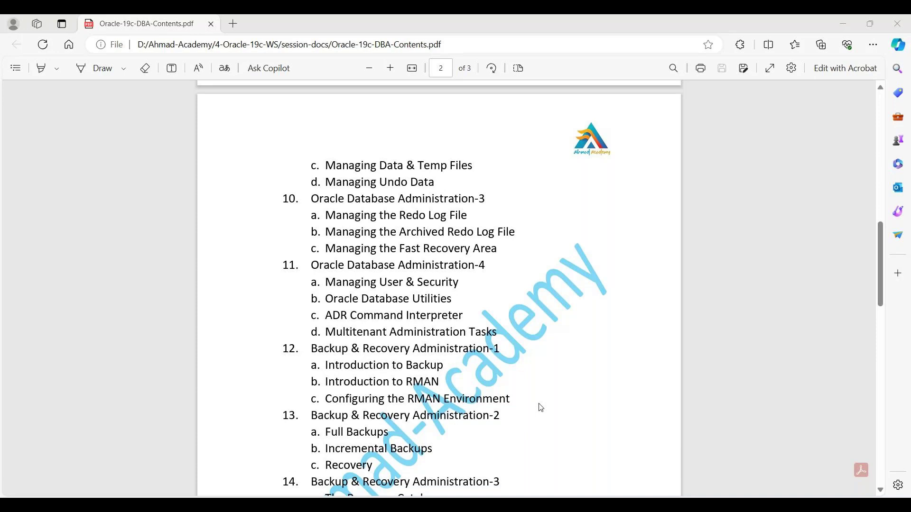
Review the course outline PDF's topics from database administration through backup and recovery, flashback, ASM and performance administration.
scroll(523, 394, "down", 4)
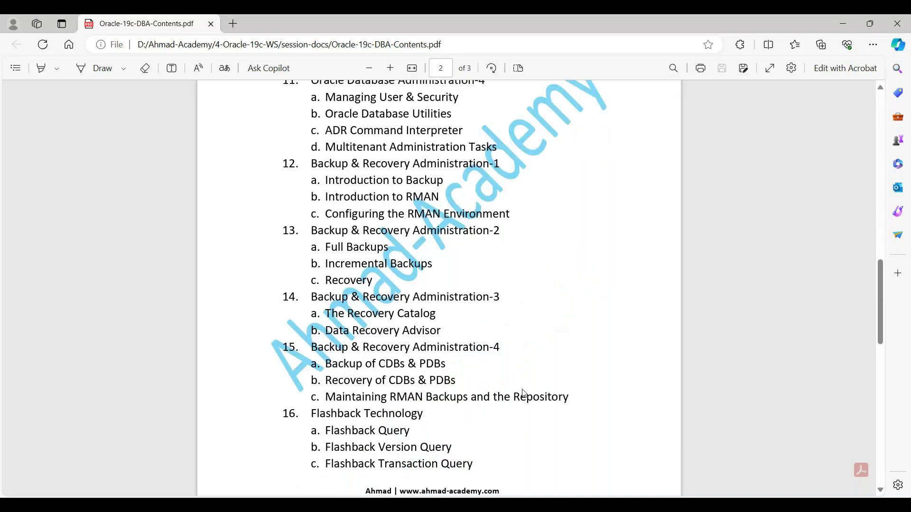
scroll(524, 393, "up", 3)
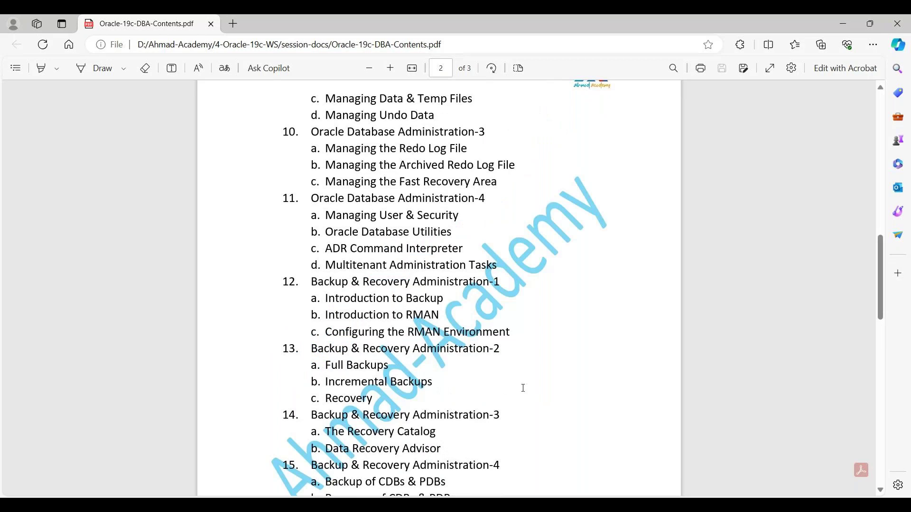
scroll(523, 388, "down", 3)
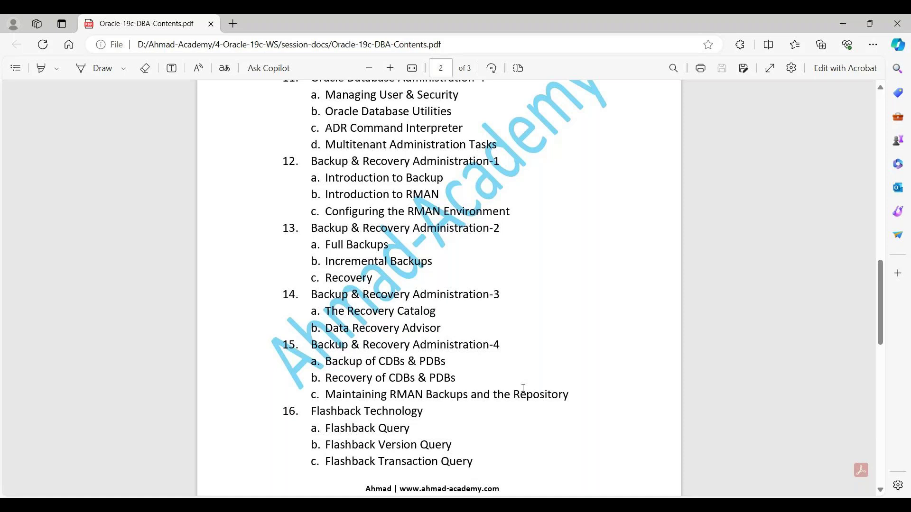
scroll(524, 388, "down", 5)
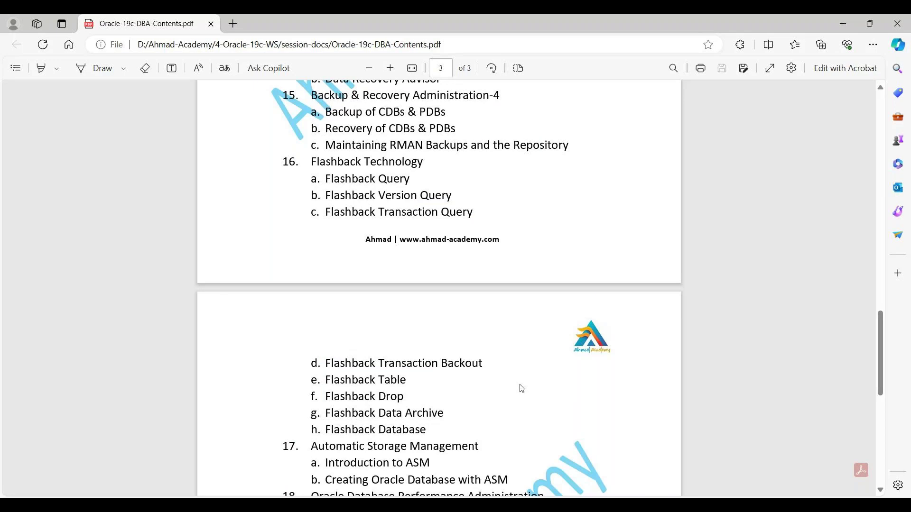
scroll(521, 388, "down", 1)
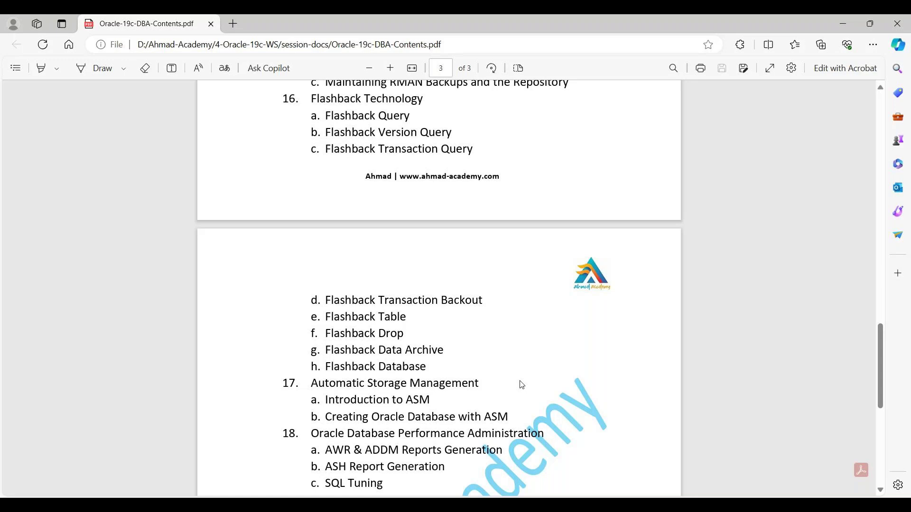
scroll(522, 385, "down", 4)
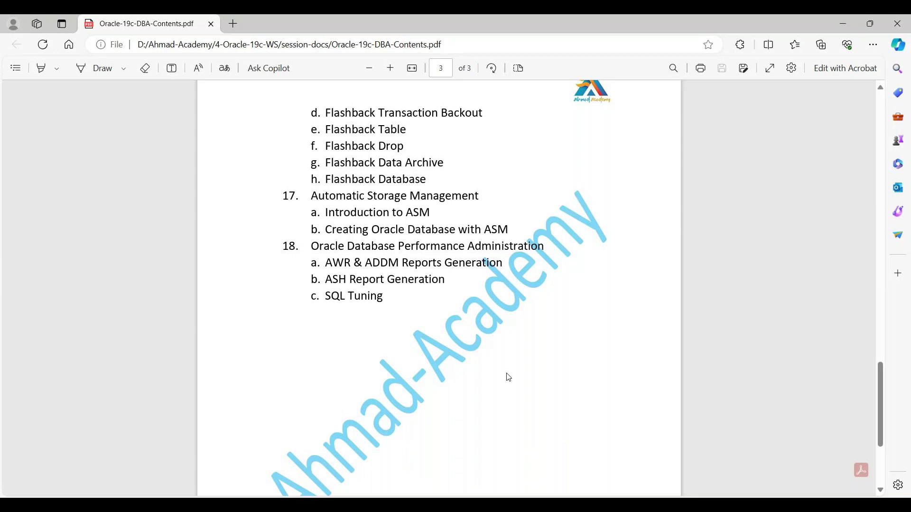
key("Home")
scroll(468, 377, "down", 4)
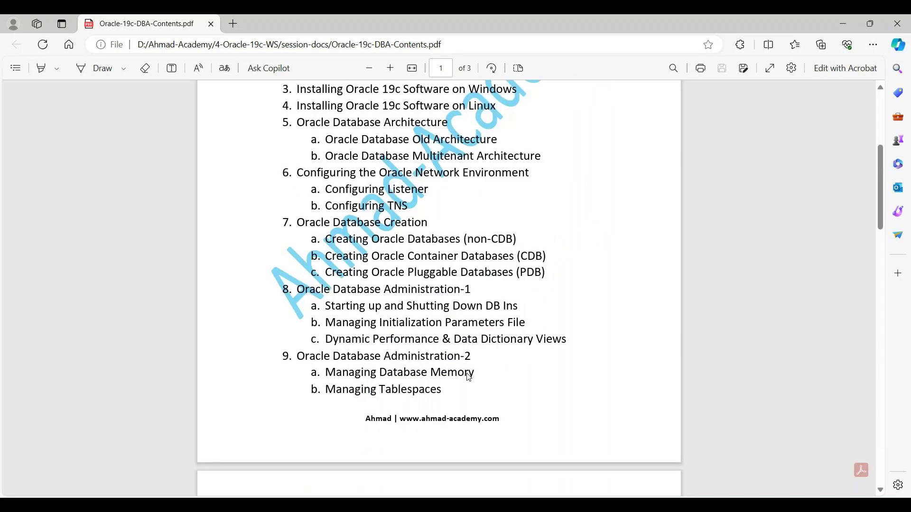
scroll(467, 377, "down", 15)
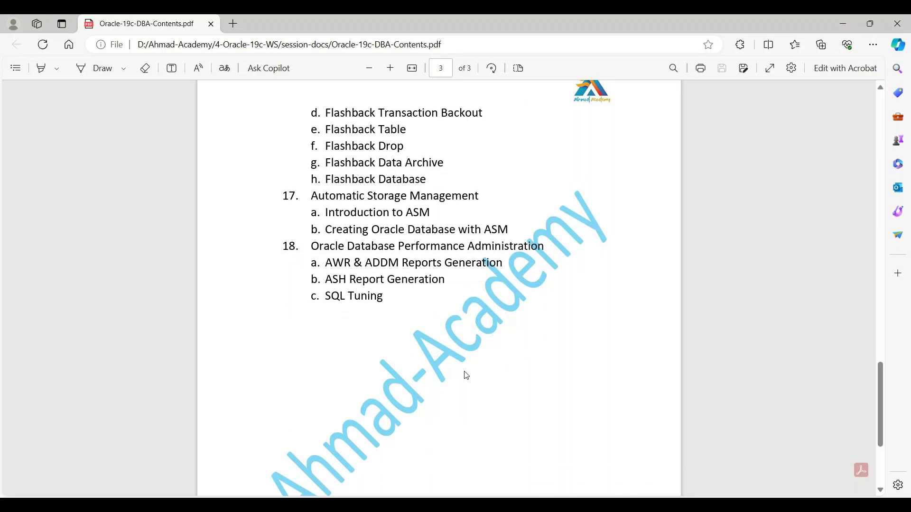
scroll(466, 375, "up", 1)
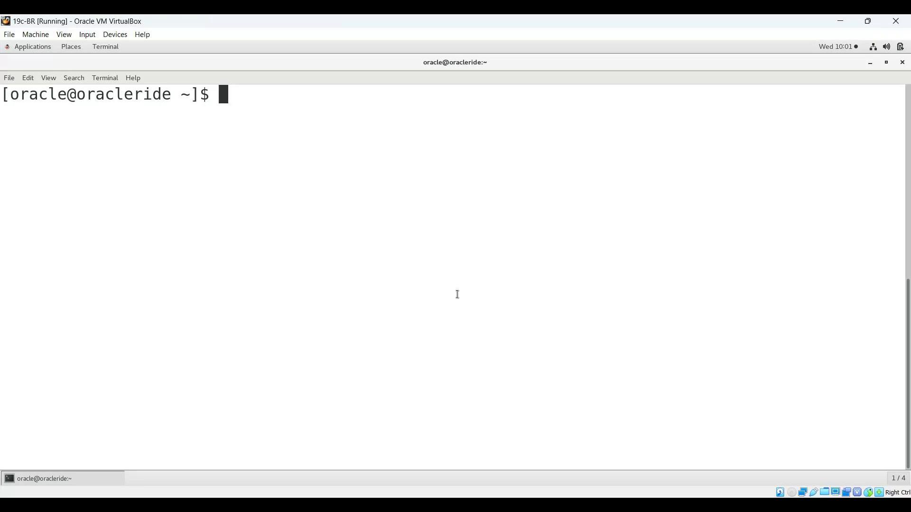
In the 19c-BR VirtualBox machine's terminal, print the contents of /etc/oratab with cat.
key("Return")
type("cat")
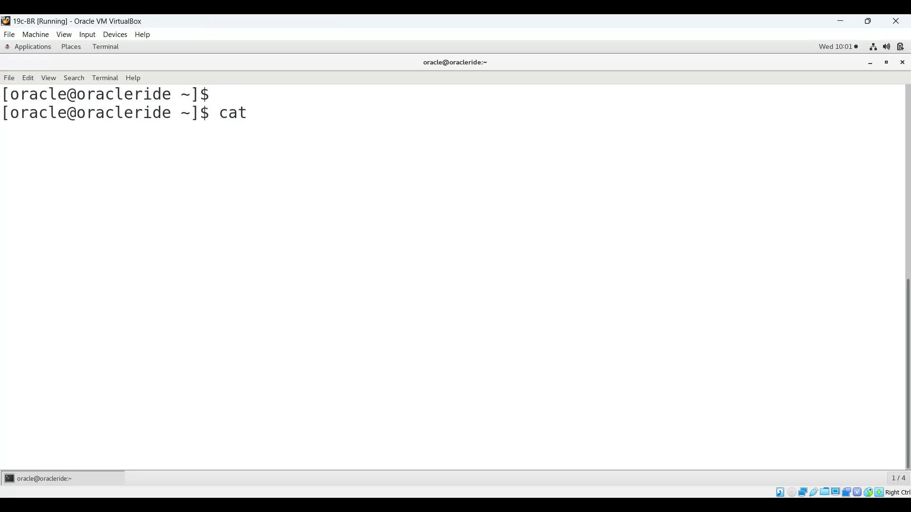
type(" /etc/oratab")
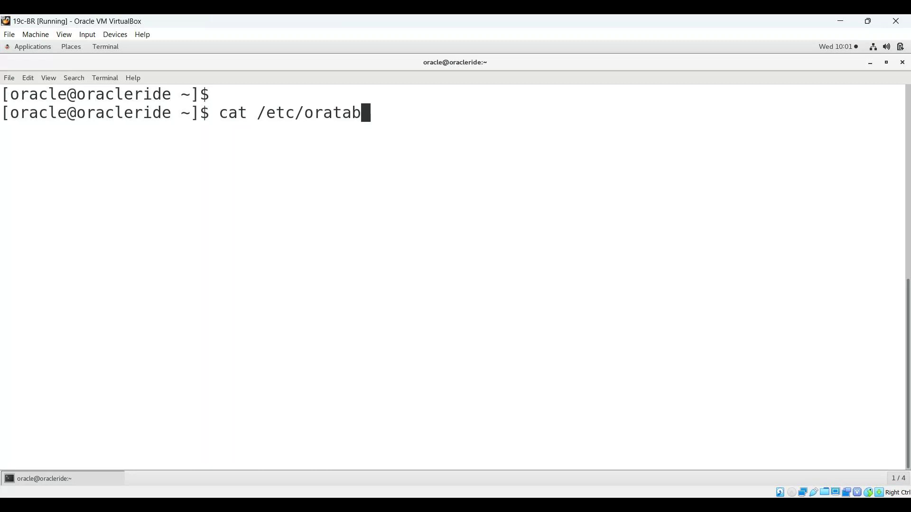
key("Return")
key("Up")
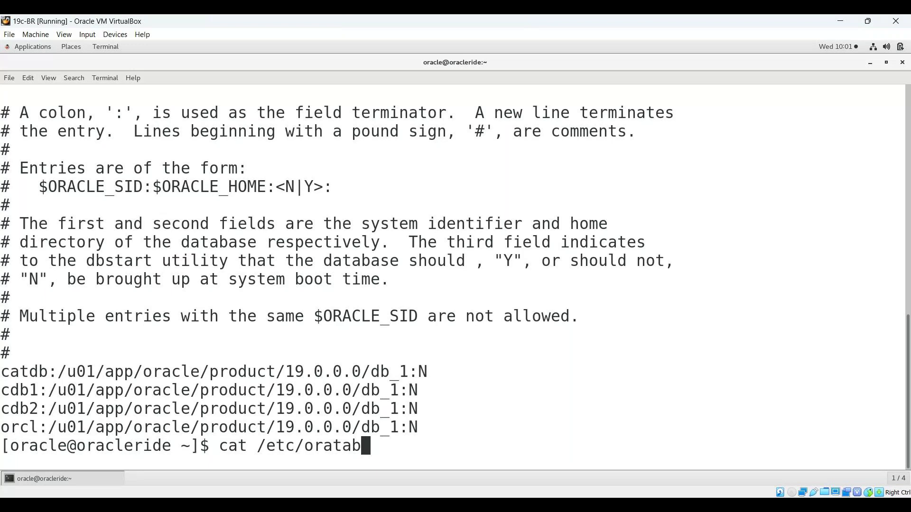
key("ctrl+u")
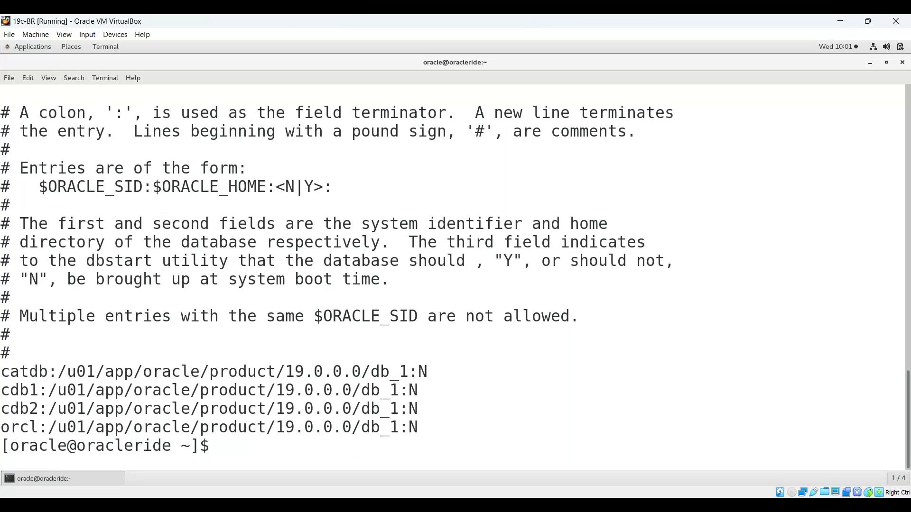
key("Up")
key("Return")
Examine the oratab header comments on how the file is created and updated, its entry format and the duplicate-SID rule.
scroll(15, 239, "up", 4)
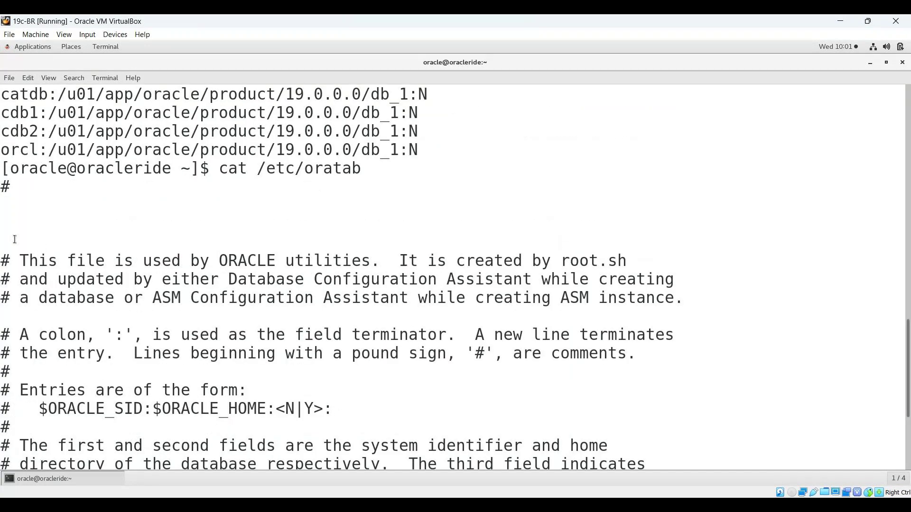
scroll(15, 239, "down", 1)
left_click_drag(19, 224, 585, 223)
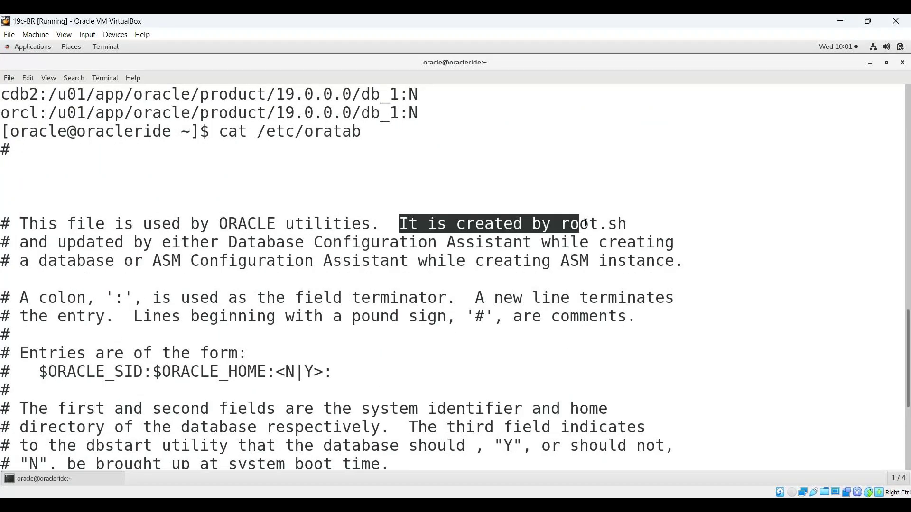
left_click_drag(585, 224, 627, 221)
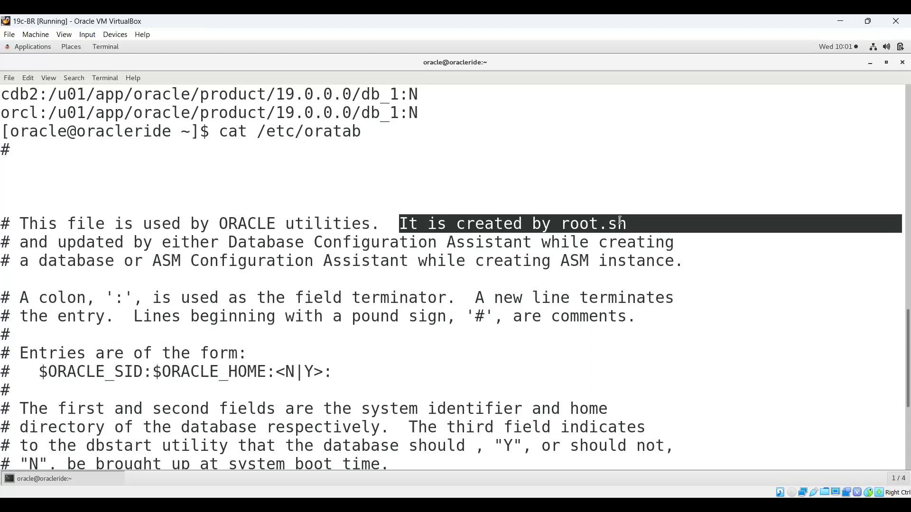
left_click(230, 242)
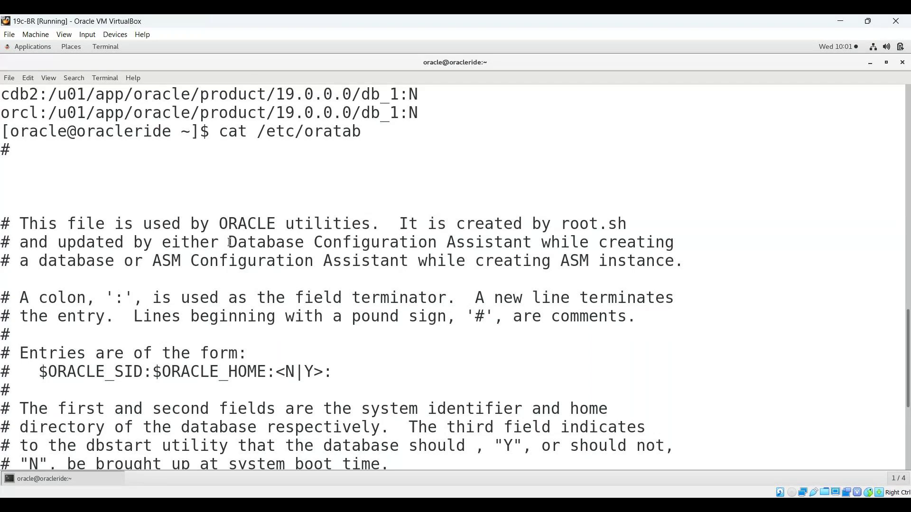
left_click_drag(230, 241, 509, 240)
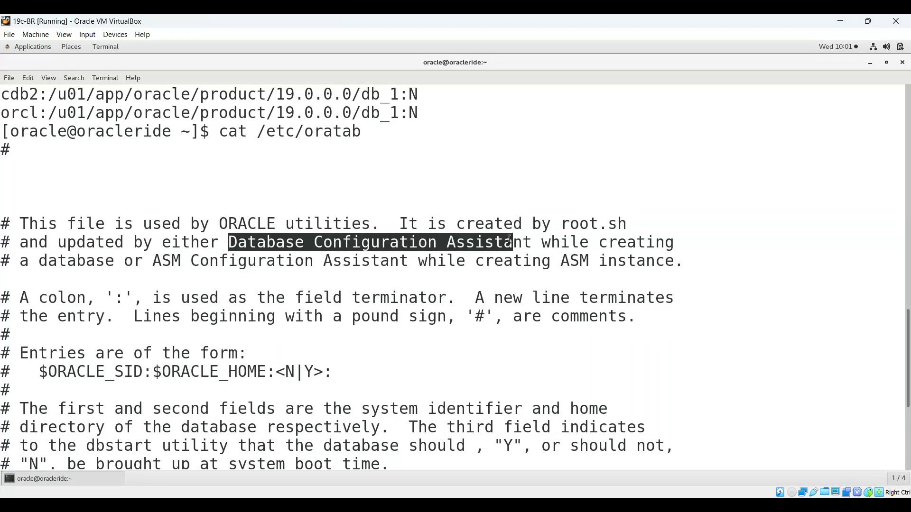
left_click_drag(153, 261, 484, 268)
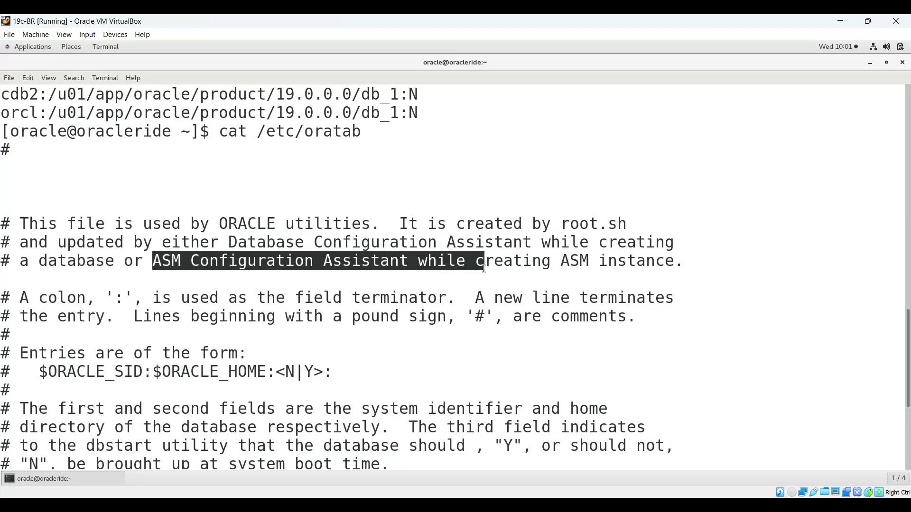
left_click_drag(484, 269, 4, 270)
scroll(4, 269, "down", 2)
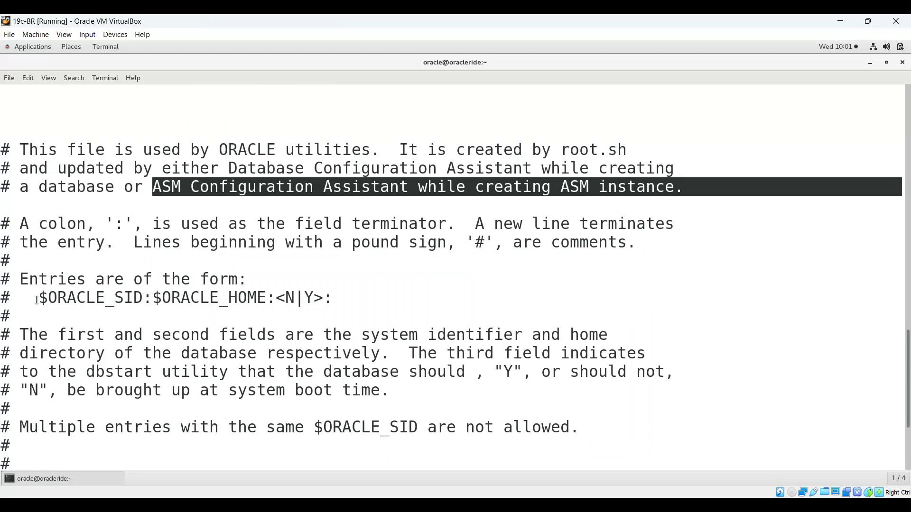
left_click_drag(36, 300, 370, 299)
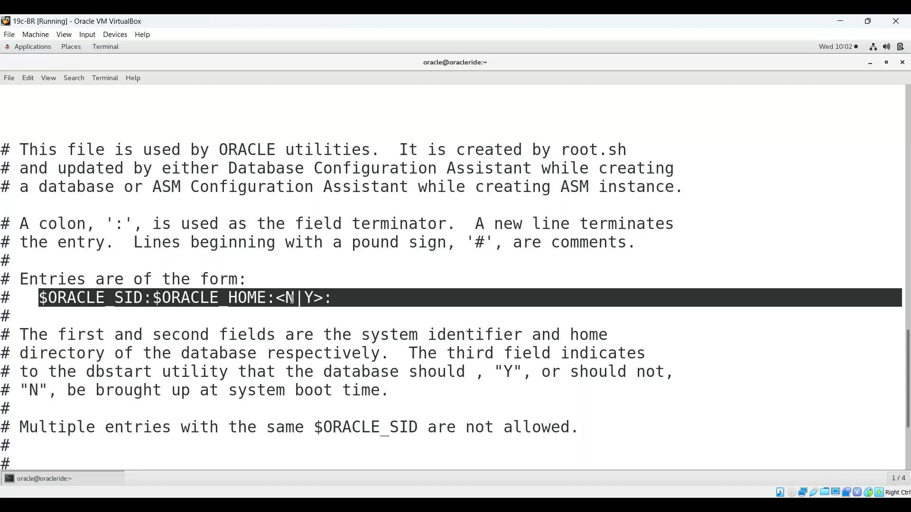
scroll(227, 298, "down", 1)
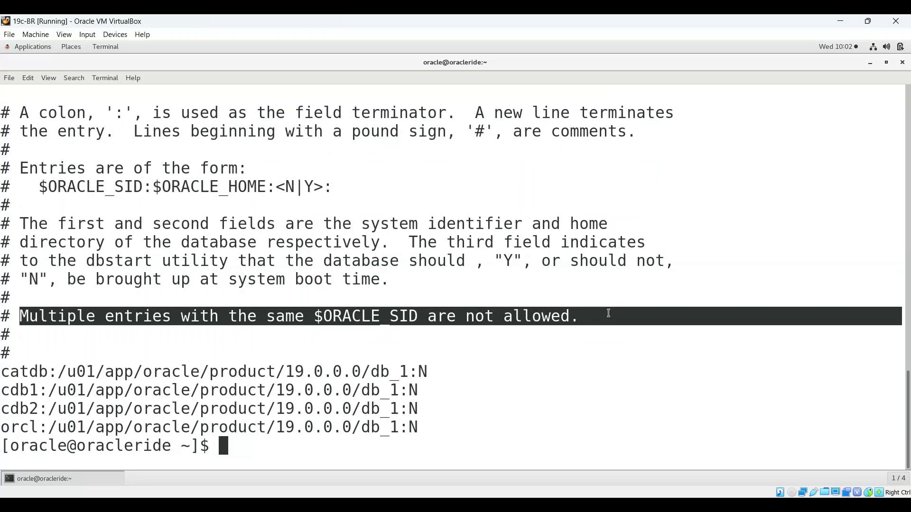
Examine the orcl, cdb2, cdb1 and catdb entries in the oratab output, and return to an empty prompt.
left_click_drag(1, 427, 316, 426)
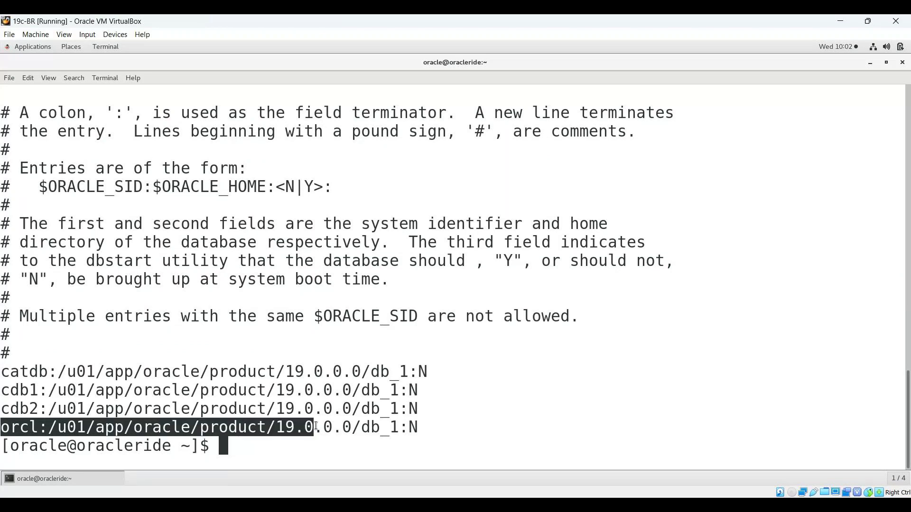
left_click_drag(1, 408, 359, 410)
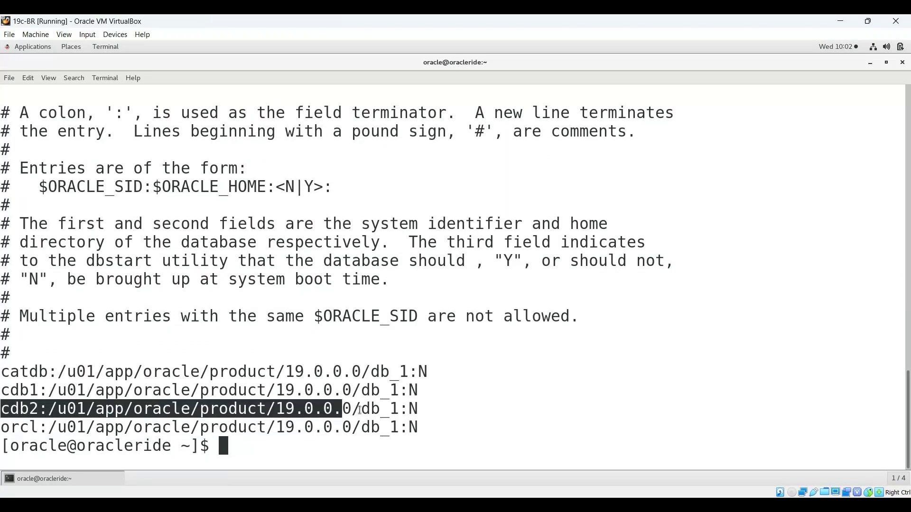
triple_click(2, 408)
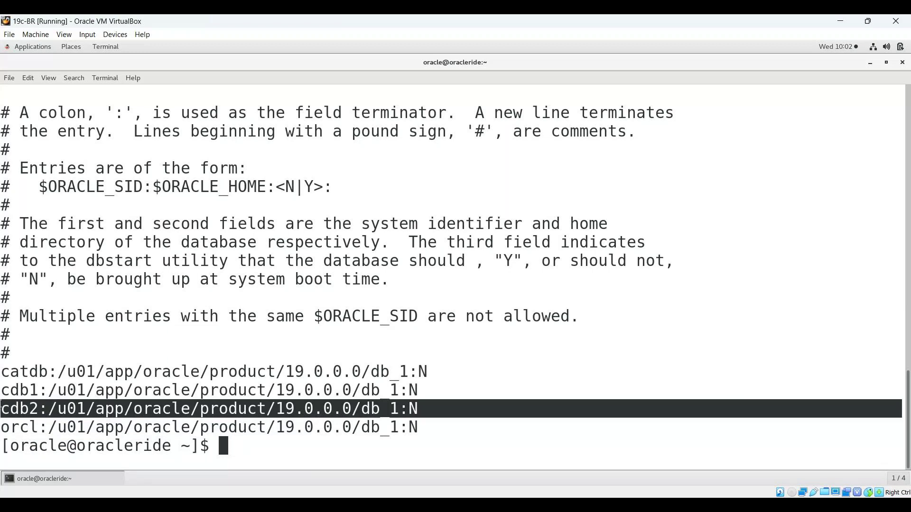
triple_click(2, 390)
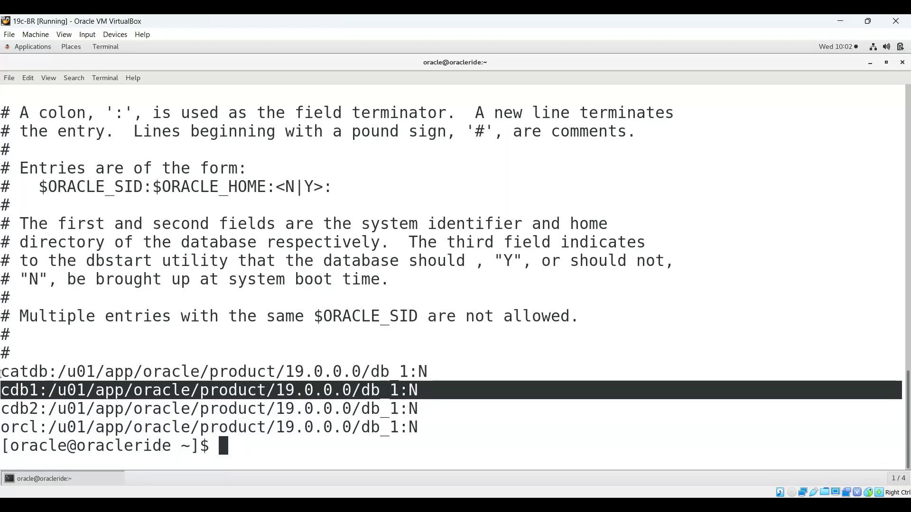
triple_click(2, 371)
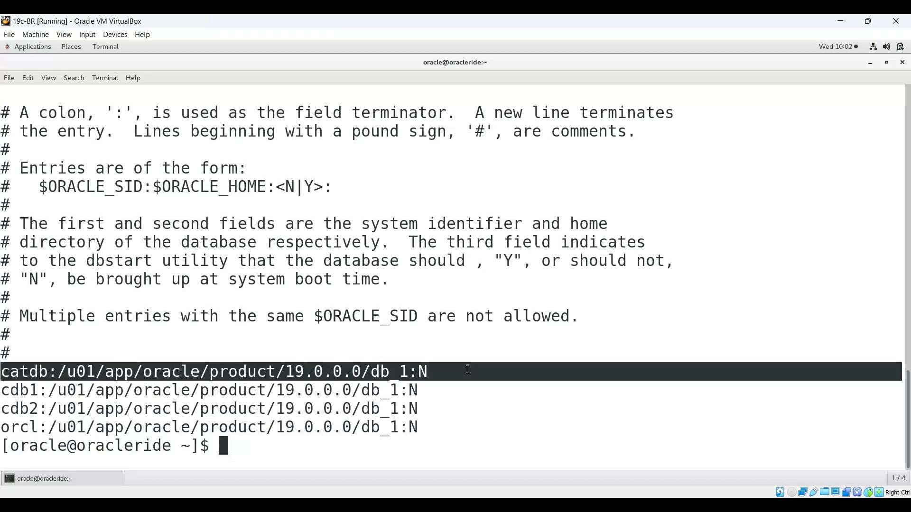
left_click(467, 369)
key("Return")
key("Return")
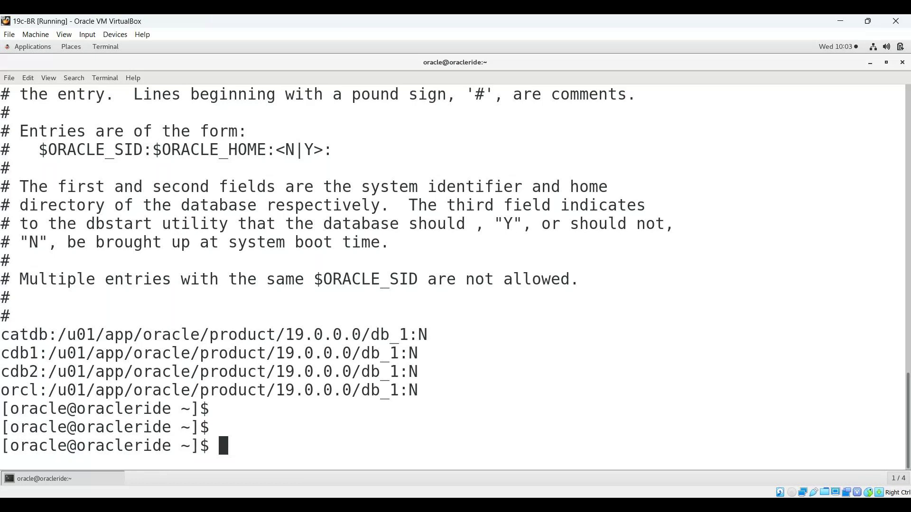
Check for running database instances with ps -ef | grep pmon and query the listener with lsnrctl status.
type("ps -ef | grep pmon")
key("Return")
key("Return")
key("Return")
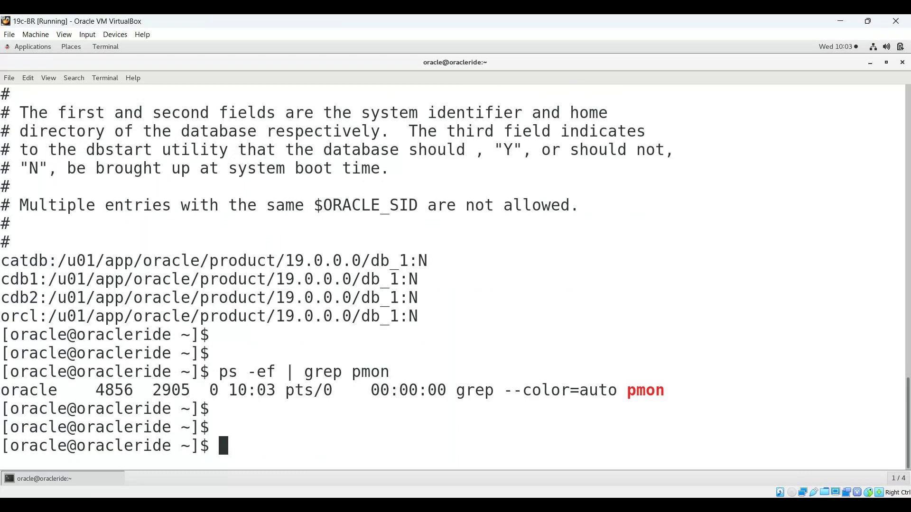
type("lsnrctl status")
key("Return")
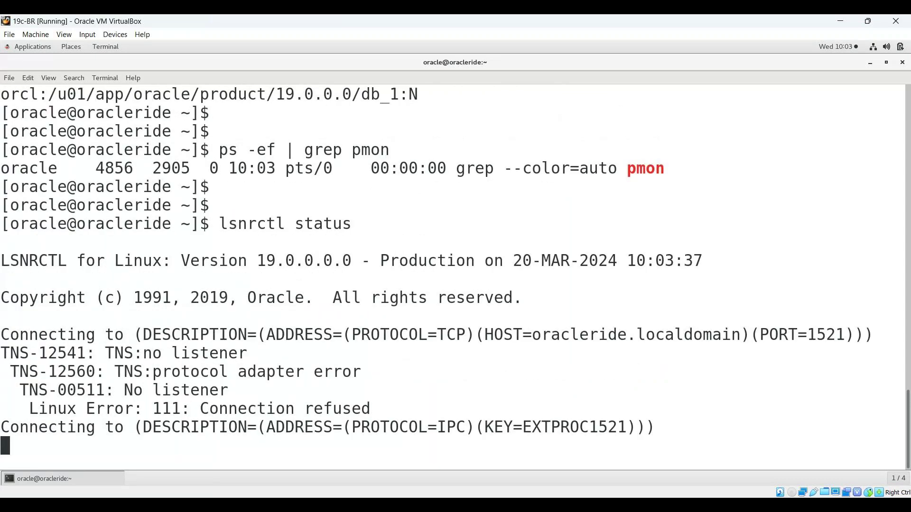
Start the Oracle listener with lsnrctl start and check it with lsnrctl status.
key("Up")
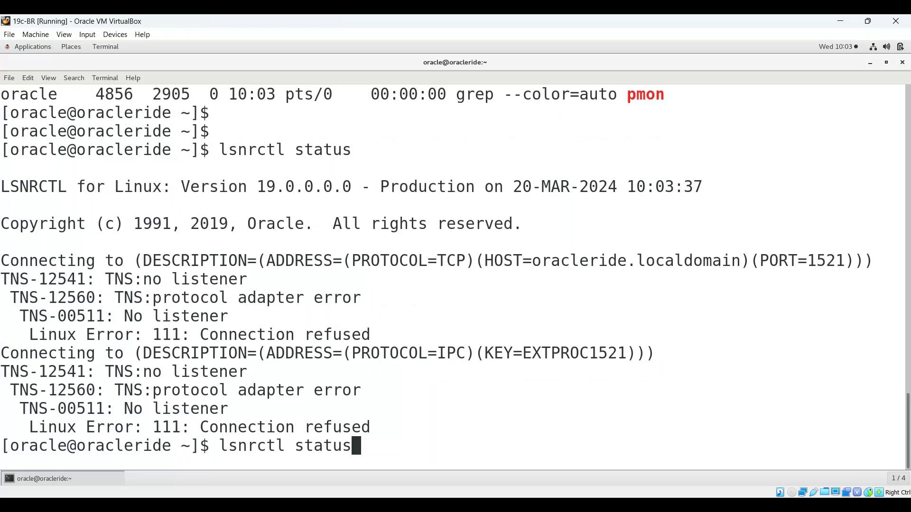
key("BackSpace")
key("BackSpace")
key("BackSpace")
type("rt")
key("Return")
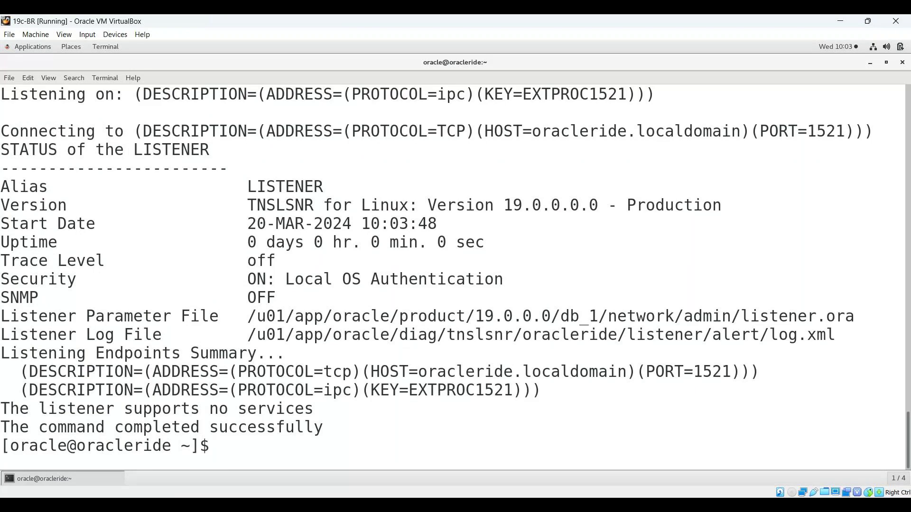
type("lsnrctl status")
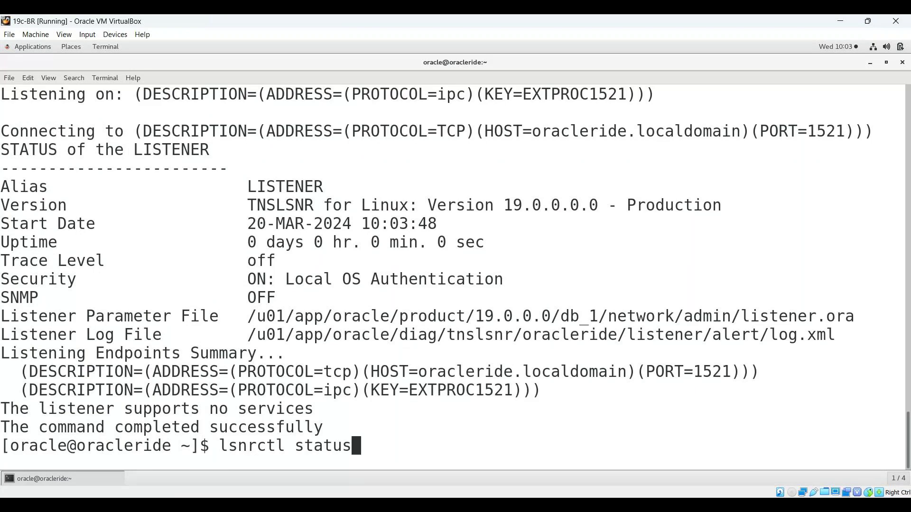
key("Return")
Reload the listener configuration with lsnrctl reload.
key("Up")
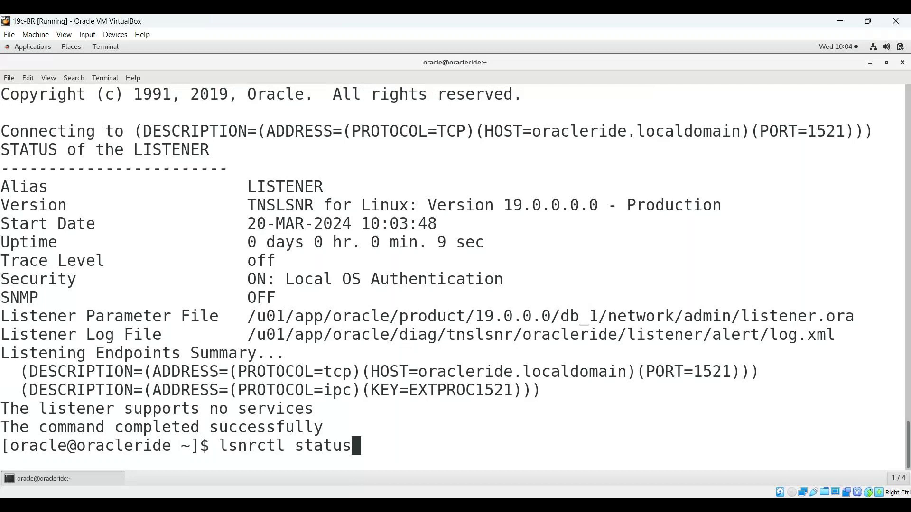
key("BackSpace")
key("BackSpace")
key("BackSpace")
key("BackSpace")
key("BackSpace")
key("BackSpace")
type("reload")
key("Return")
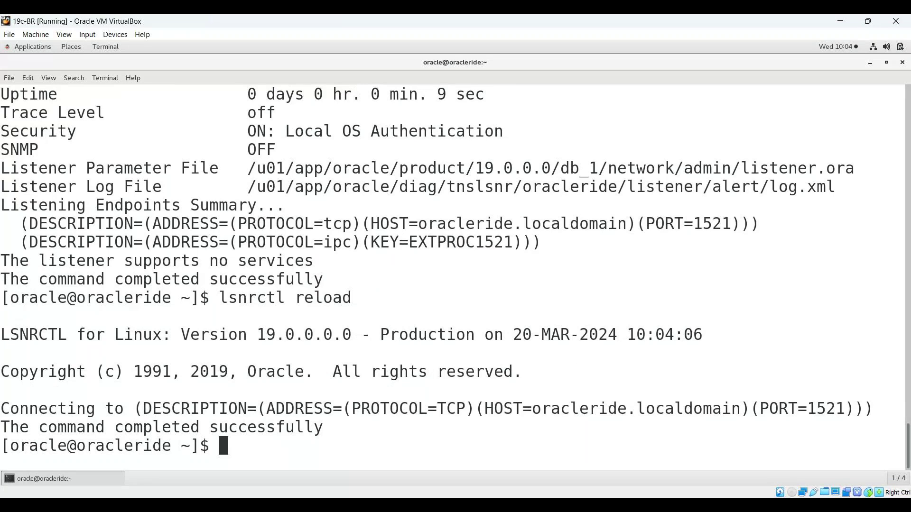
Set ORACLE_SID to orcl and connect to the instance with sqlplus / as sysdba.
key("Return")
key("Return")
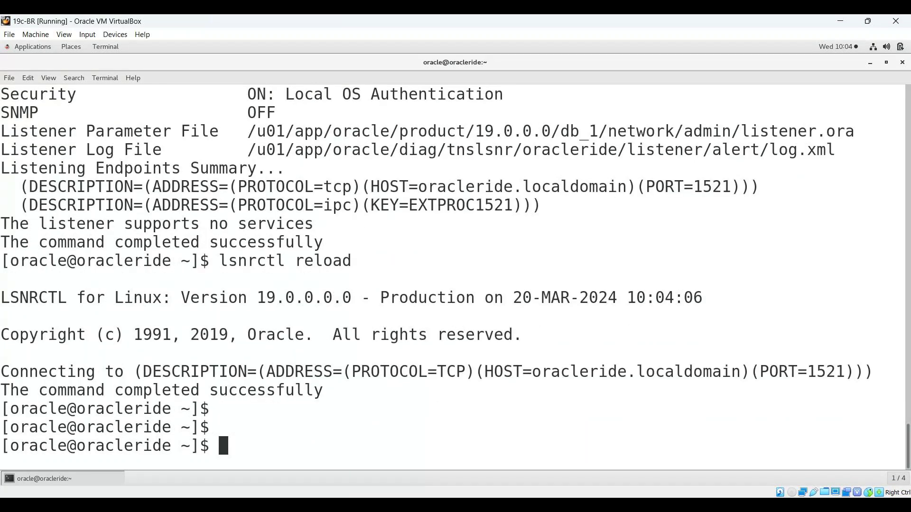
type("export ORACLE_SID=")
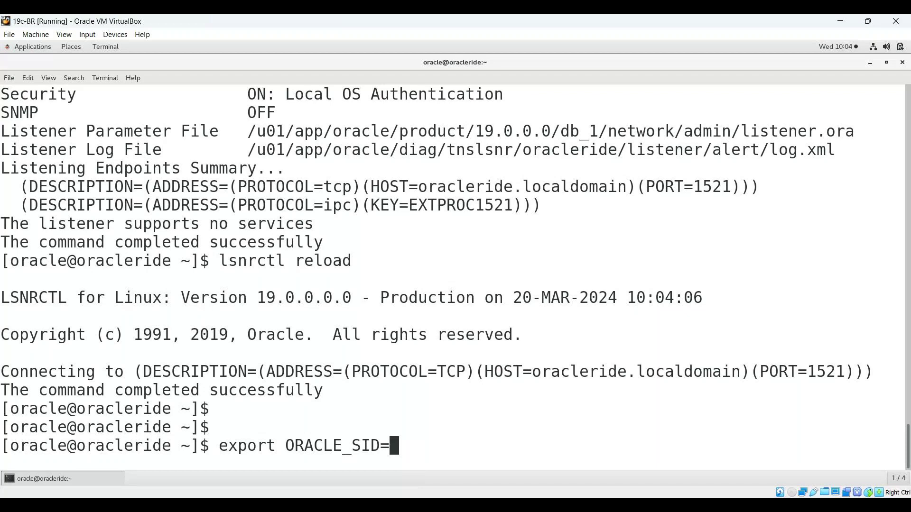
type("orcl")
key("Return")
type("sqlpl")
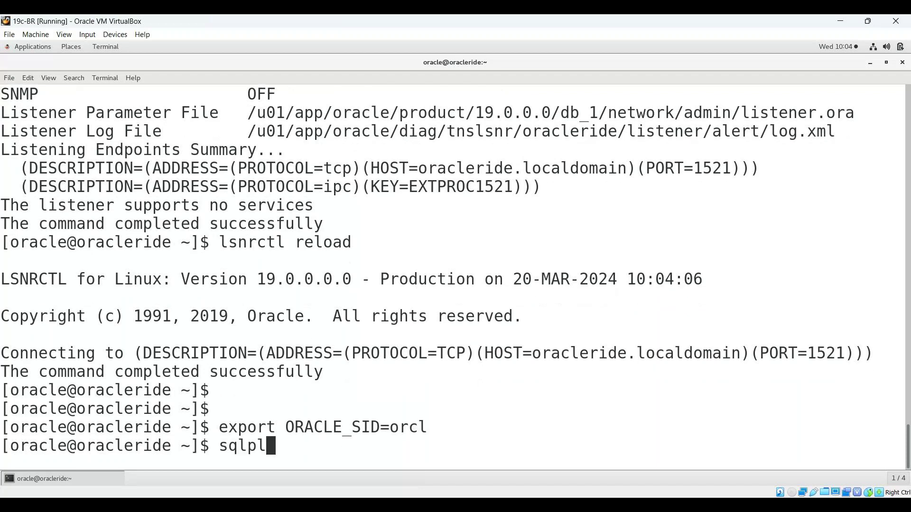
type("us / as sysdba")
key("Return")
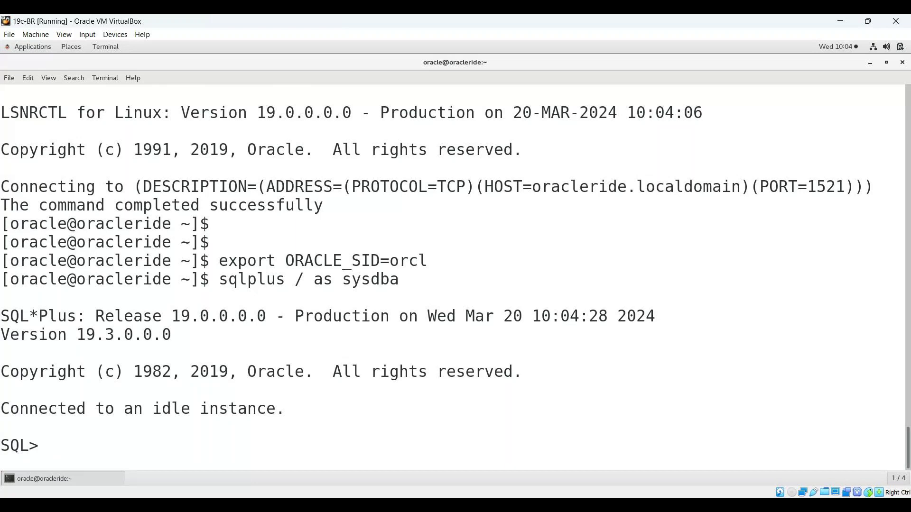
Start the orcl instance and open its database with startup.
type("startup")
key("Return")
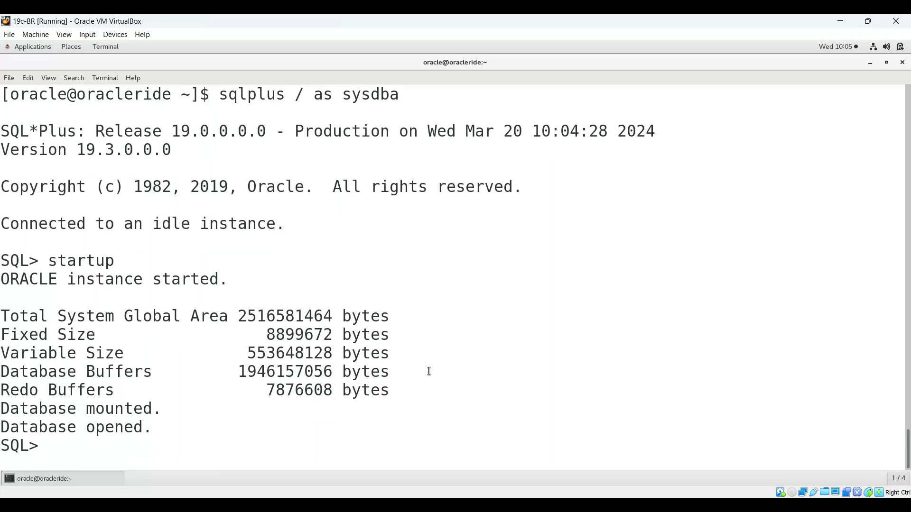
key("Return")
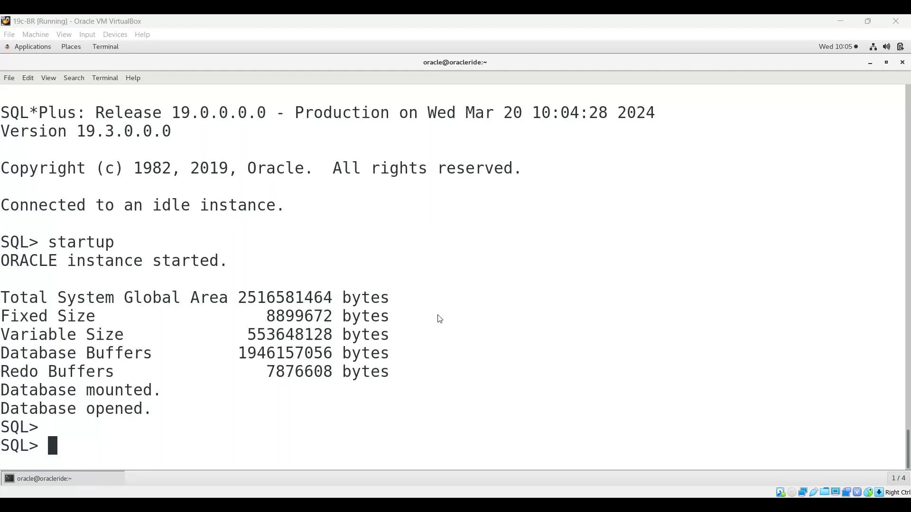
Query name, cdb and con_id from v$database in the orcl session and examine the CDB column.
middle_click(292, 427)
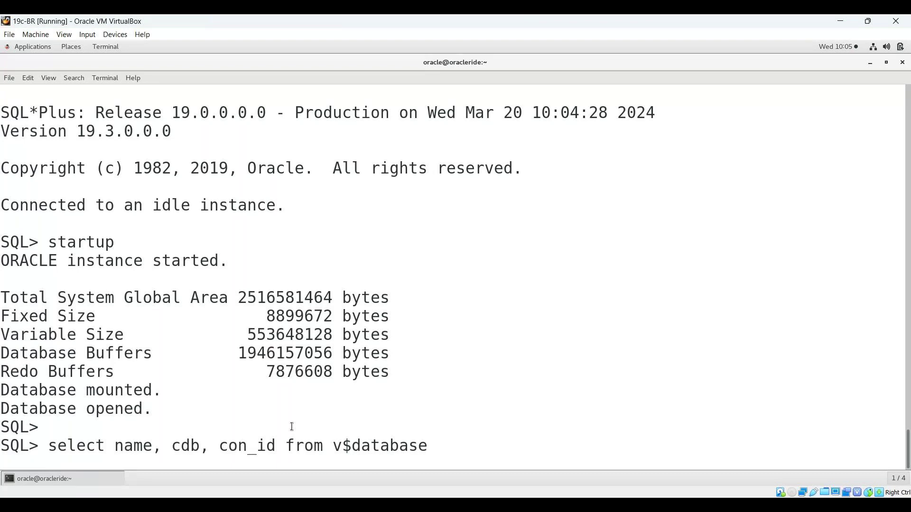
key("Return")
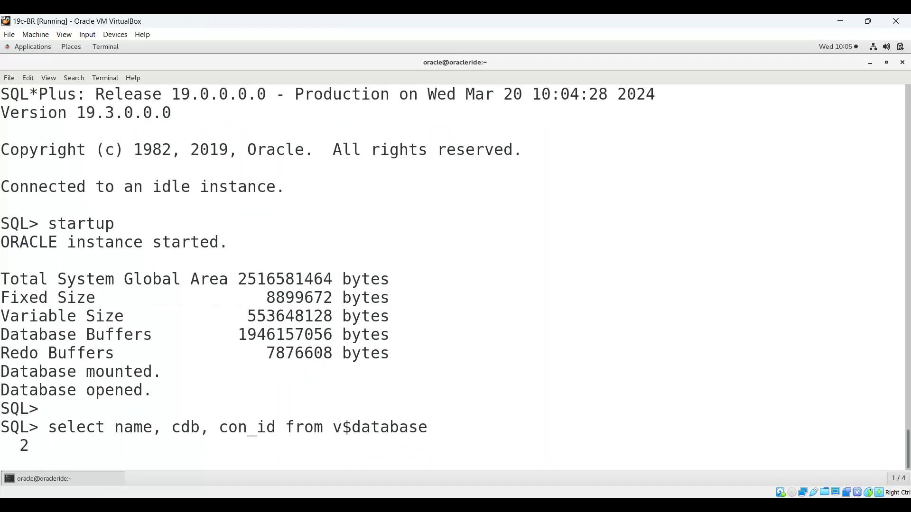
type(";")
key("Return")
left_click_drag(89, 371, 121, 408)
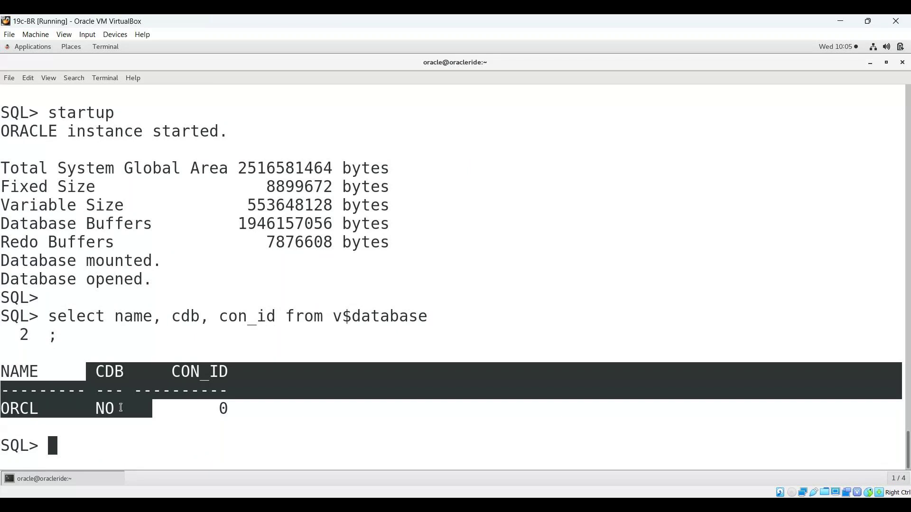
left_click(81, 370)
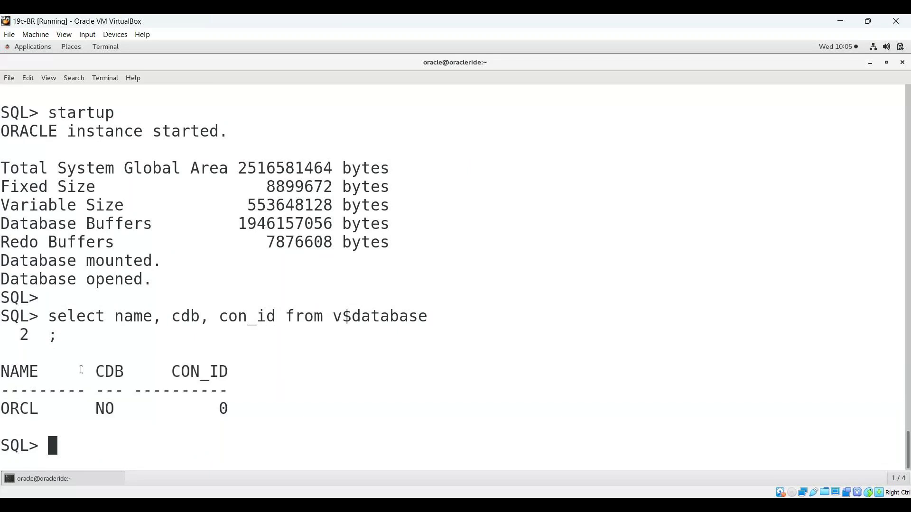
left_click_drag(82, 370, 111, 419)
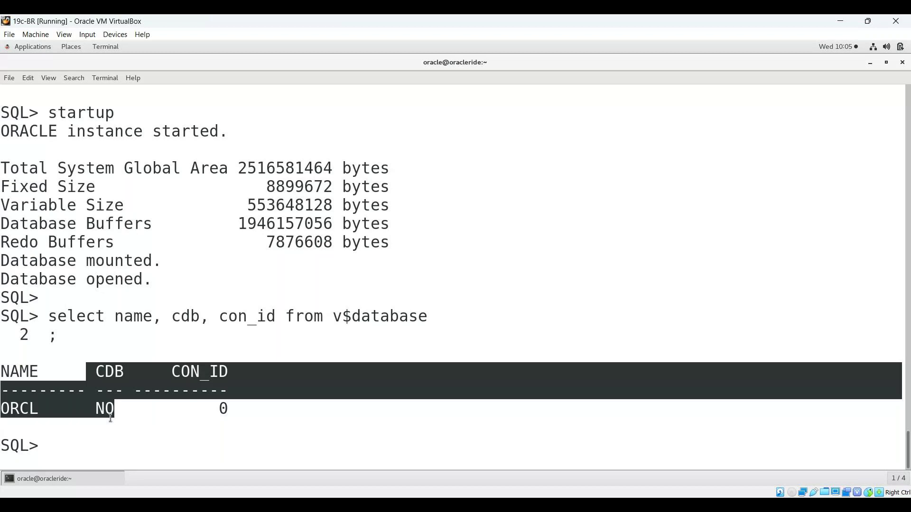
Check the running database instances from the orcl SQL session with !ps -ef | grep pmon.
type("!p")
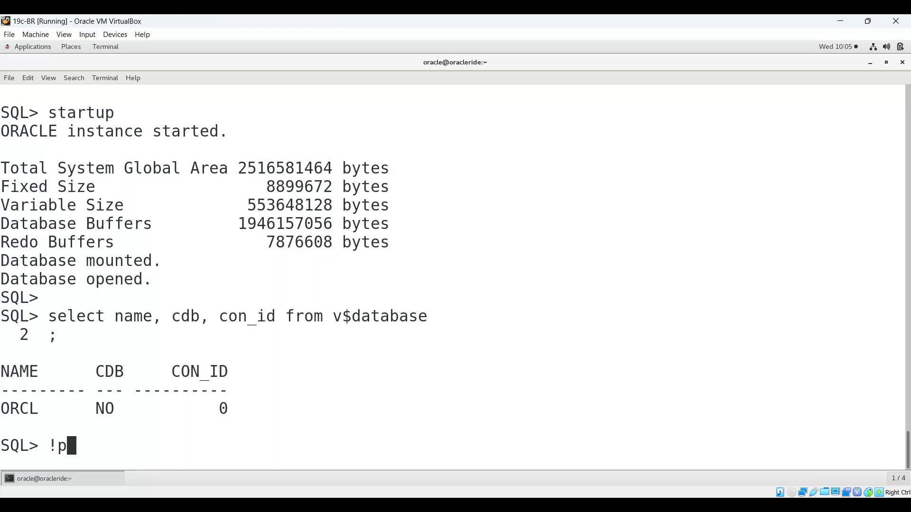
type("s -ef | grep pmon")
key("Return")
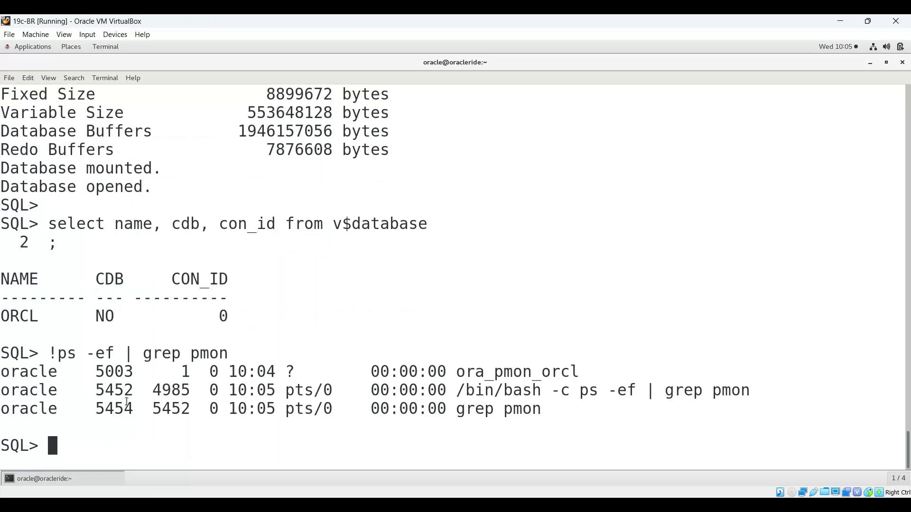
left_click_drag(364, 371, 589, 369)
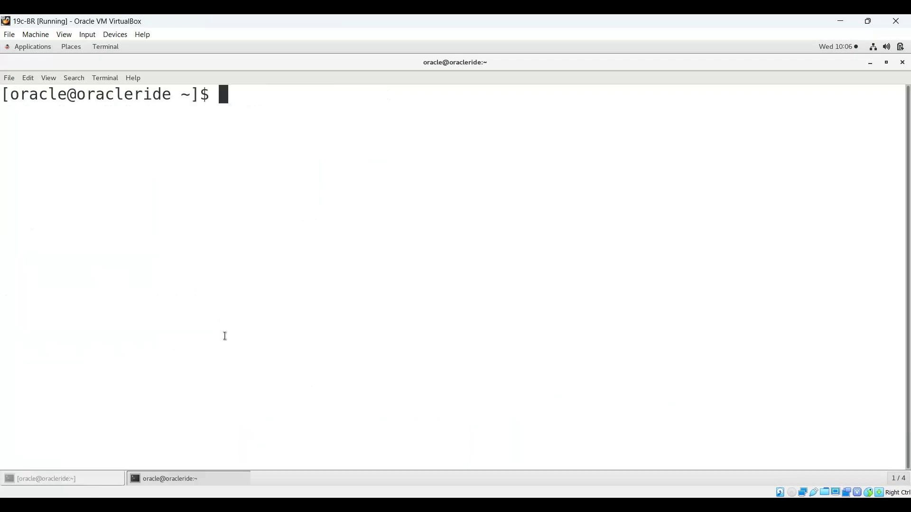
In a new terminal with ORACLE_SID set to cdb1, connect with sqlplus / as sysdba and run startup.
type("export ORACLE_SID=")
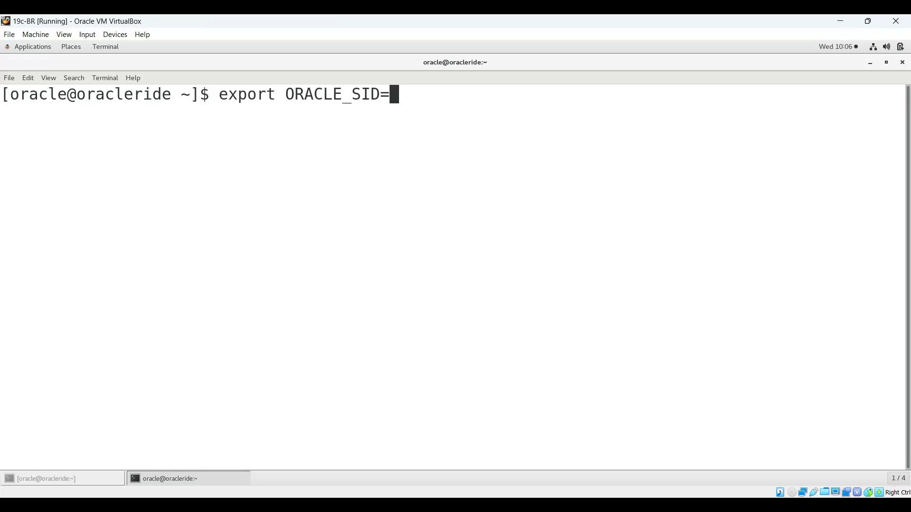
type("cdb1")
key("Return")
type("sqlplus")
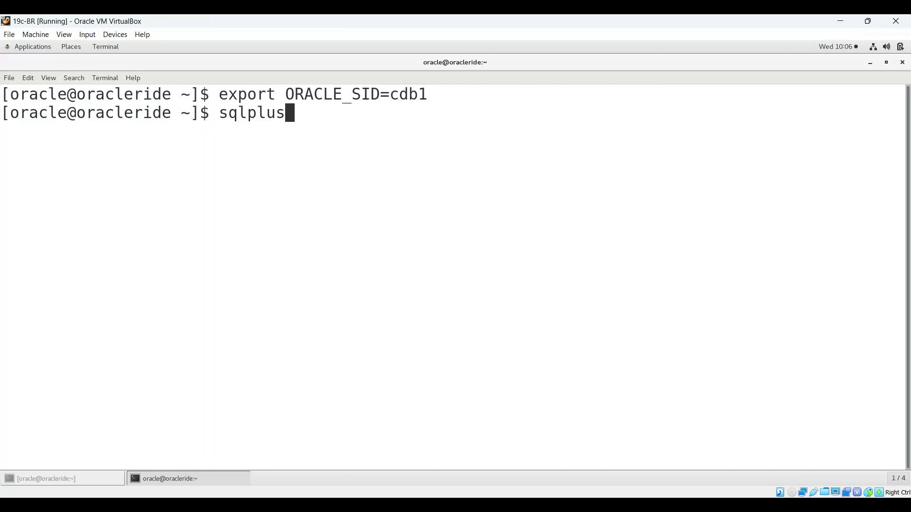
type(" / as sysdba")
key("Return")
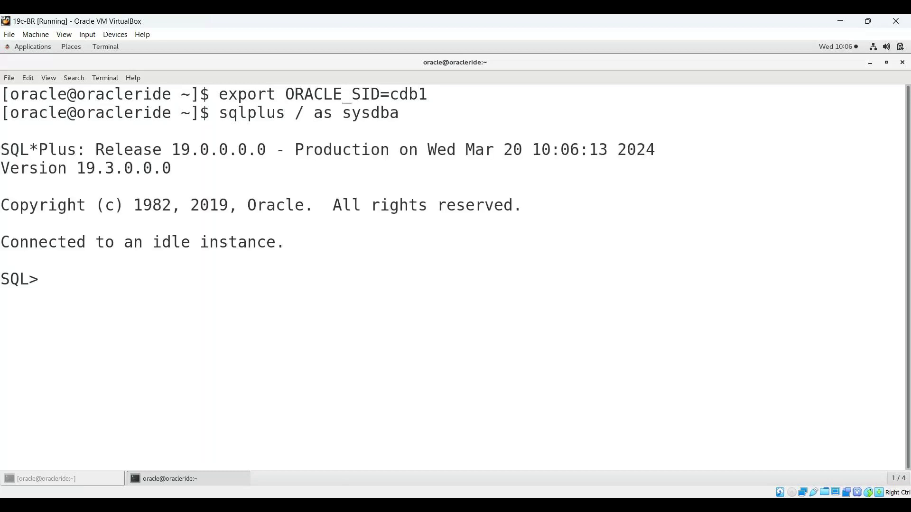
type("startup")
key("Return")
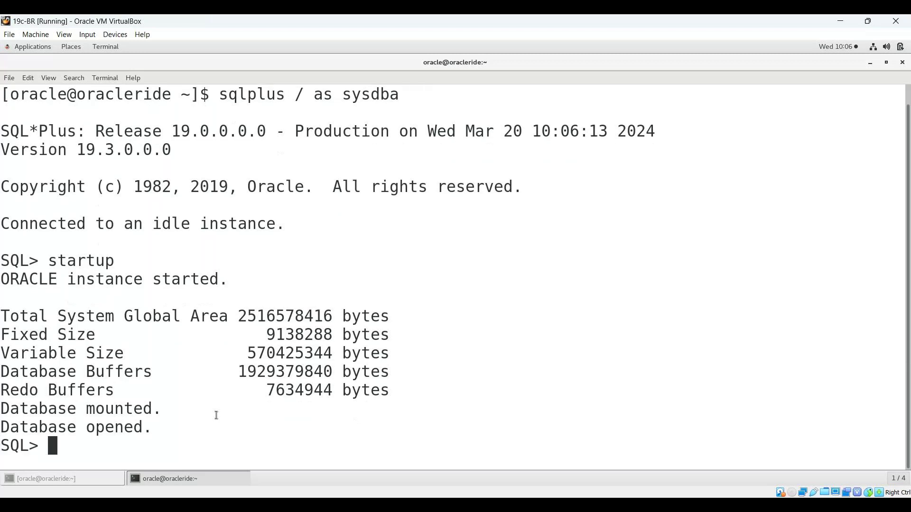
Query name, cdb and con_id from v$database in the cdb1 session to check whether it is a container database.
type("select name, cdb, con_id from v$database")
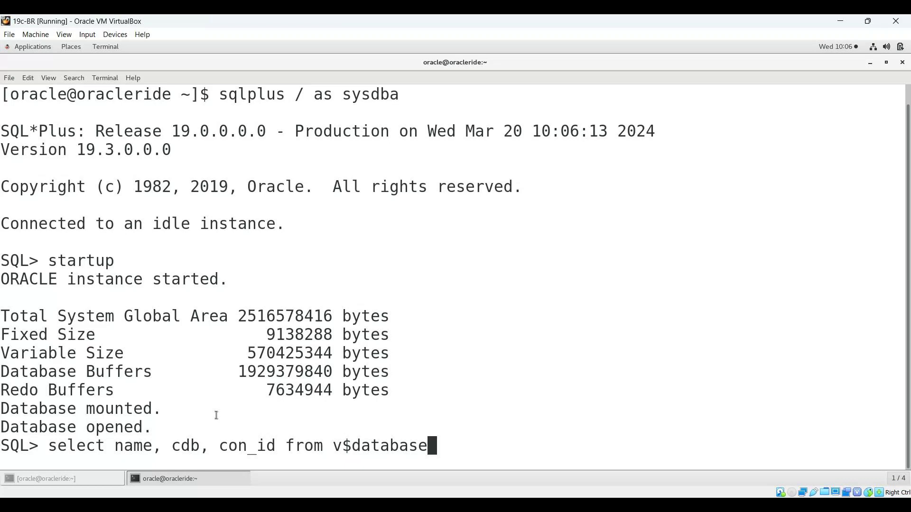
type(";")
key("Return")
left_click_drag(216, 426, 102, 371)
left_click(100, 373)
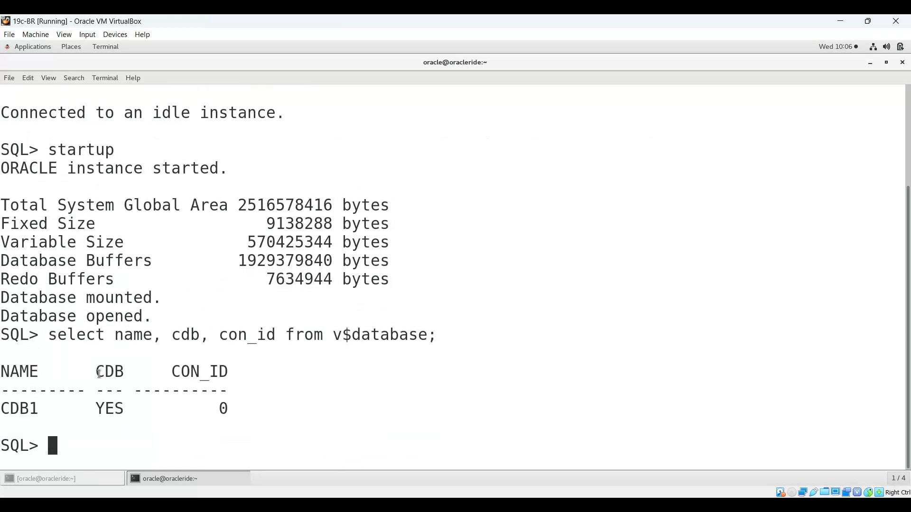
List the pmon processes from the cdb1 SQL session with !ps -ef | grep pmon and examine the instance entries.
type("!ps -ef | f")
key("BackSpace")
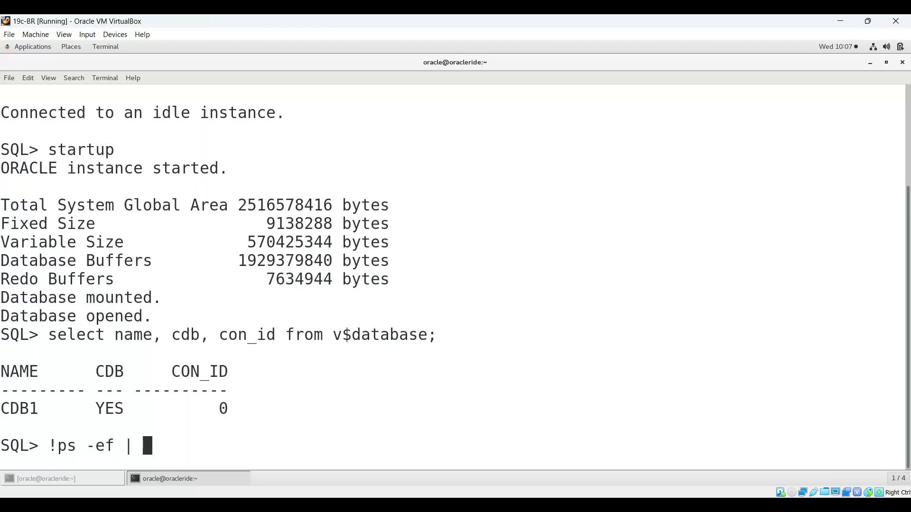
type("grep pmon")
key("Return")
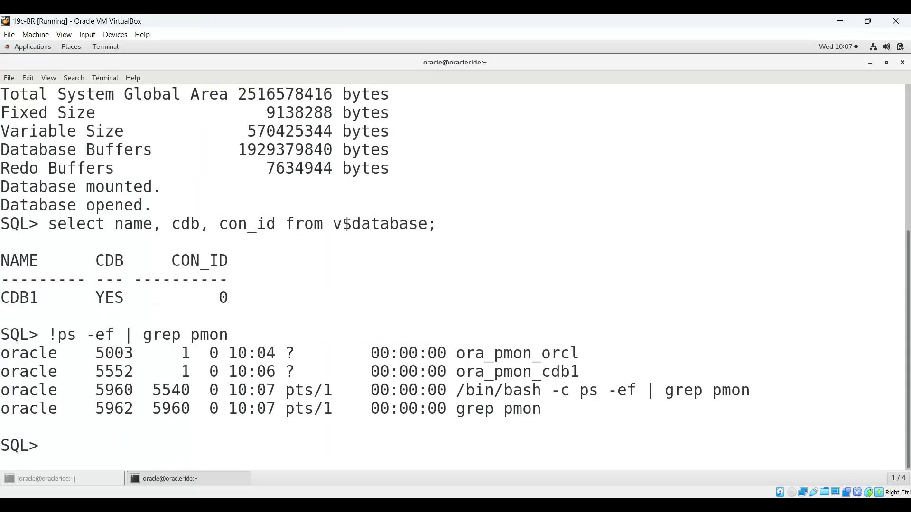
left_click_drag(370, 353, 494, 395)
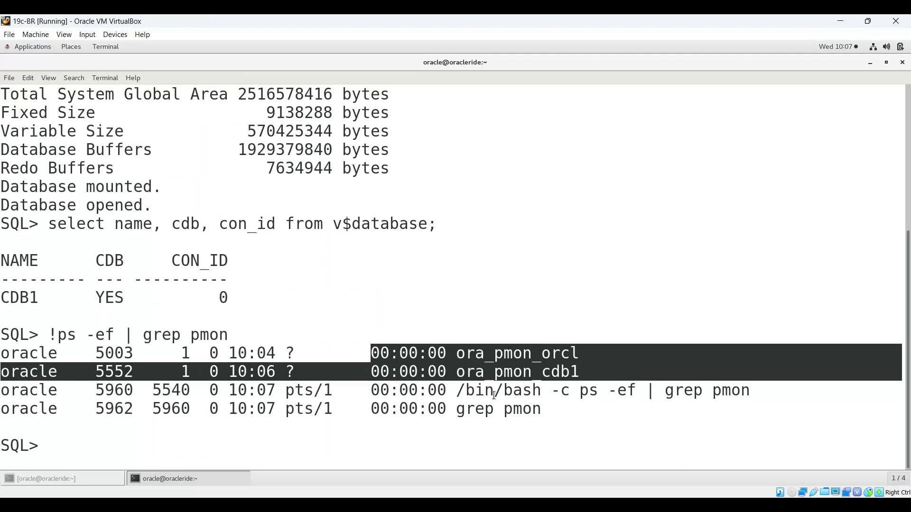
Open another terminal from the desktop and query the listener with lsnrctl status.
left_click(192, 475)
right_click(310, 266)
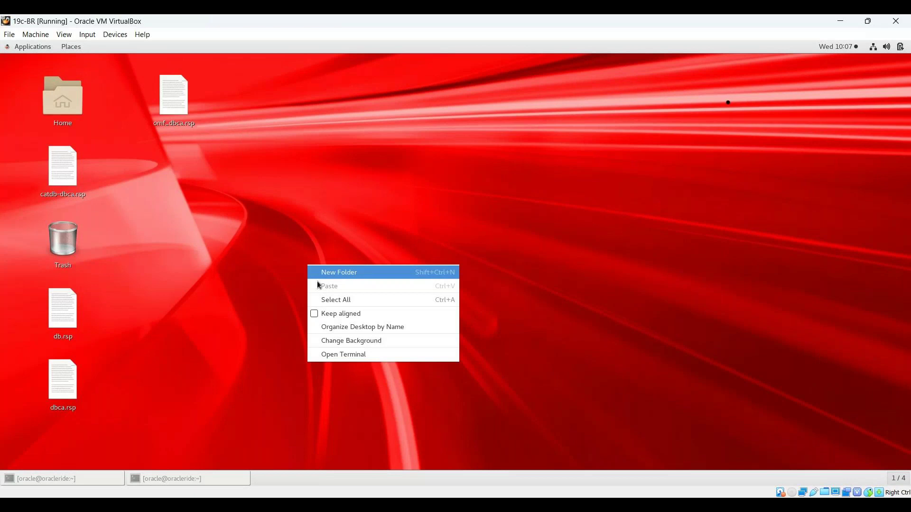
left_click(343, 355)
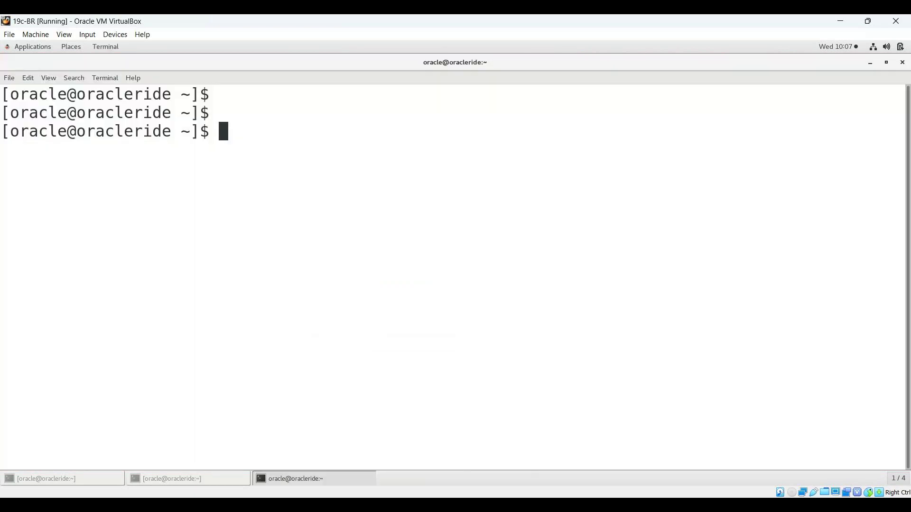
type("lsnrctl status")
key("Return")
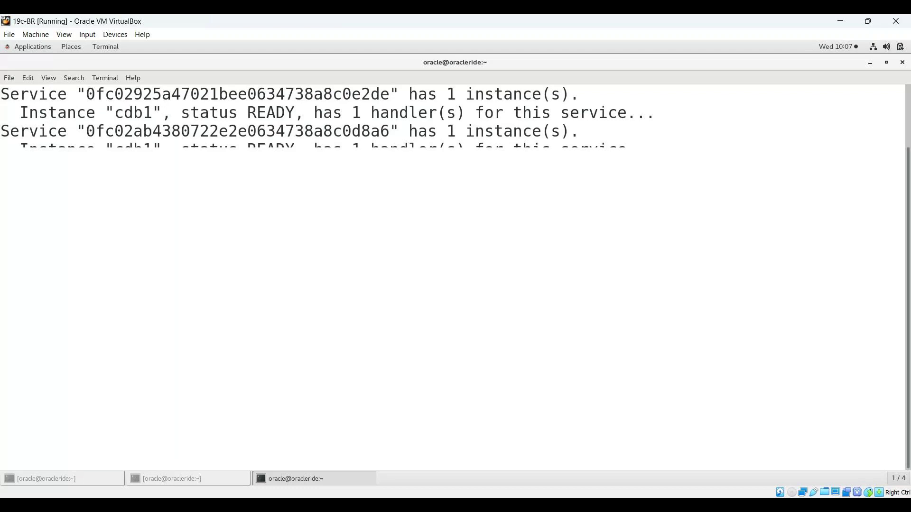
Examine the cdb1, orcl and pdb2 service entries in the listener's services summary.
scroll(55, 204, "up", 4)
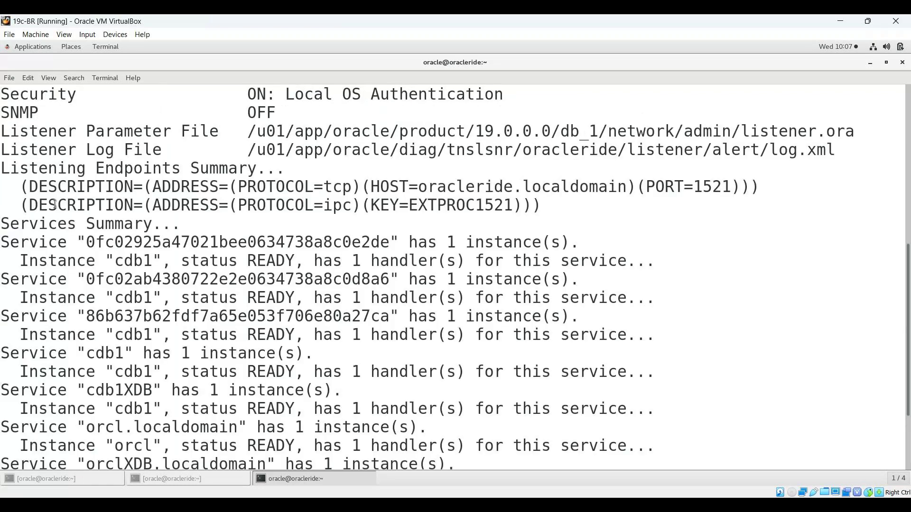
left_click_drag(1, 260, 523, 256)
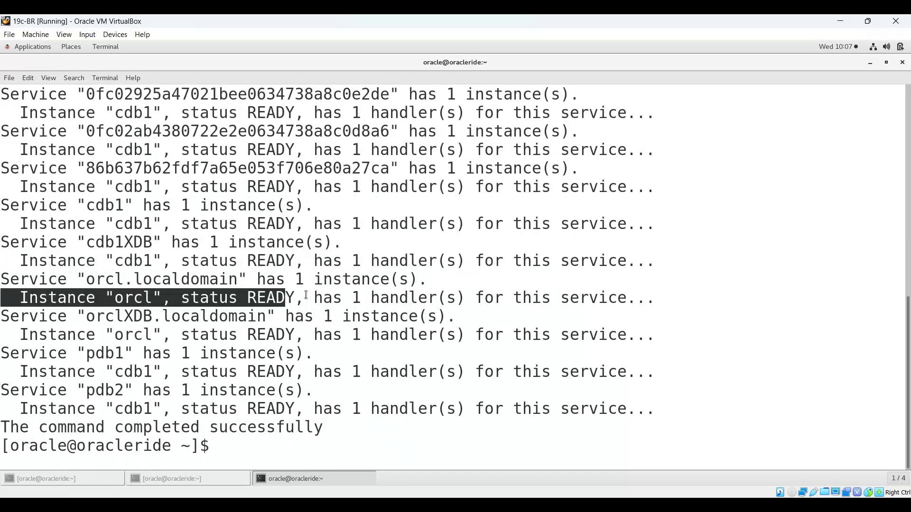
left_click_drag(306, 297, 741, 297)
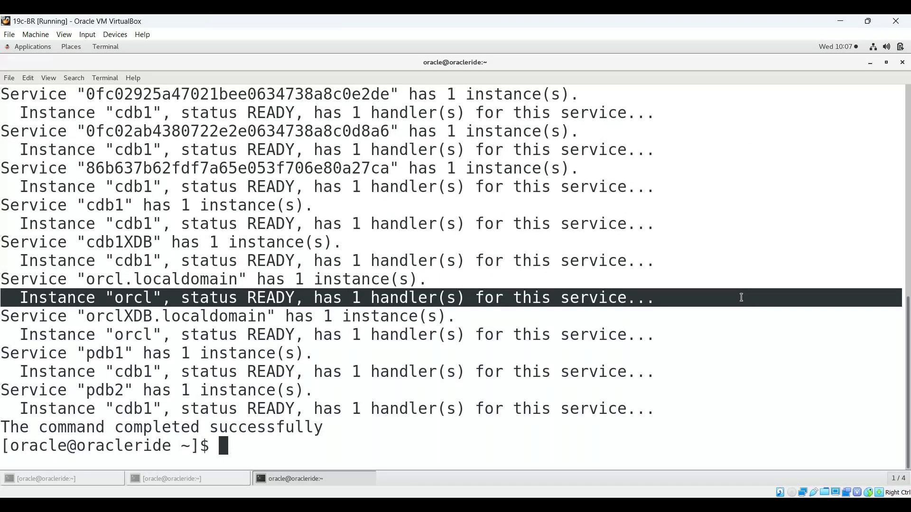
left_click_drag(2, 390, 163, 389)
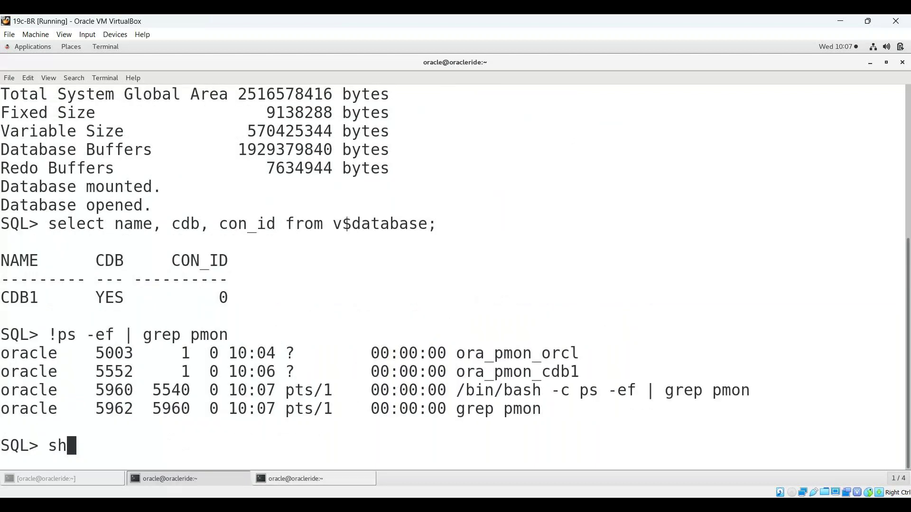
Return to the cdb1 SQL session, run show pdbs, and examine the PDB$SEED and PDB2 entries.
type("ow p")
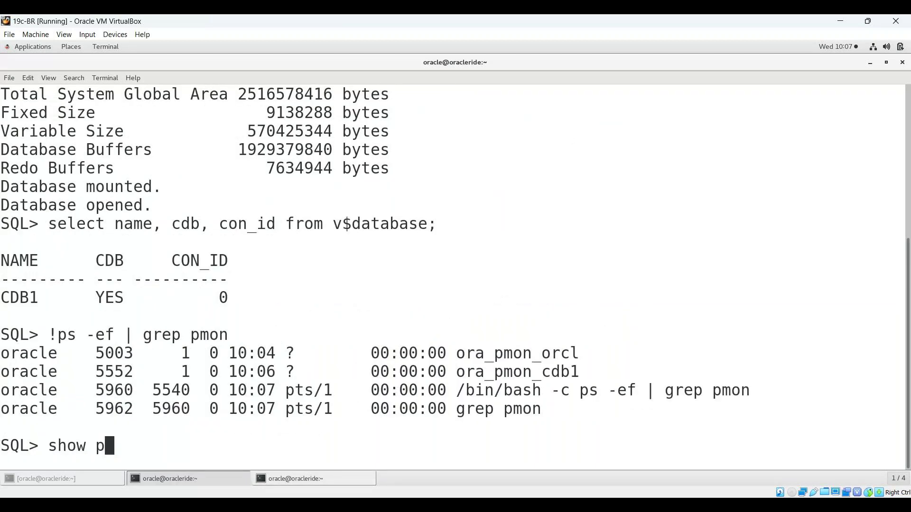
type("dbs")
key("Return")
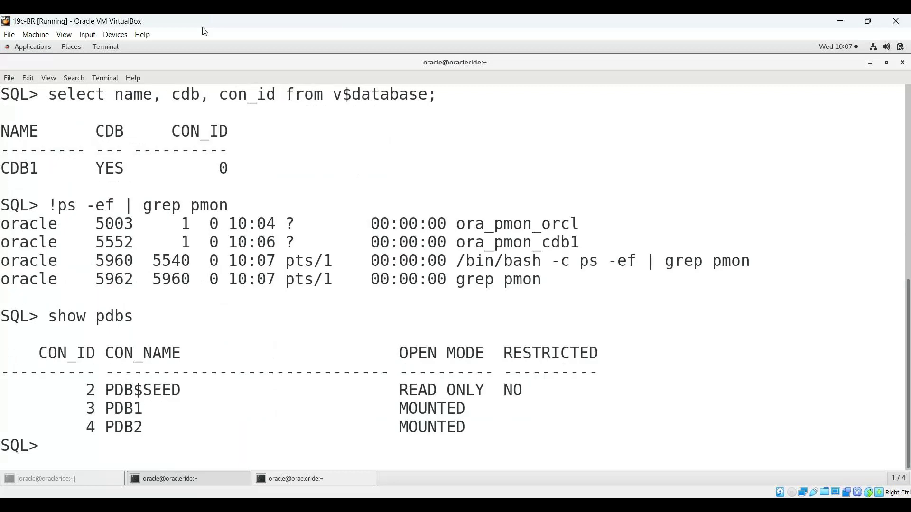
double_click(19, 168)
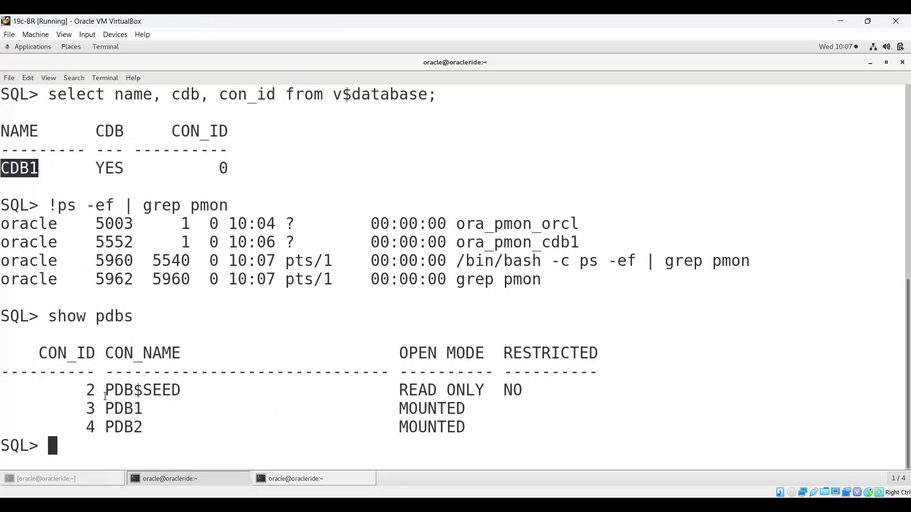
left_click_drag(105, 396, 331, 383)
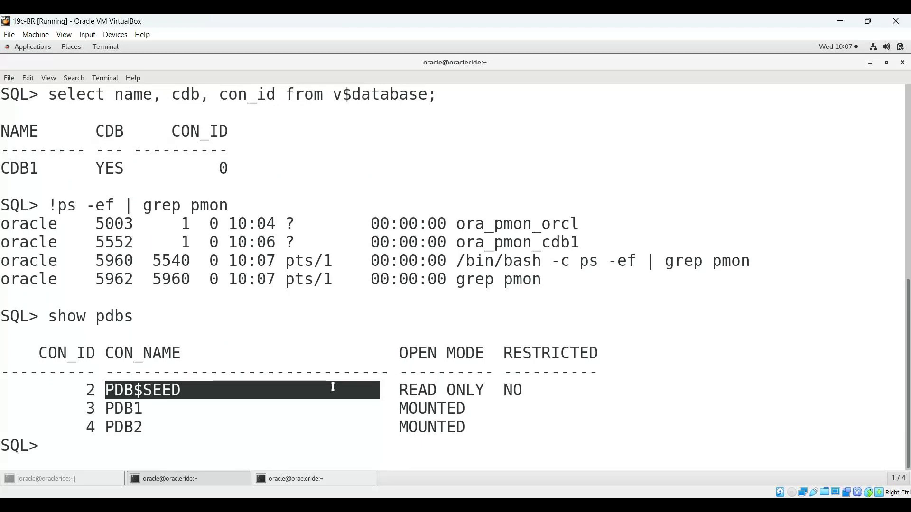
left_click_drag(228, 430, 105, 429)
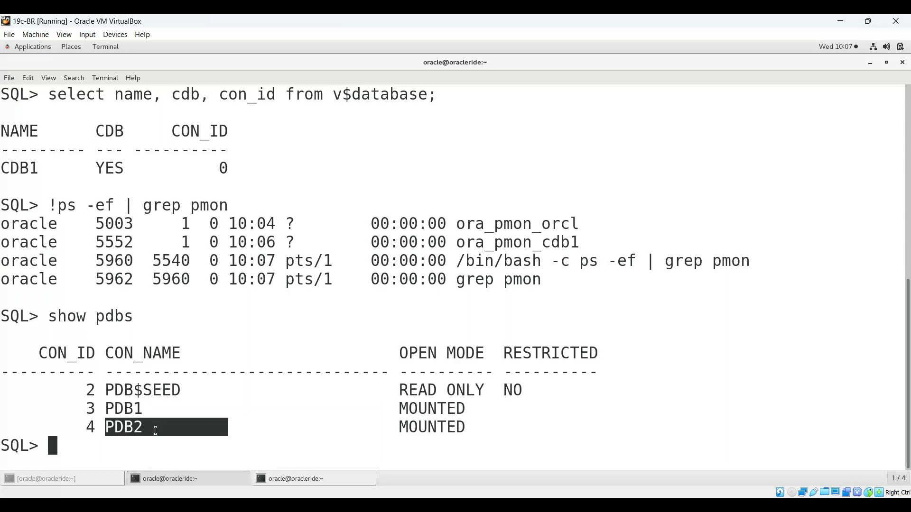
Examine the PDB$SEED entry and try to query the current container's ID and name together with show con_id,con_name.
left_click_drag(107, 389, 194, 392)
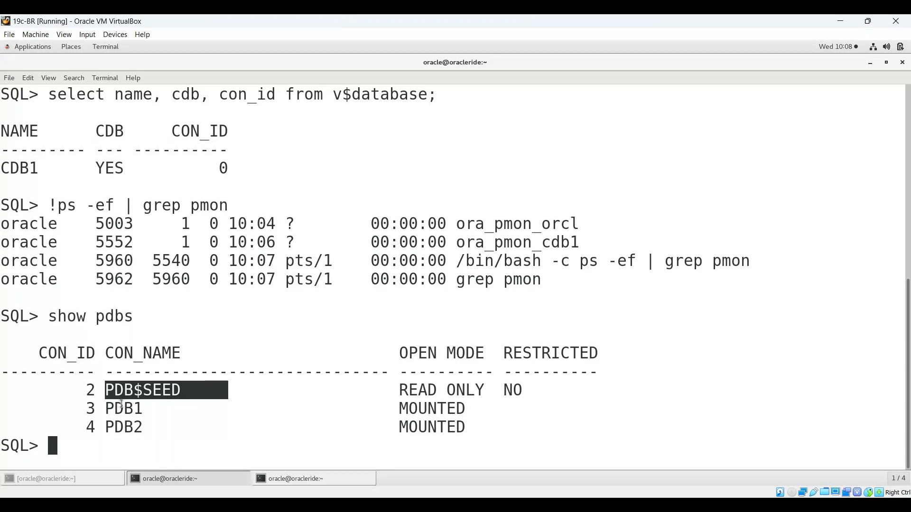
left_click(96, 446)
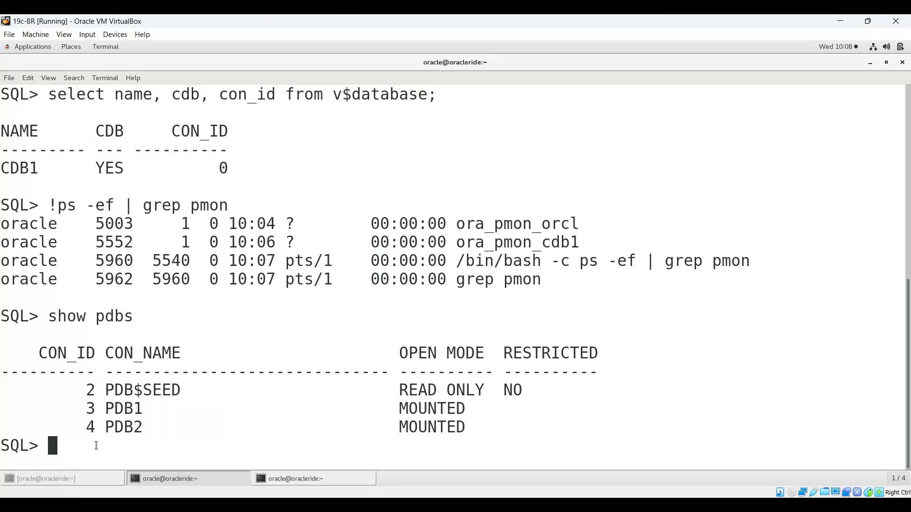
type("show con")
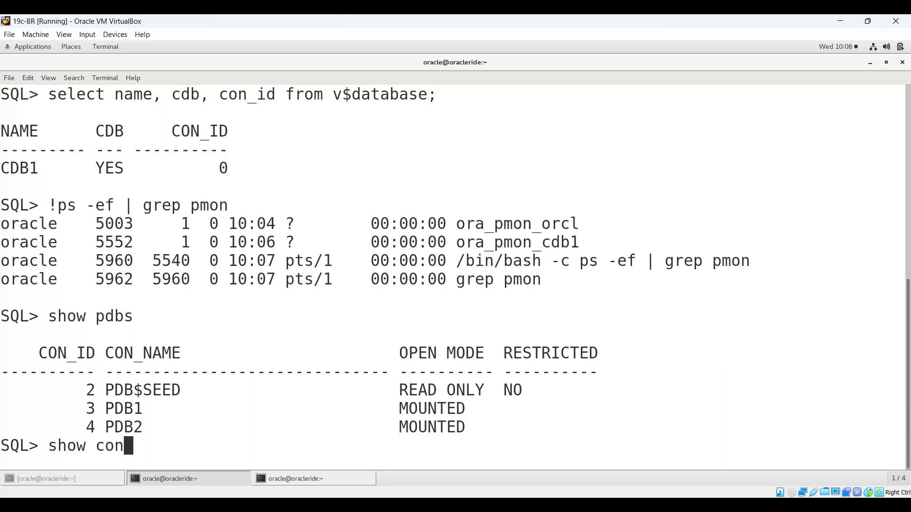
type("_id")
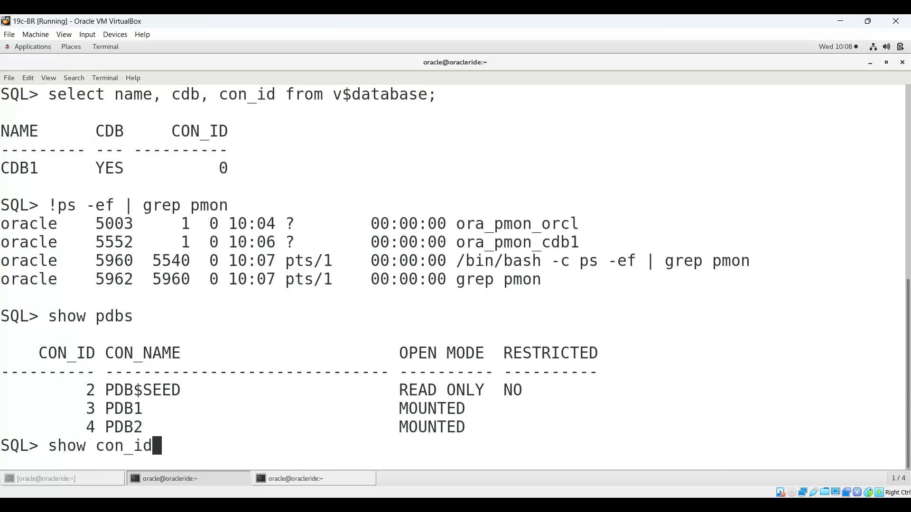
type(",con_name")
key("Return")
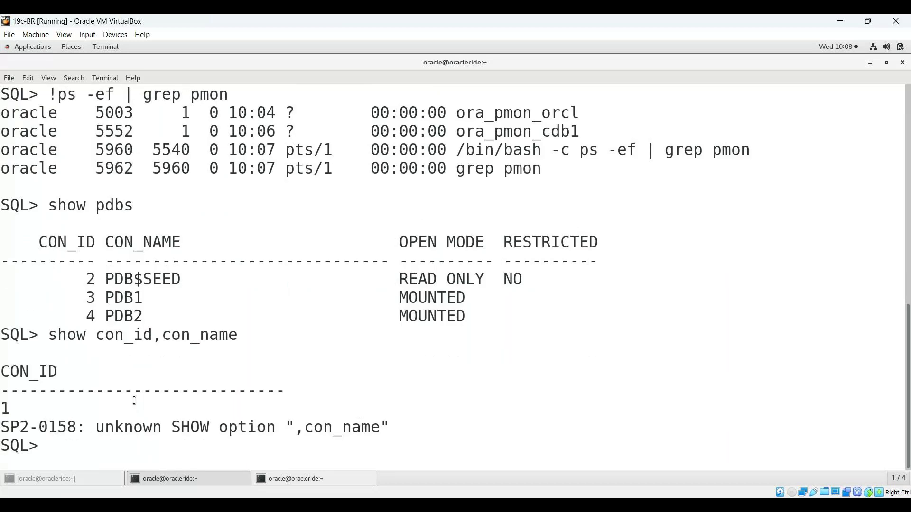
Query the current container's ID and name separately with show con_id and show con_name.
type("show")
type("con_id")
key("Return")
type("show")
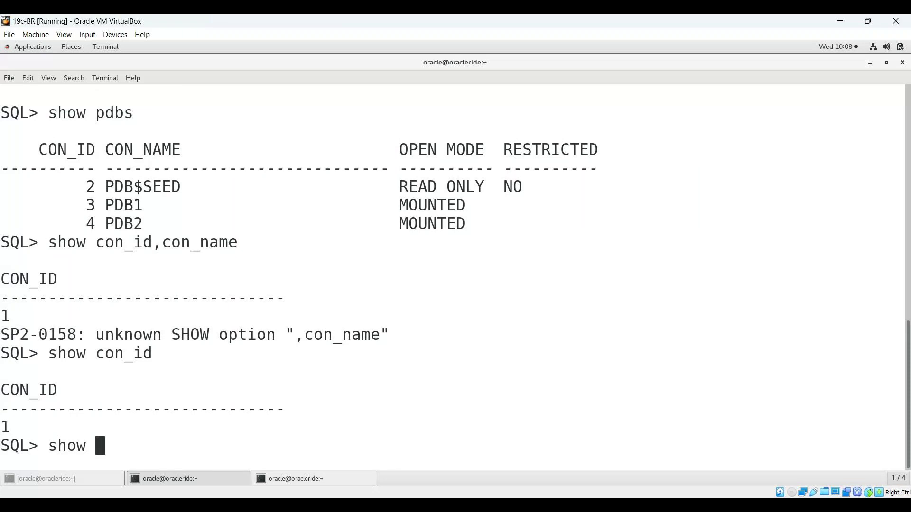
type("con_name")
key("Return")
key("Return")
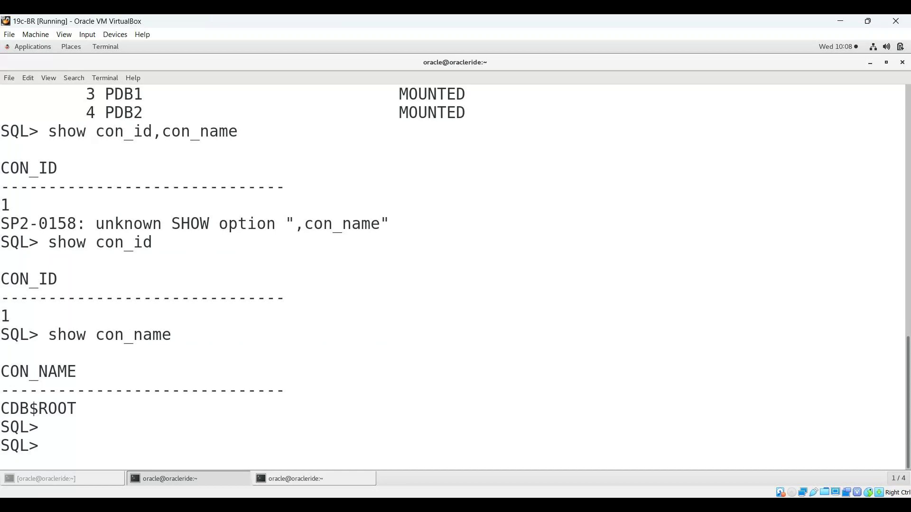
Compare the CDB1 row, the current container's name and ID, and the PDB1 entry in the earlier query outputs.
scroll(2, 153, "up", 5)
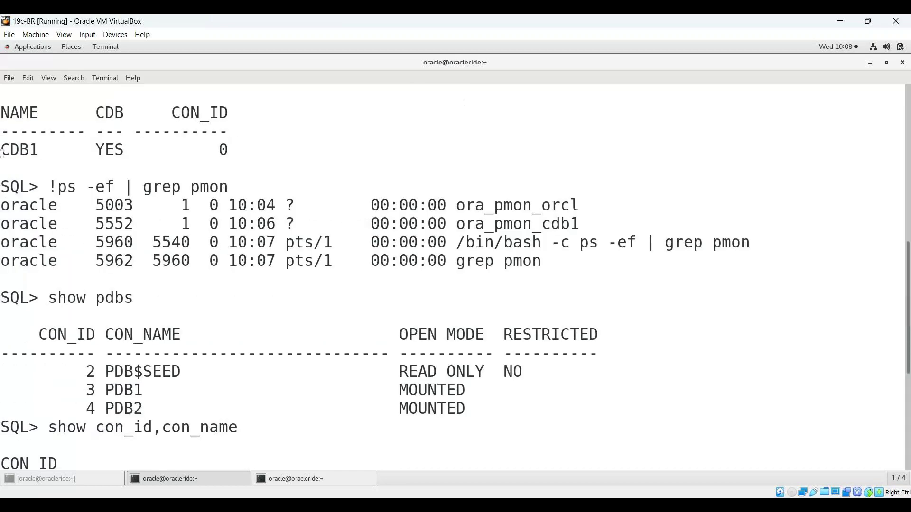
triple_click(2, 153)
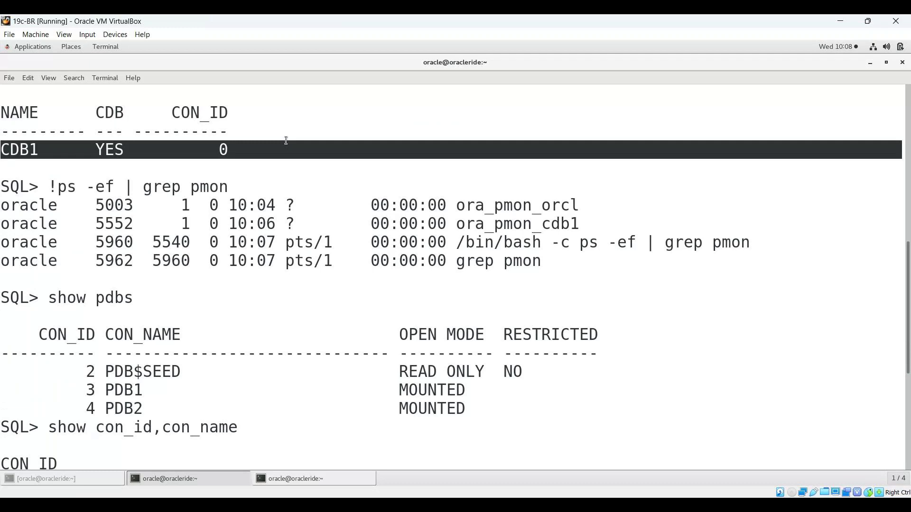
scroll(51, 383, "down", 5)
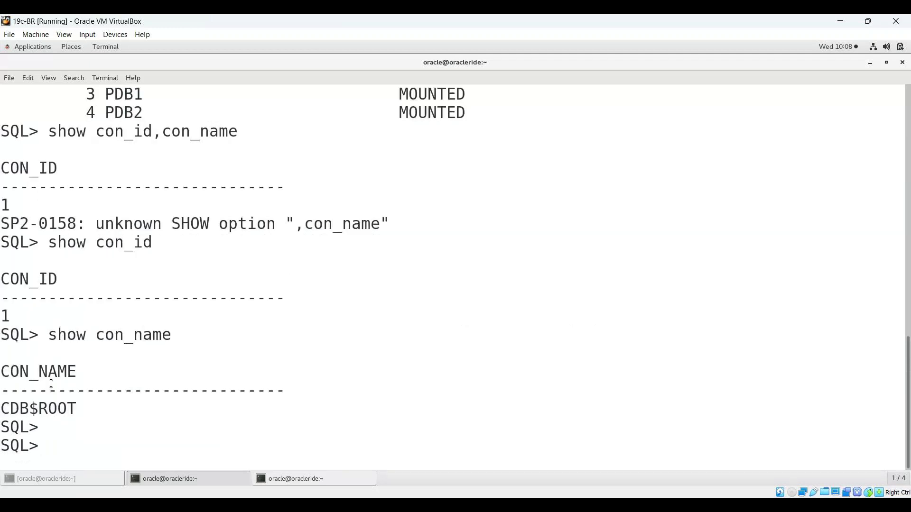
triple_click(47, 408)
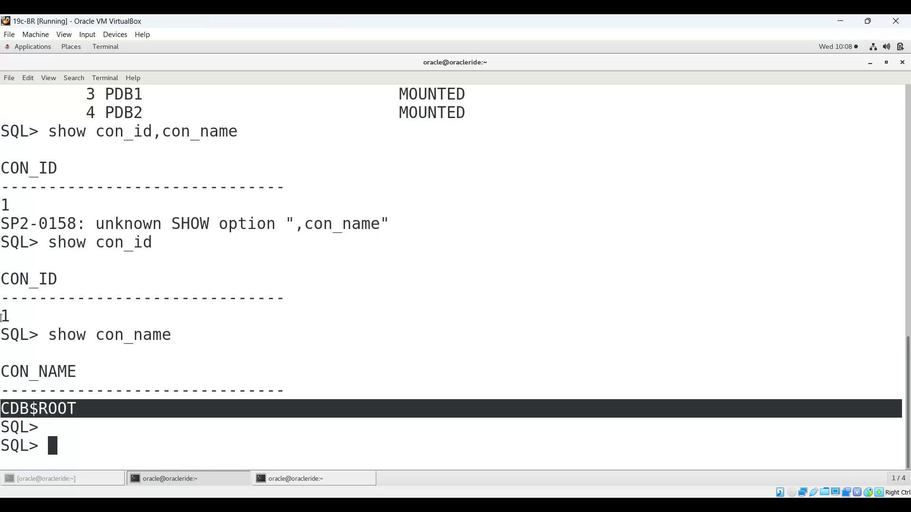
triple_click(44, 317)
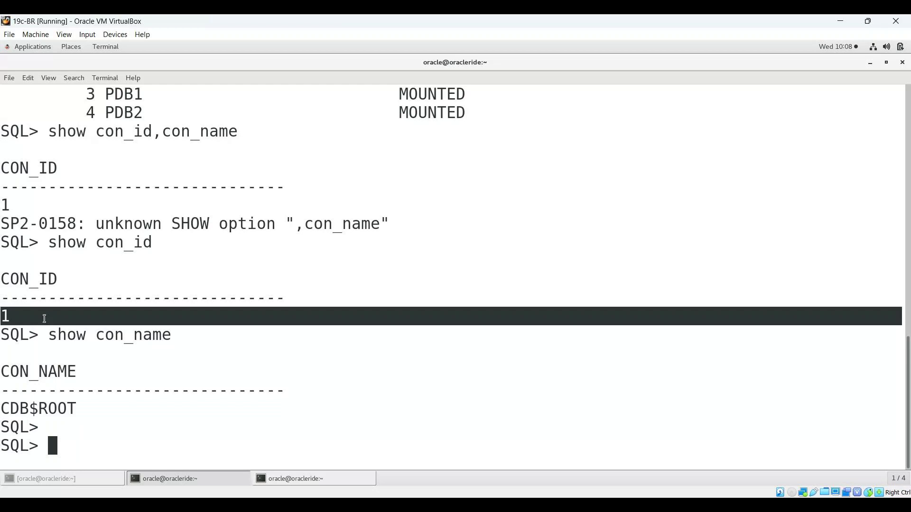
scroll(44, 318, "up", 2)
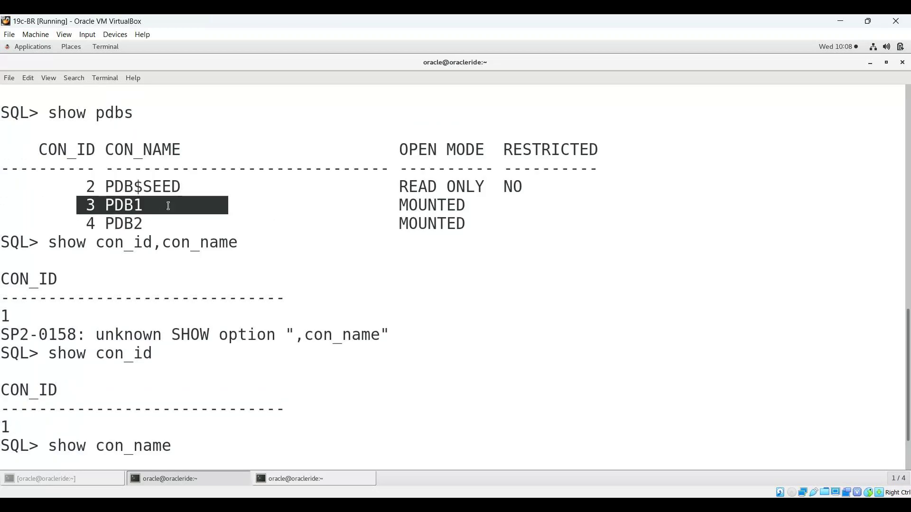
scroll(121, 406, "down", 2)
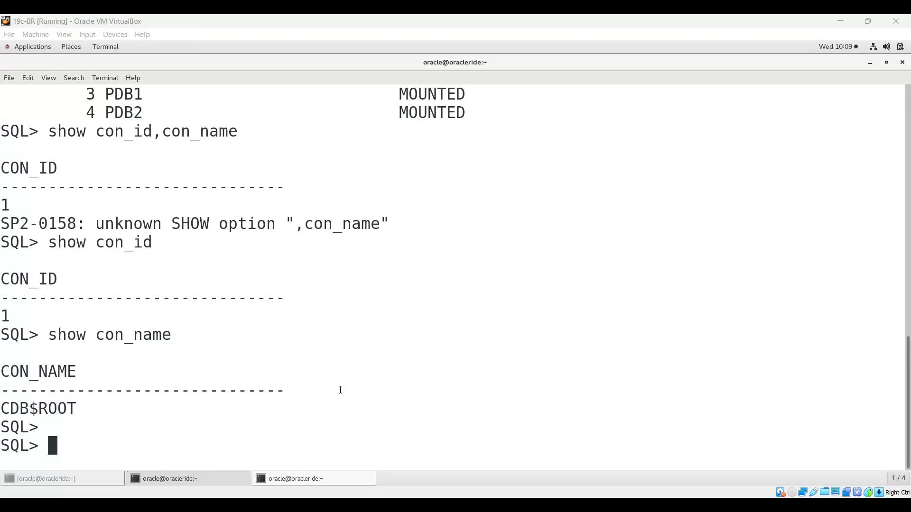
Switch to the terminal with the listener status, clear it, and locate the DBCA executable with which dbca.
left_click(337, 478)
type("clear")
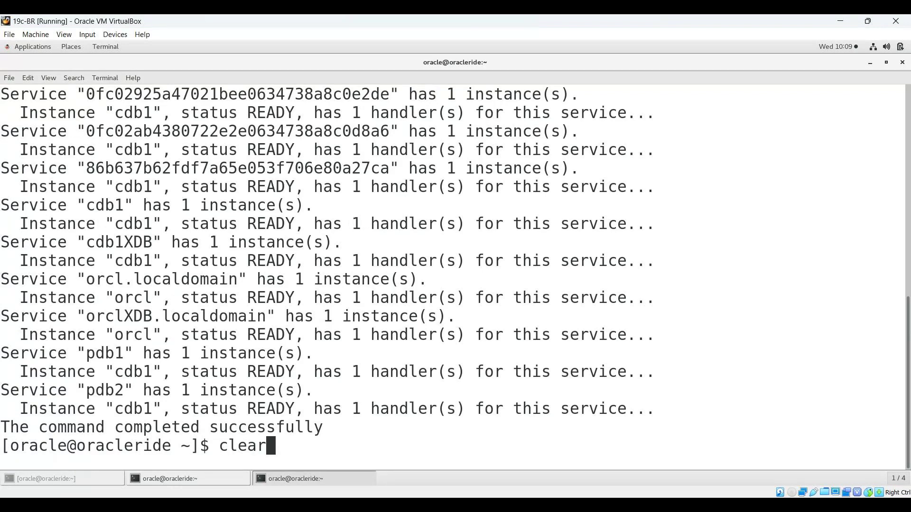
key("Return")
key("Return")
type("which ")
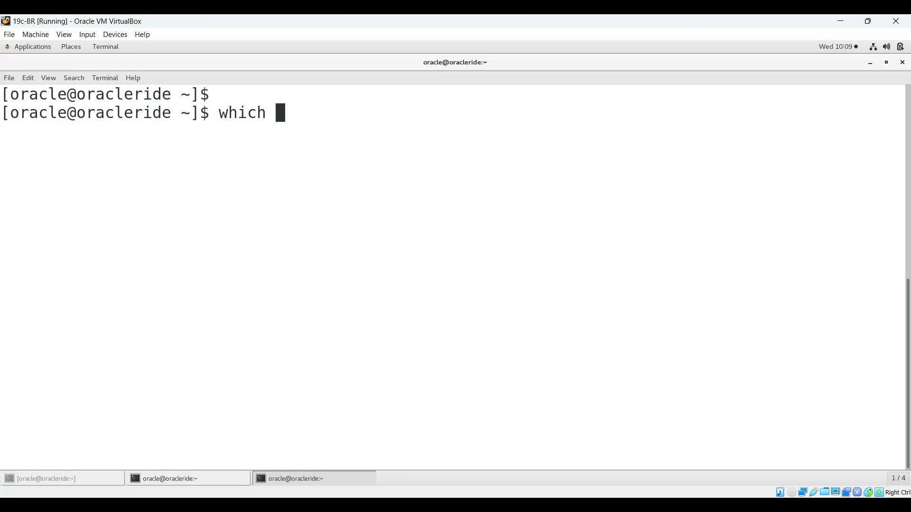
type("dbca")
key("Return")
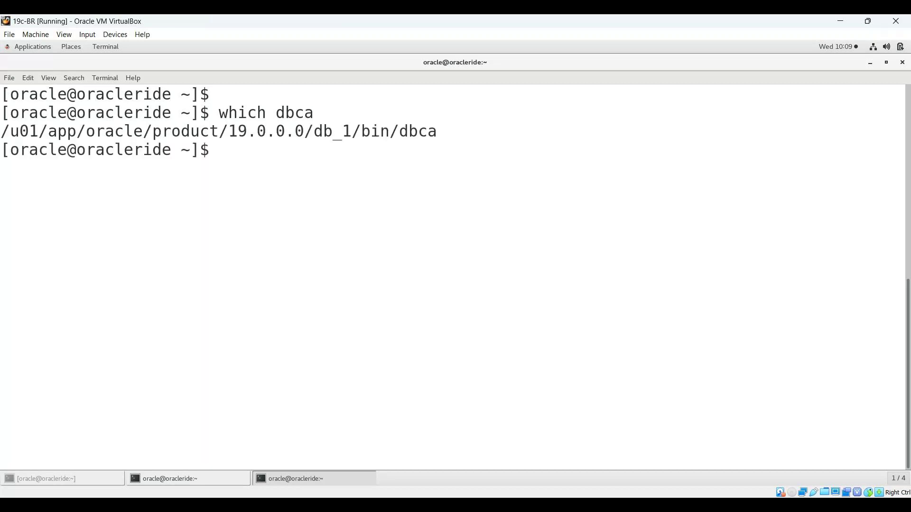
key("Return")
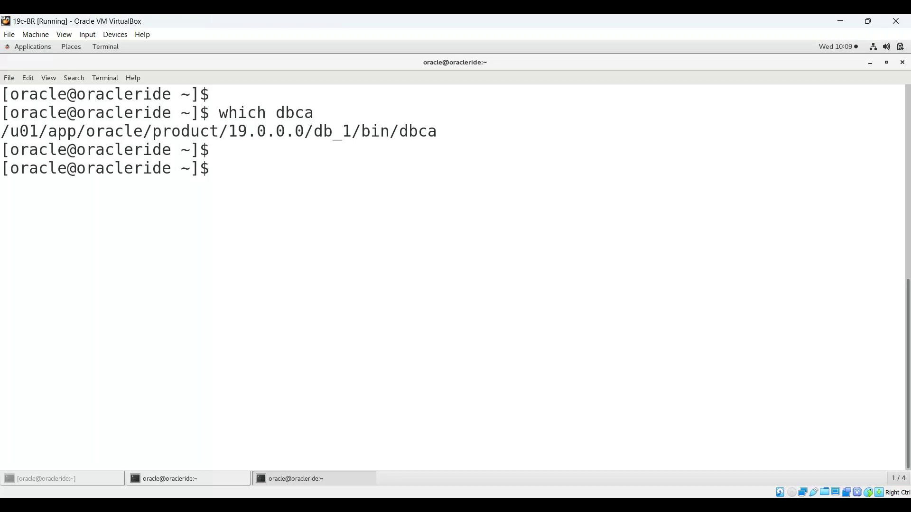
Locate the SQL*Plus and RMAN executables with which sqlplus and which rman.
type("which sqlplus")
key("Return")
key("Return")
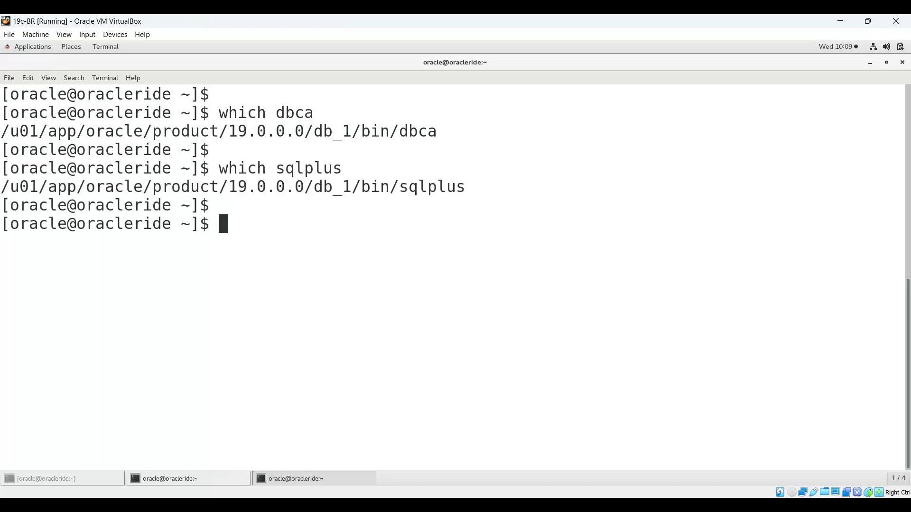
type("which rman")
key("Return")
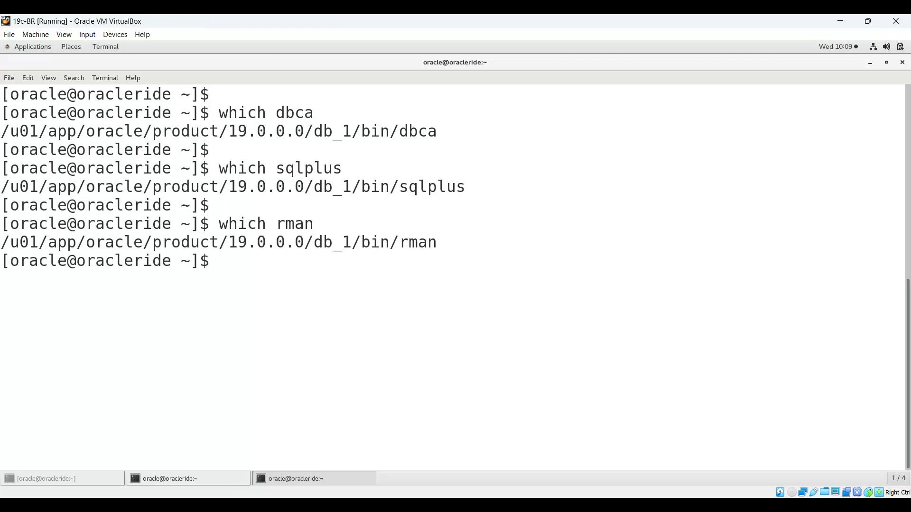
Change to /u01/app/oracle/product/19.0.0.0/db_1/bin/, copying the path from the dbca result, and list the directory's files.
type("cd")
left_click_drag(2, 131, 389, 137)
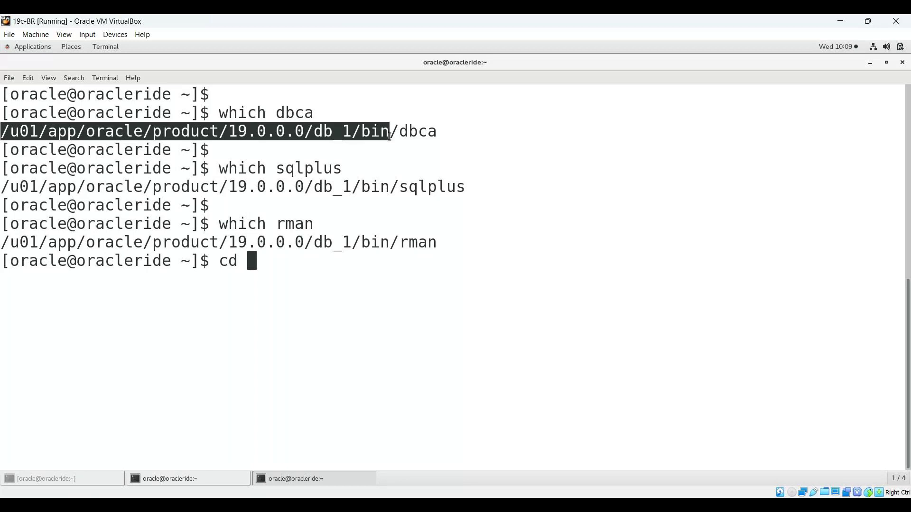
left_click_drag(389, 136, 398, 136)
middle_click(300, 276)
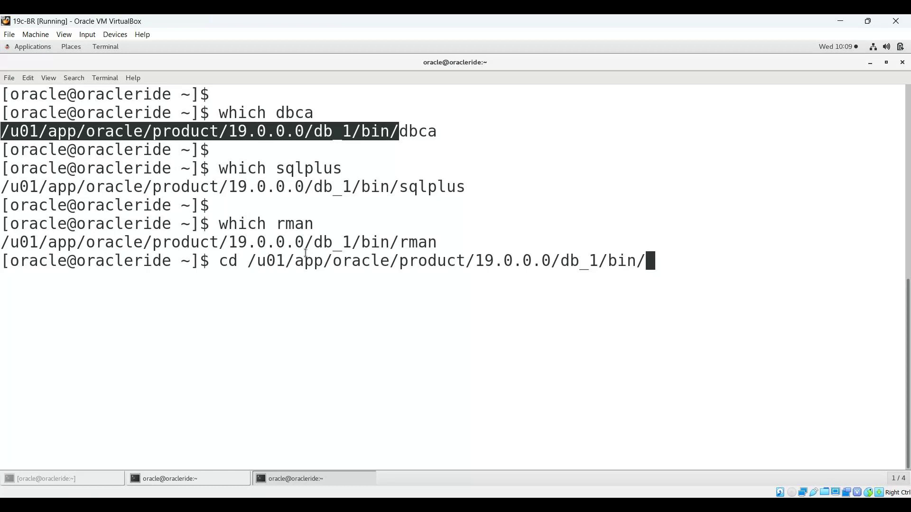
key("Return")
type("ls")
key("Return")
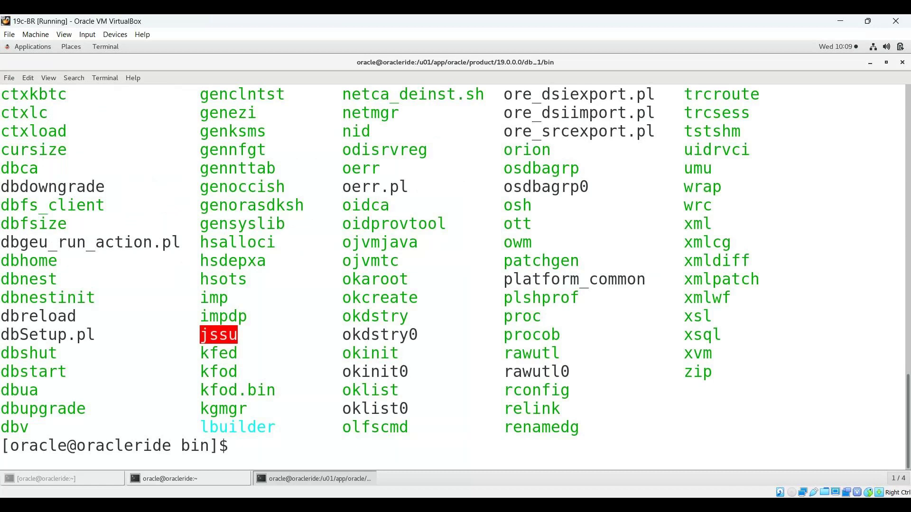
scroll(296, 243, "up", 5)
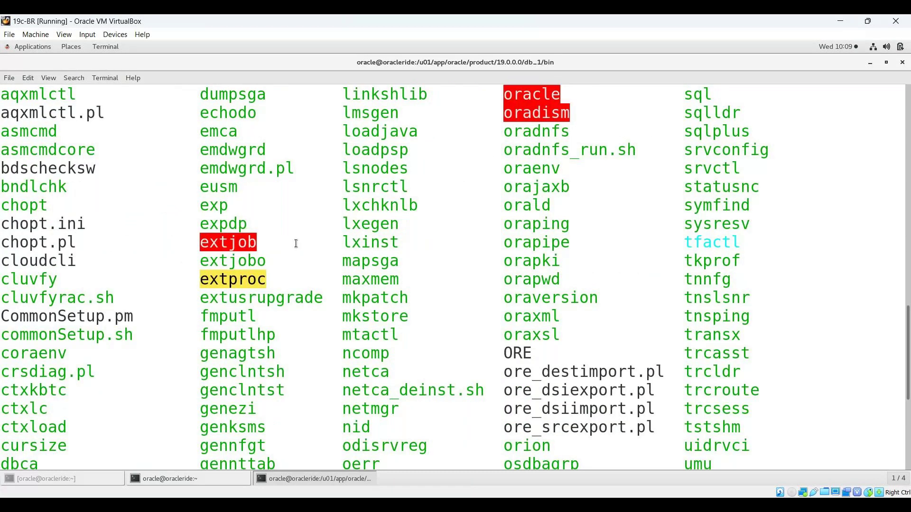
scroll(320, 300, "down", 5)
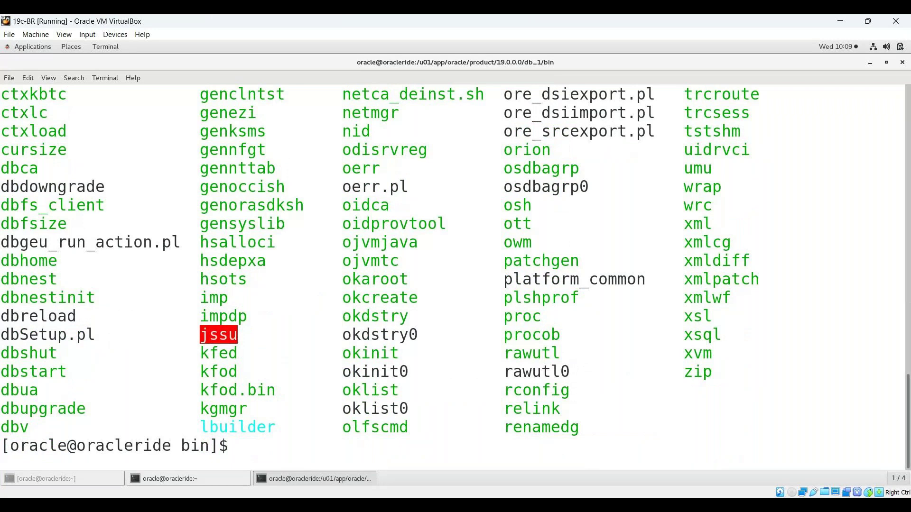
Launch the Database Configuration Assistant from the bin directory with . dbca and maximize its window.
type(". dbca")
key("Return")
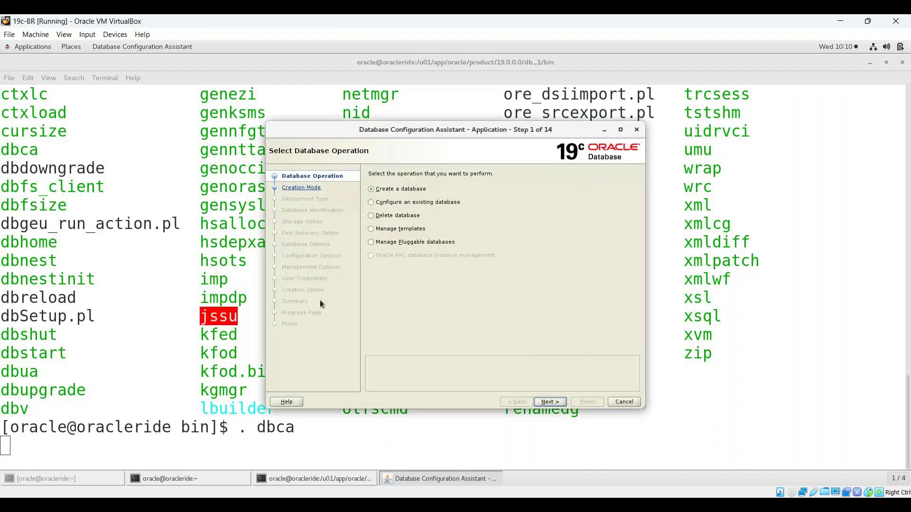
double_click(317, 130)
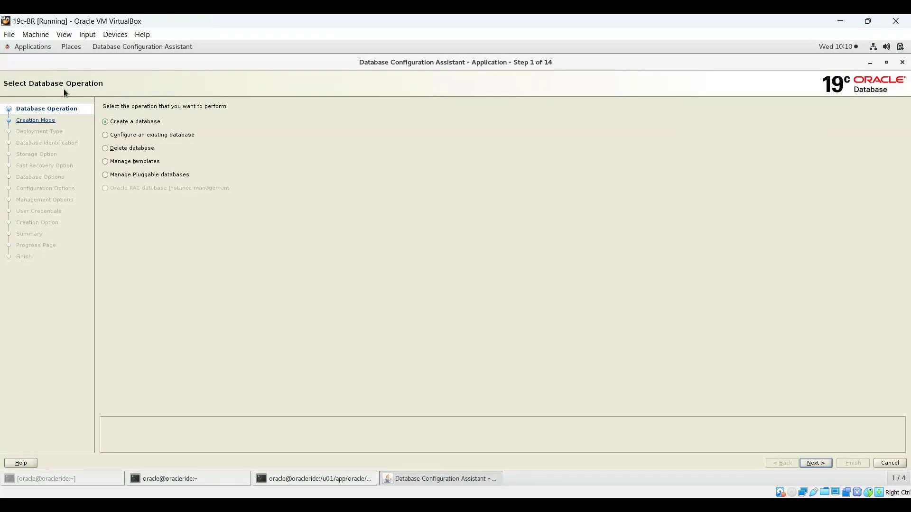
Look through the database operations, select Create a database, and continue with Advanced configuration as the creation mode.
left_click(106, 136)
left_click(107, 148)
left_click(106, 162)
left_click(105, 176)
left_click(105, 122)
left_click(814, 463)
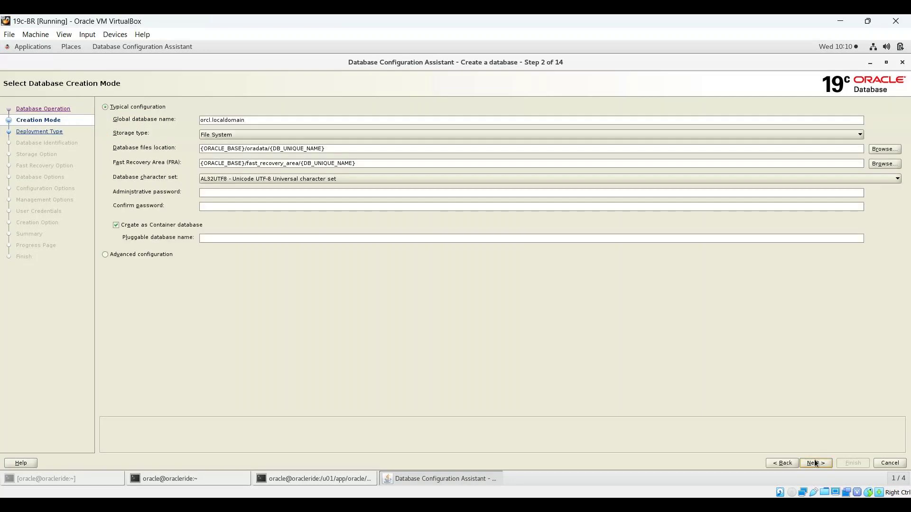
left_click(109, 254)
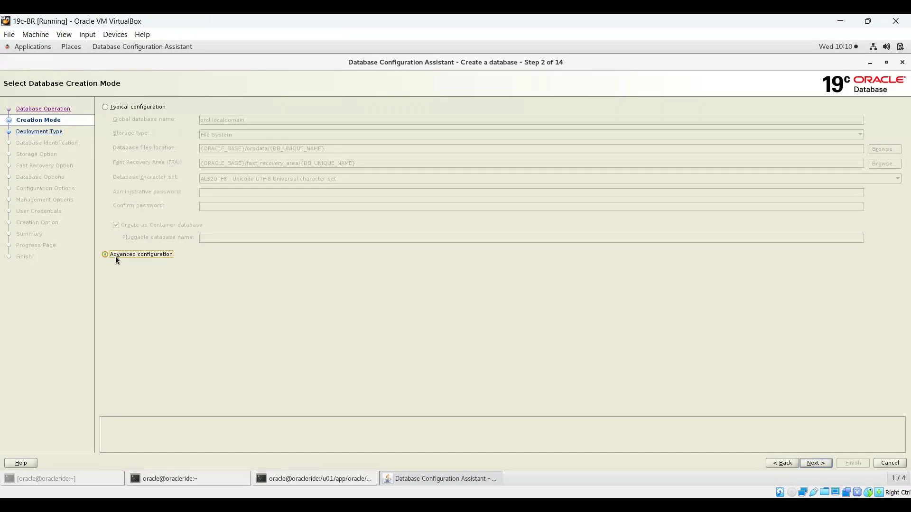
key("alt+n")
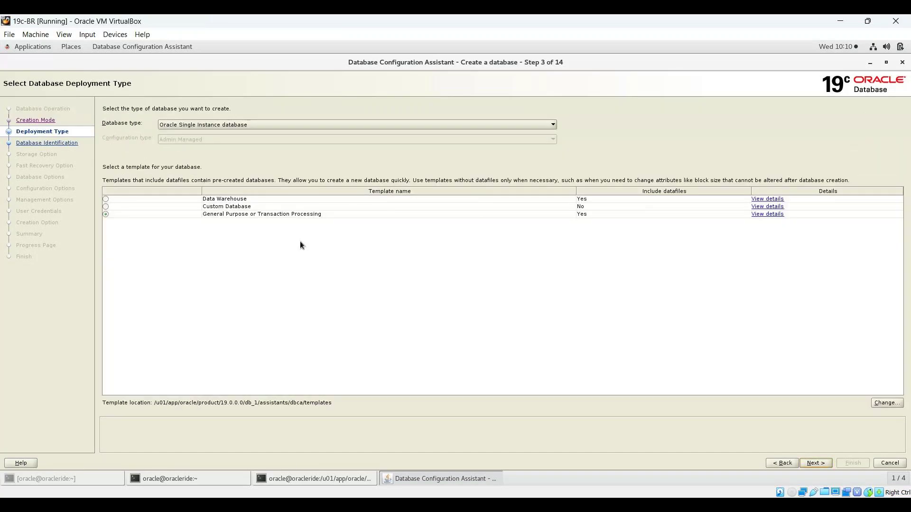
Keep Oracle Single Instance database with the General Purpose or Transaction Processing template and continue to database identification.
left_click(243, 128)
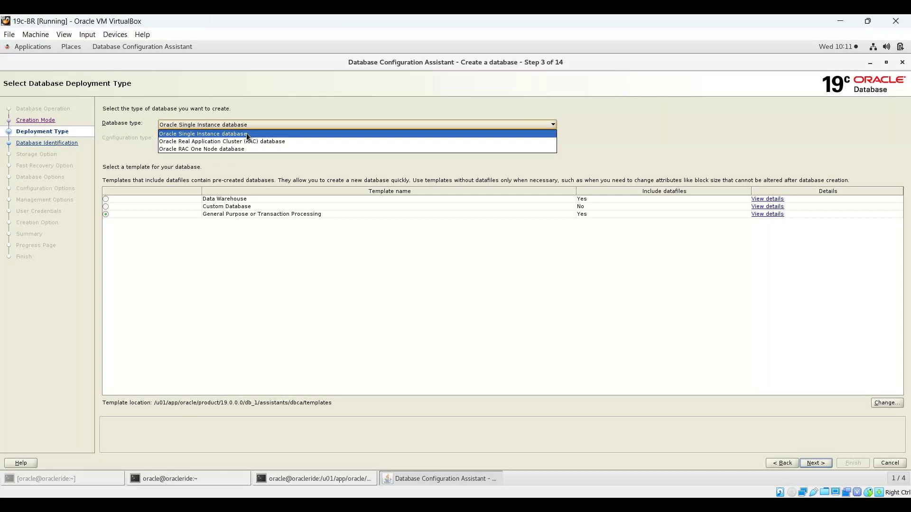
left_click(246, 133)
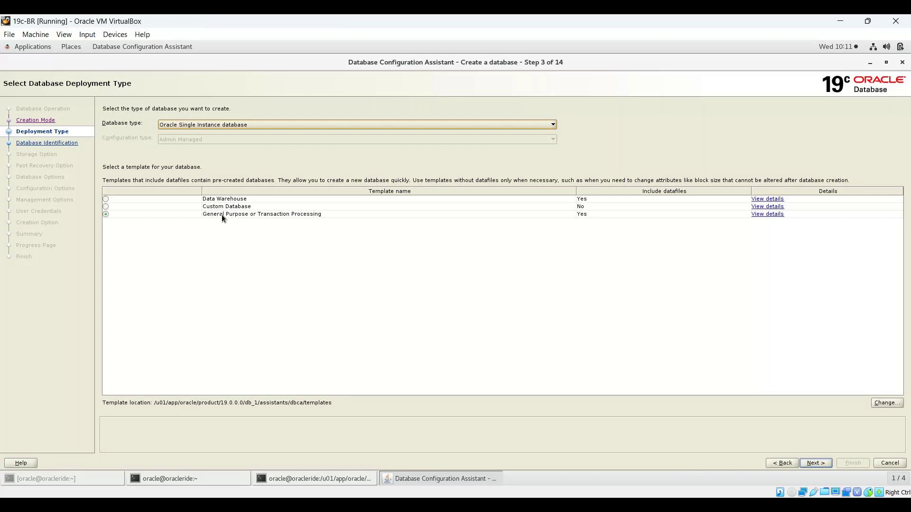
left_click(815, 463)
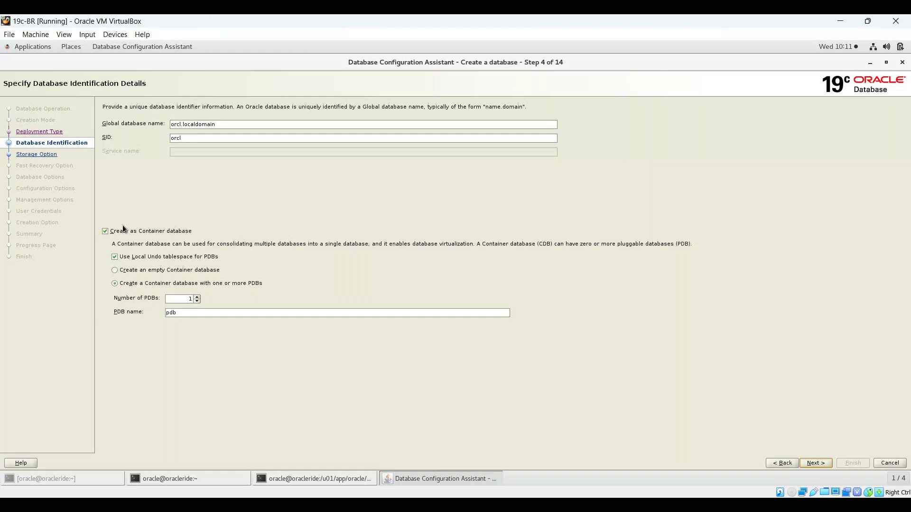
Turn off Create as Container database, replace orcl with test1 in the global database name, and continue to the storage options.
left_click(105, 231)
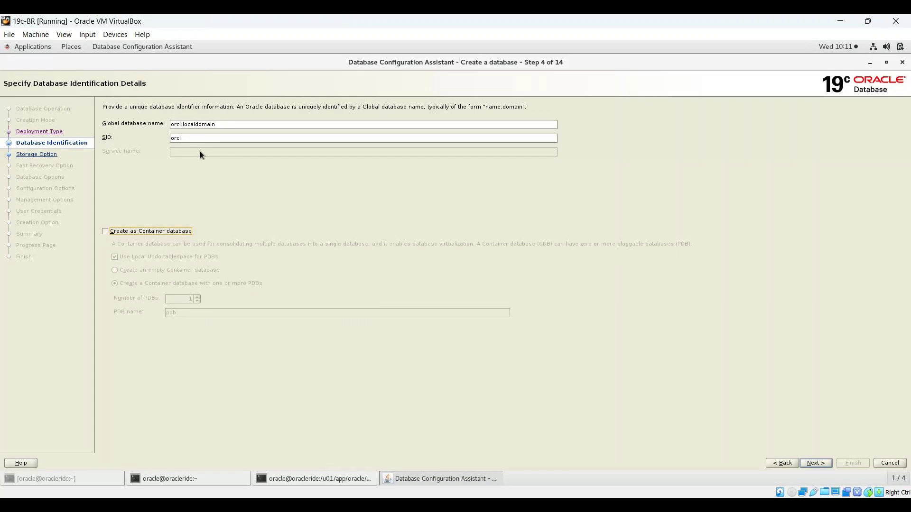
left_click(181, 125)
key("BackSpace")
key("BackSpace")
key("BackSpace")
key("BackSpace")
type("test1")
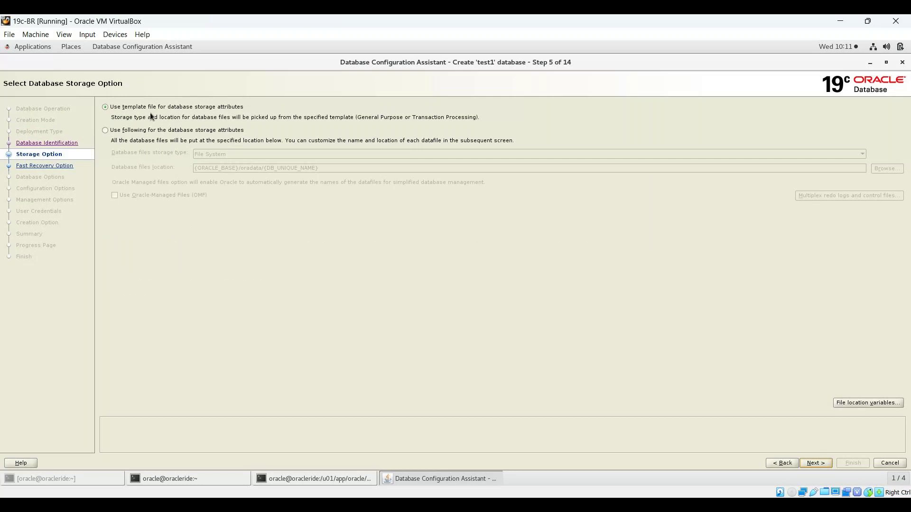
Choose Use following for the database storage attributes with File System, leave fast recovery and archiving off, and continue to network configuration.
left_click(146, 130)
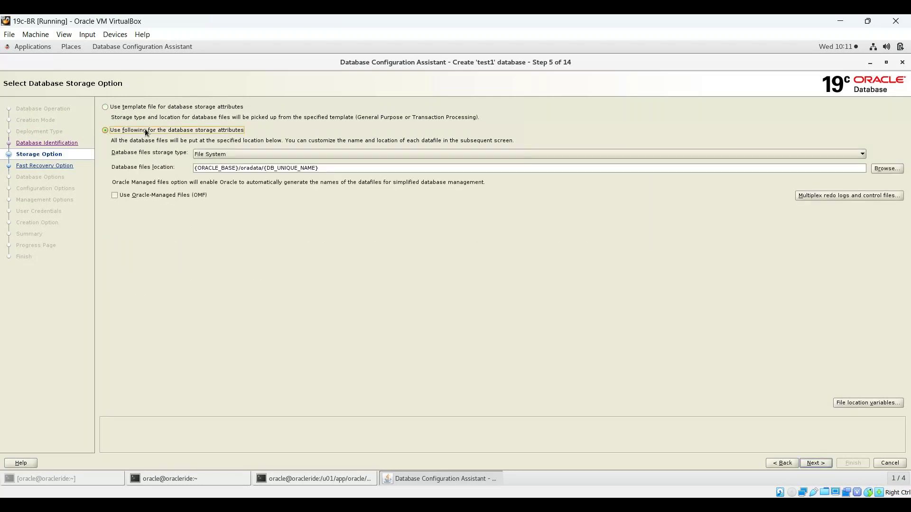
left_click(814, 463)
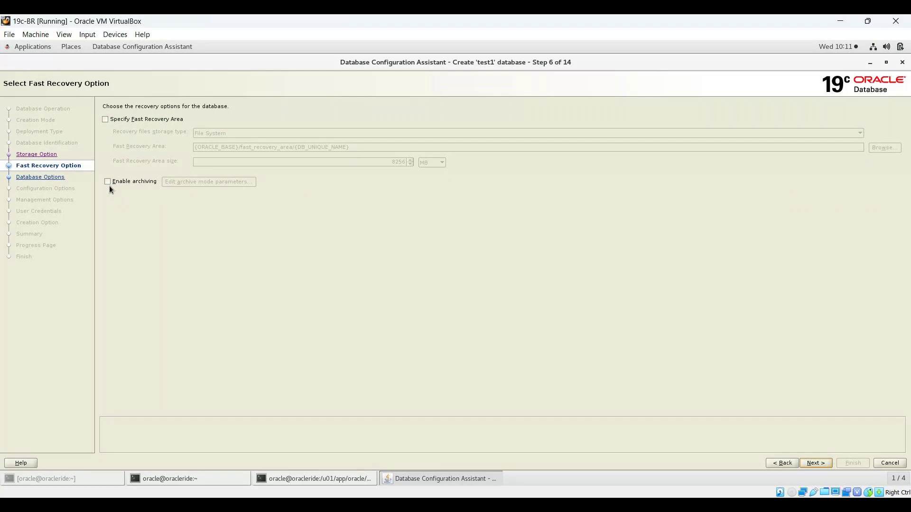
left_click(813, 464)
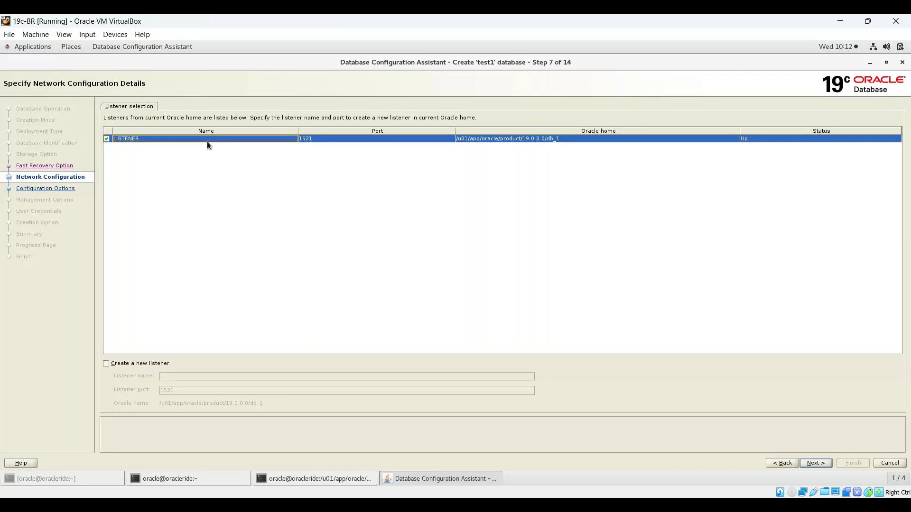
Keep the existing LISTENER without creating a new listener, and continue past Data Vault to the configuration options.
left_click(106, 364)
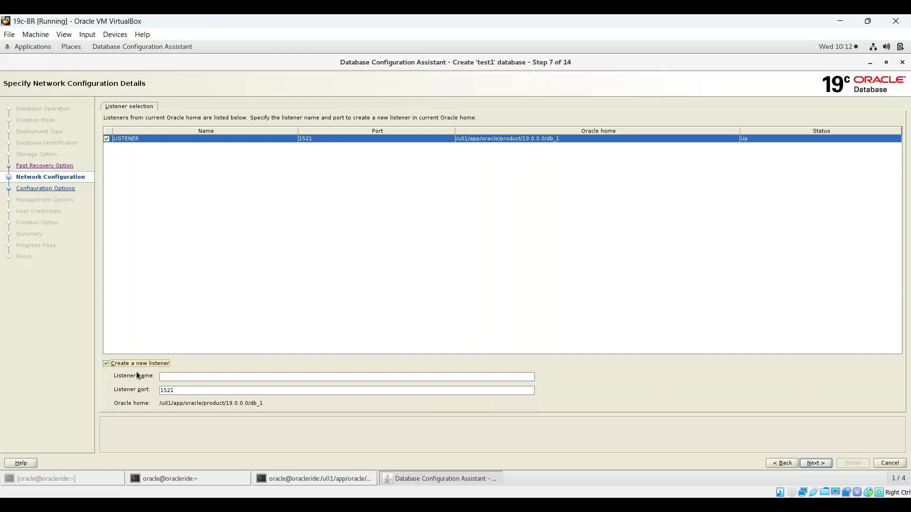
left_click(106, 363)
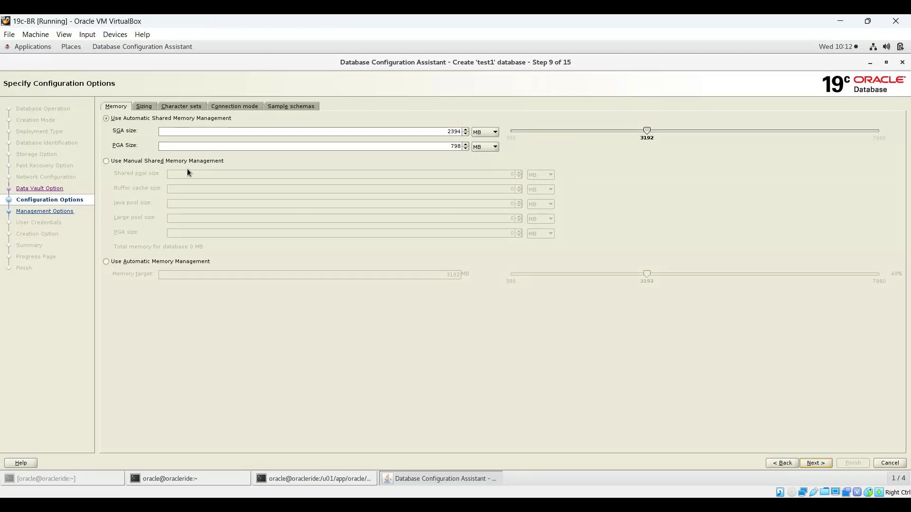
Compare the manual shared and automatic memory management settings, and keep Use Automatic Shared Memory Management selected.
left_click(144, 107)
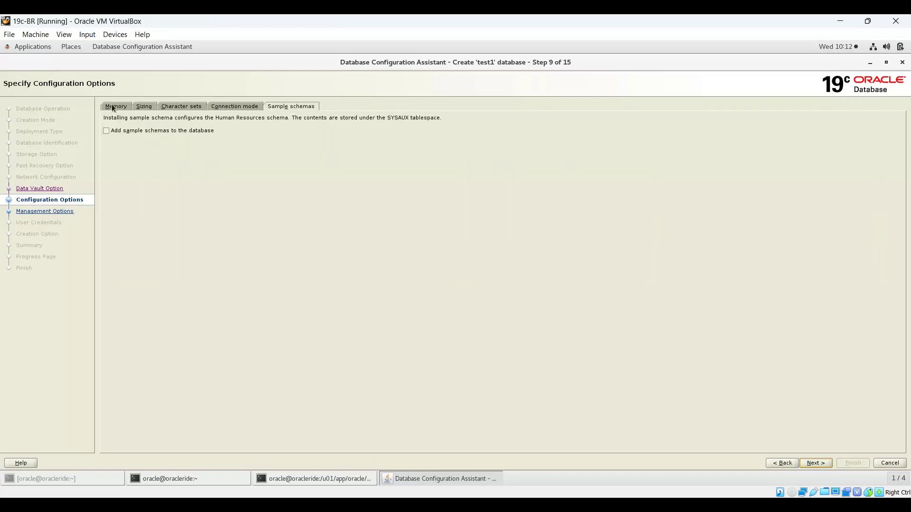
left_click(113, 107)
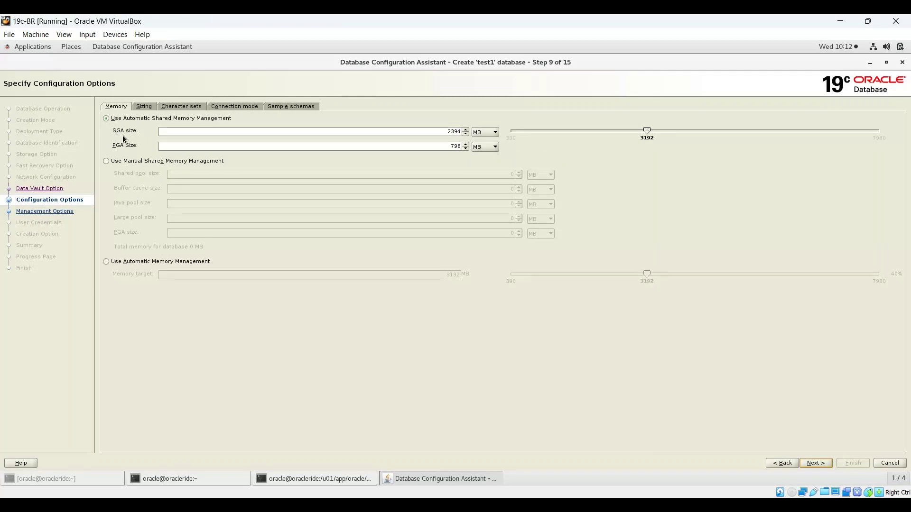
left_click(104, 163)
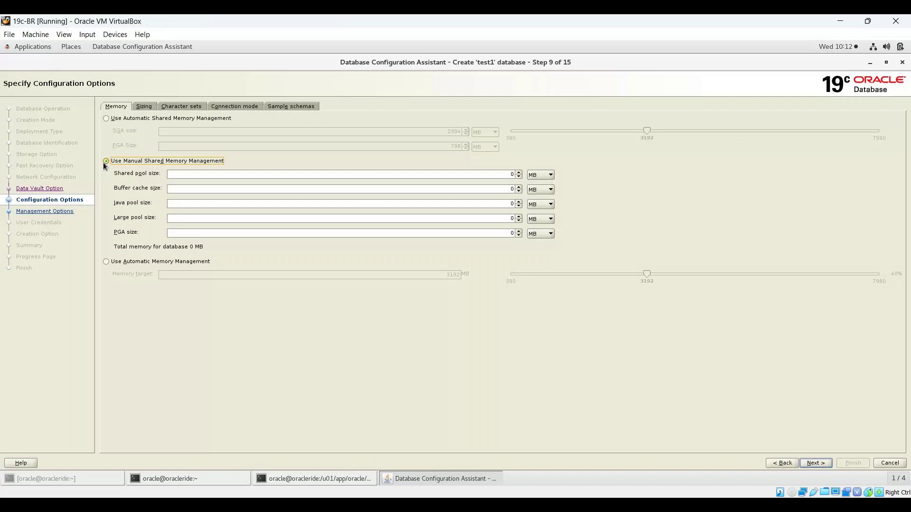
left_click(105, 261)
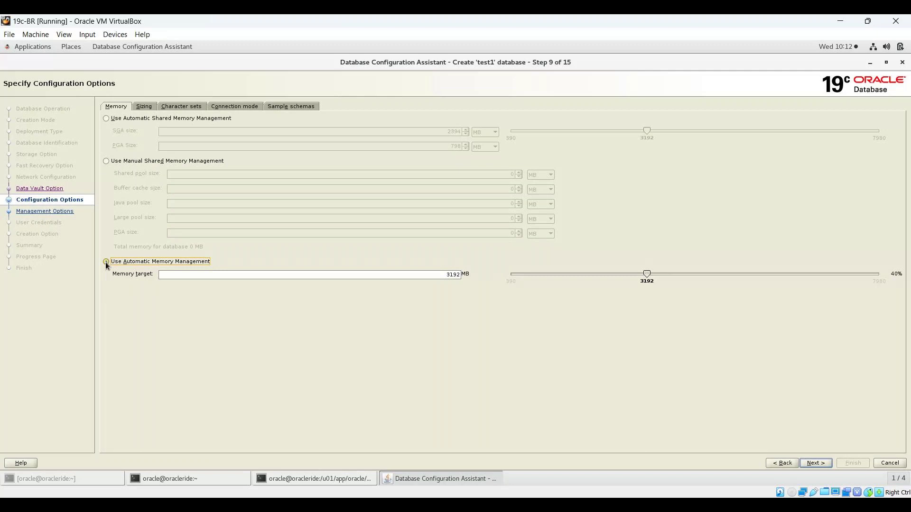
left_click(157, 118)
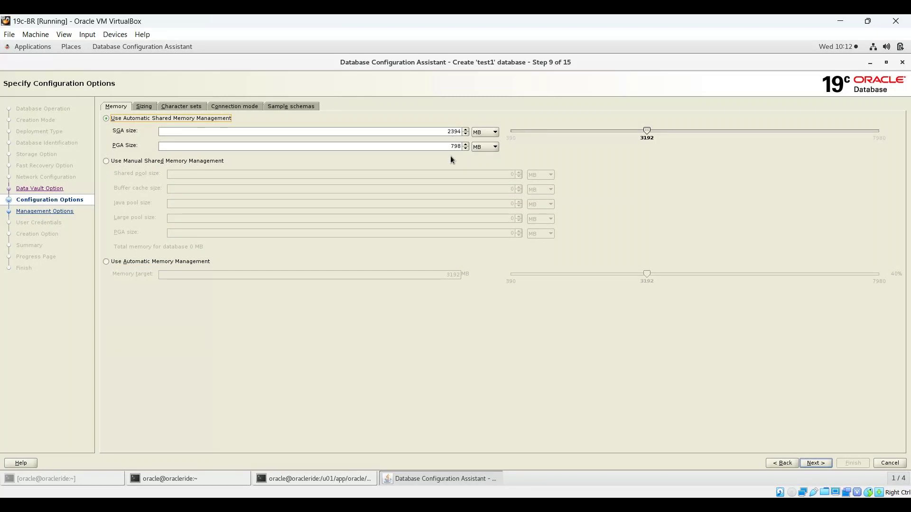
Review the sizing, character set and connection mode settings, add sample schemas to the database, and continue to the management options.
left_click(144, 107)
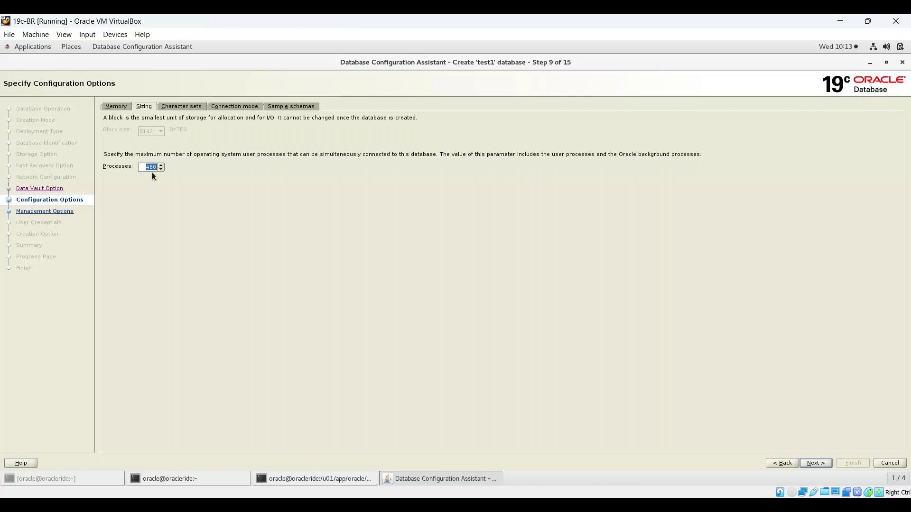
left_click(181, 107)
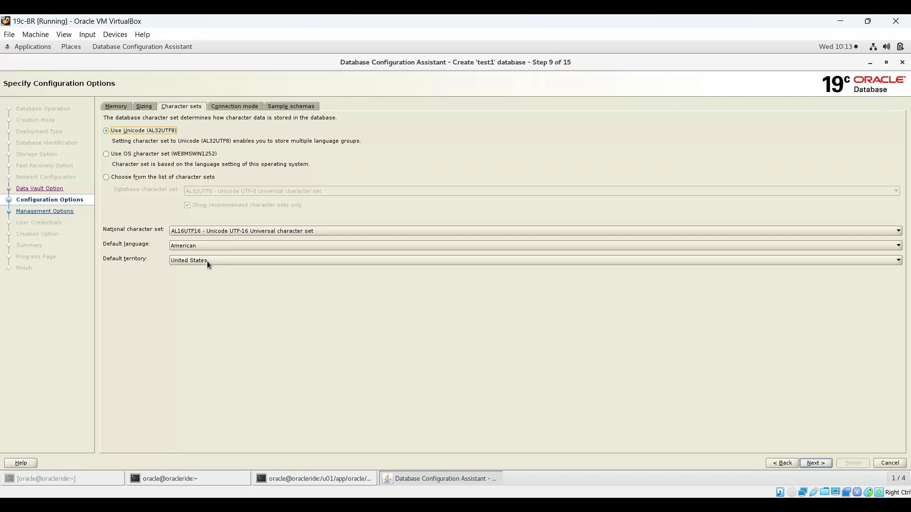
left_click(234, 106)
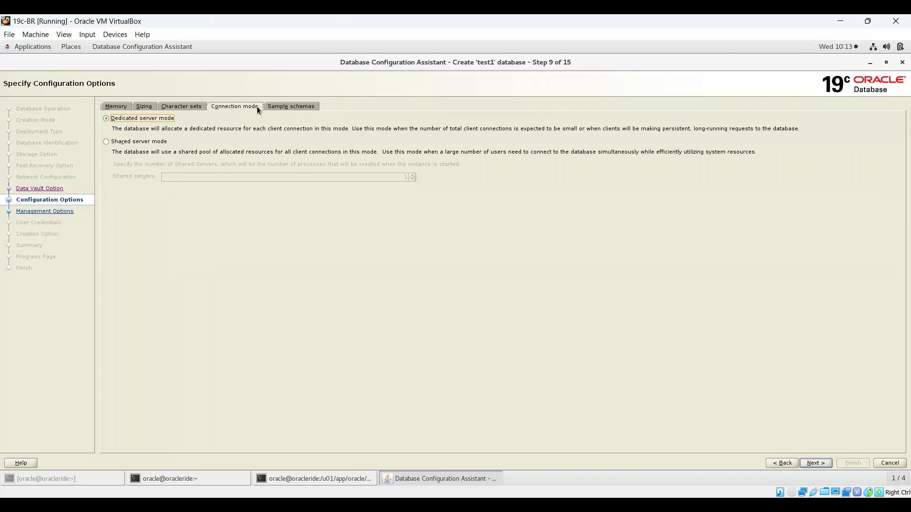
left_click(285, 106)
left_click(108, 130)
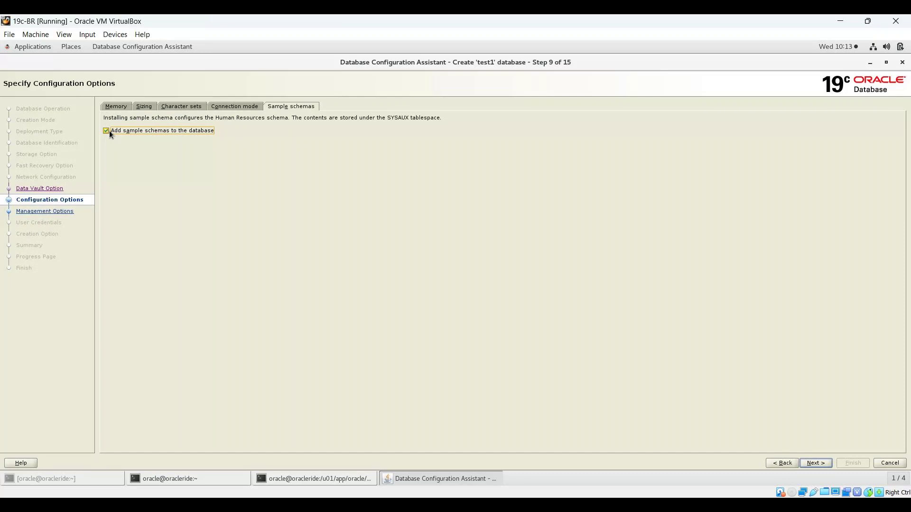
left_click(814, 462)
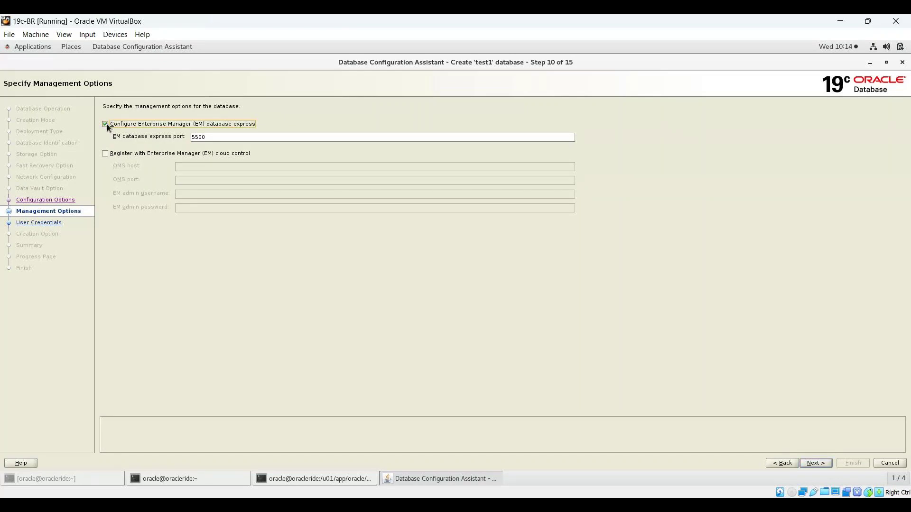
Leave Enterprise Manager database express and cloud control registration turned off, and continue to the user credentials.
left_click(106, 154)
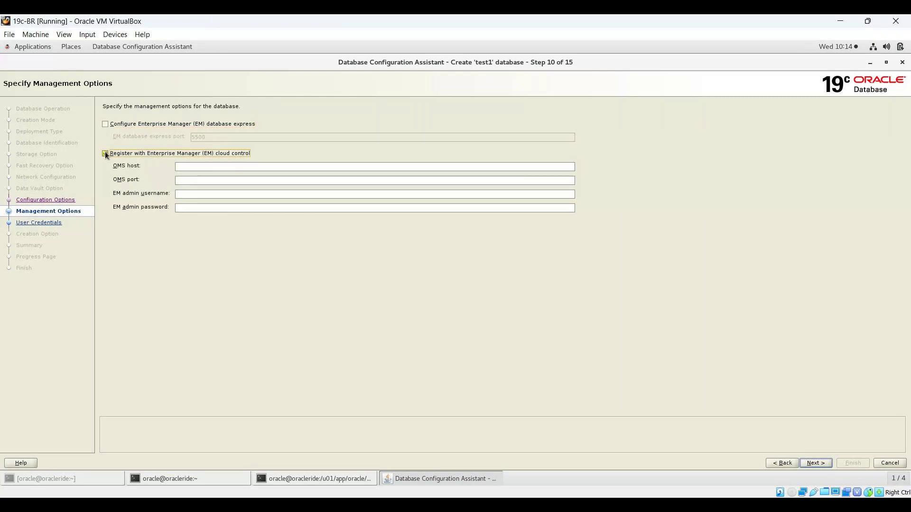
left_click(106, 154)
left_click(815, 463)
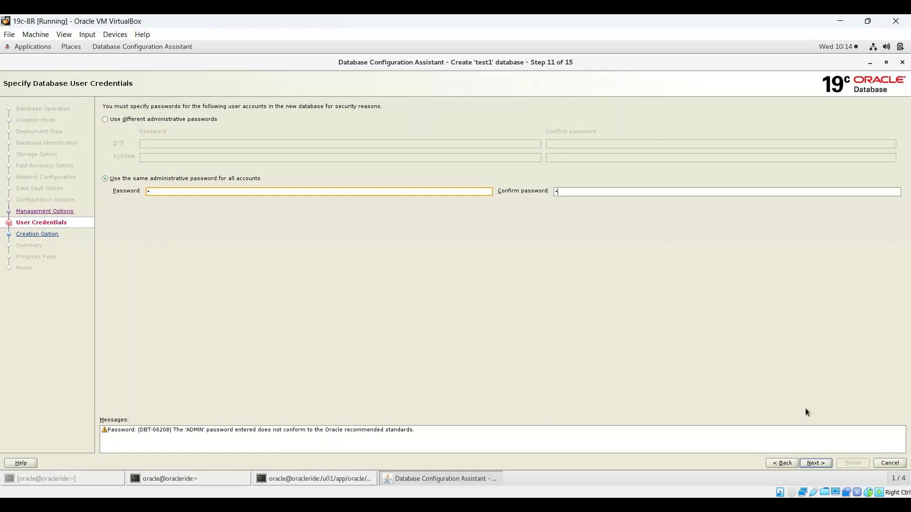
Enter and confirm the same administrative password for all accounts, accept it despite the recommended standards, and continue to the creation options.
key("Return")
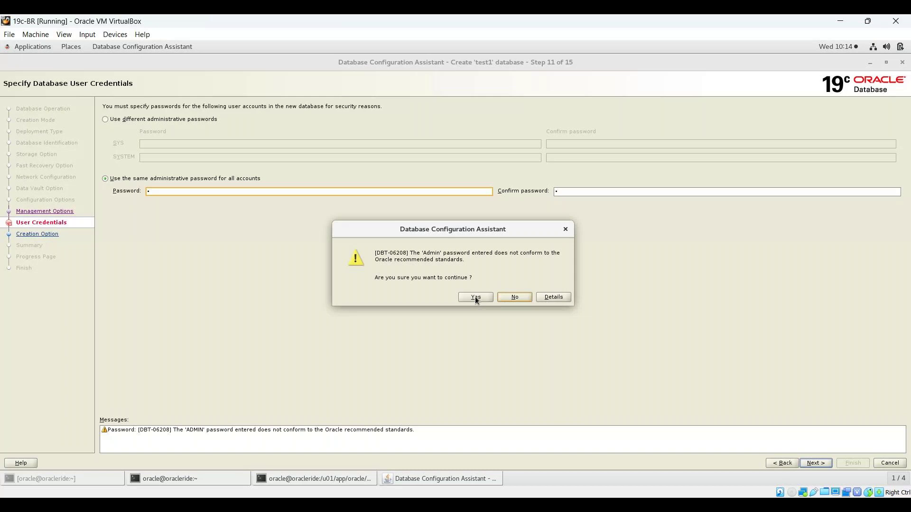
left_click(474, 297)
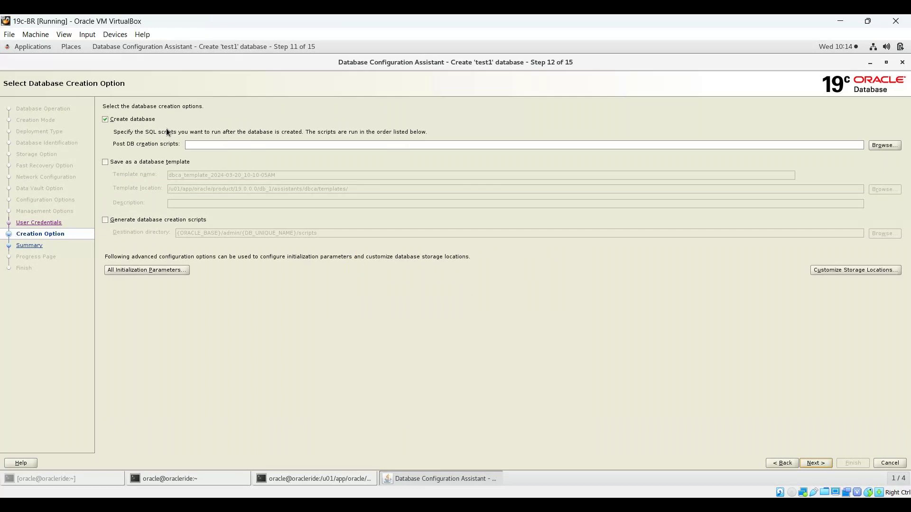
Examine the settings for saving a database template and generating creation scripts, leaving both options off.
left_click(105, 162)
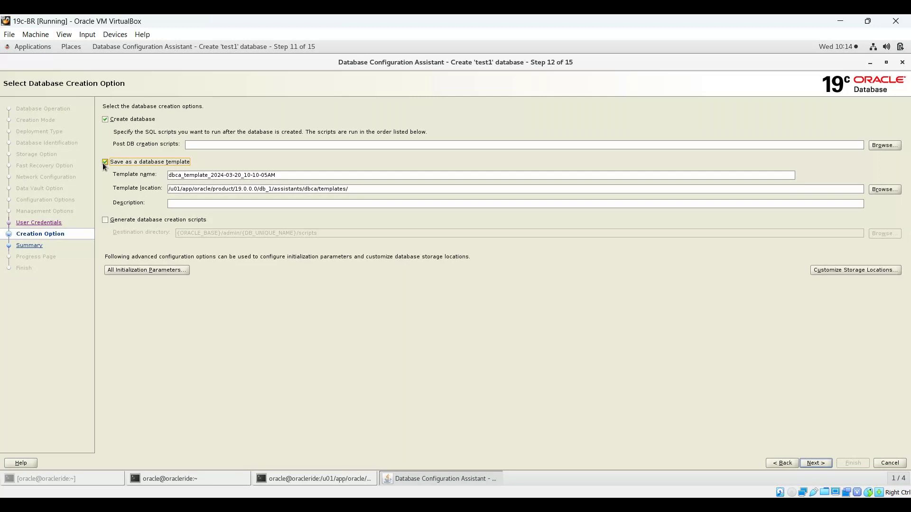
left_click(104, 163)
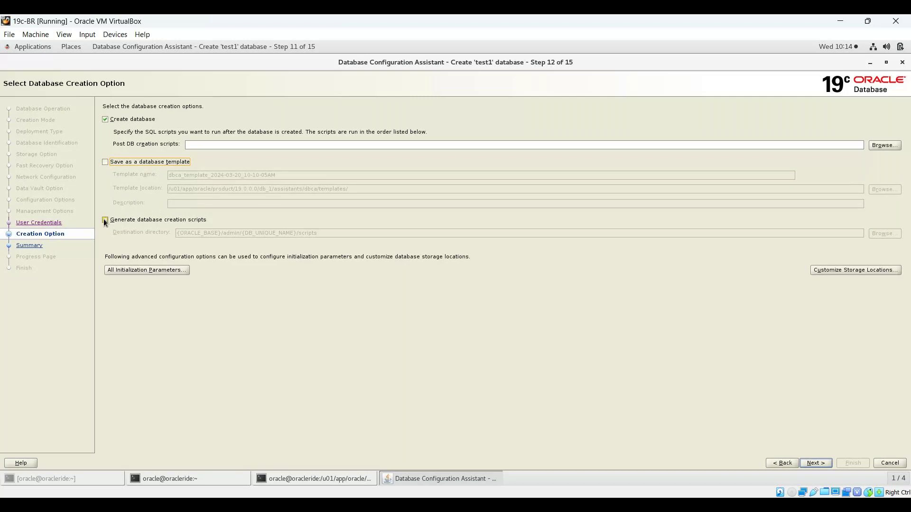
left_click(105, 221)
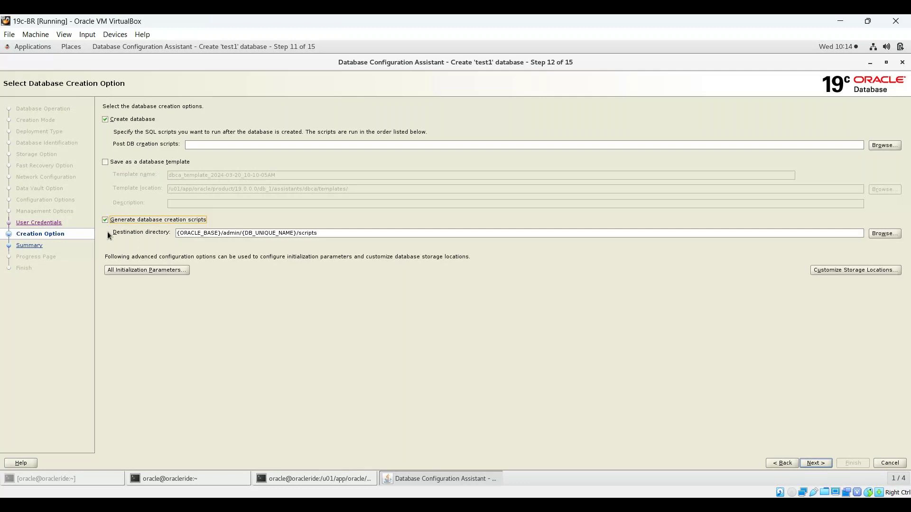
key("space")
Examine the basic and advanced initialization parameters, including the db_name description, and close the list without changes.
left_click(143, 270)
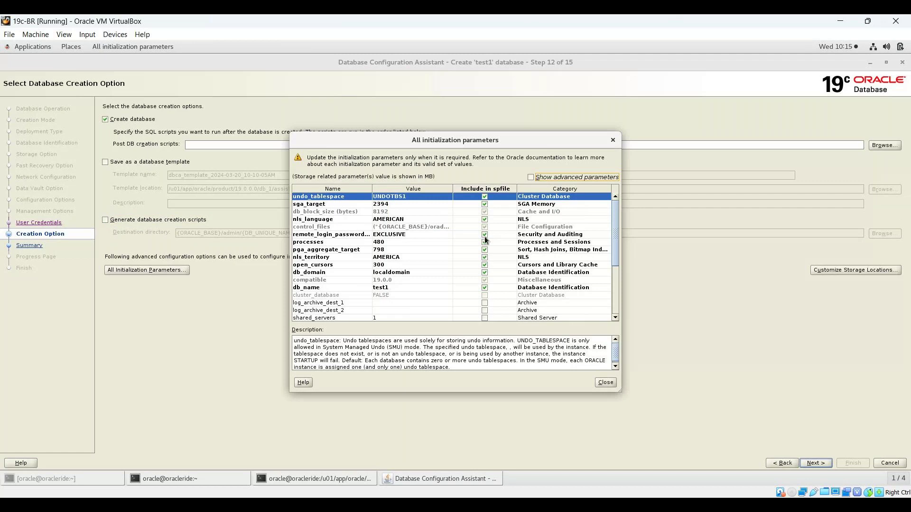
scroll(484, 240, "down", 3)
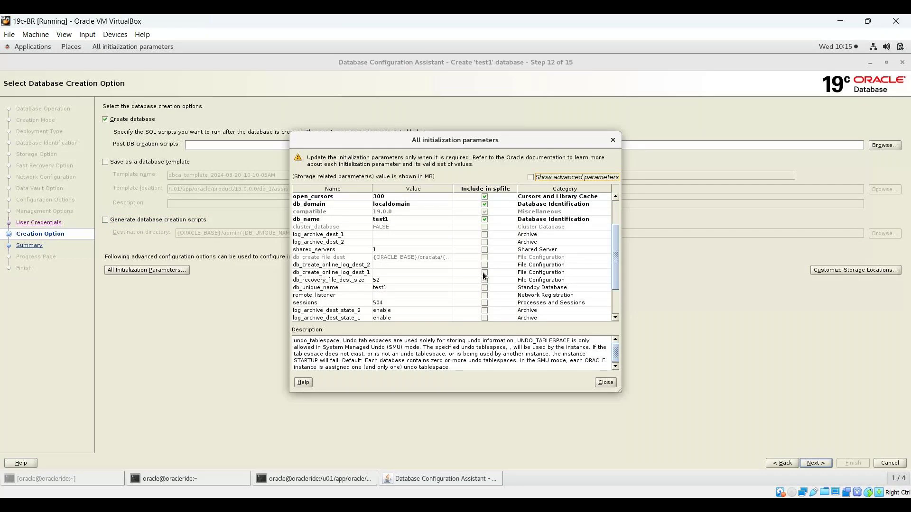
scroll(482, 272, "up", 3)
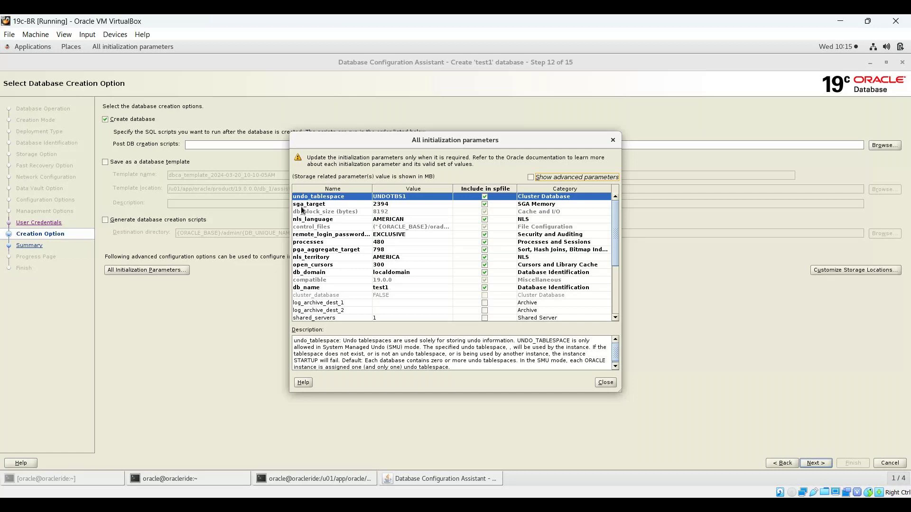
left_click(311, 288)
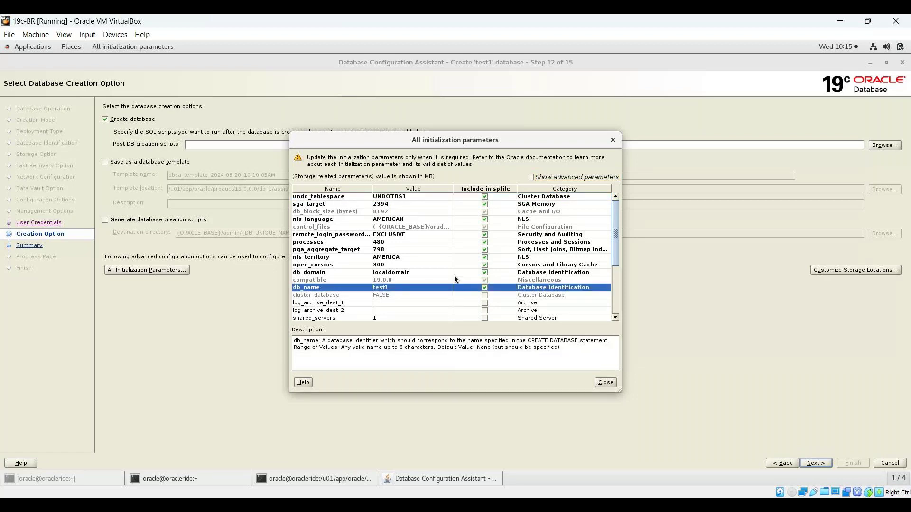
left_click(532, 177)
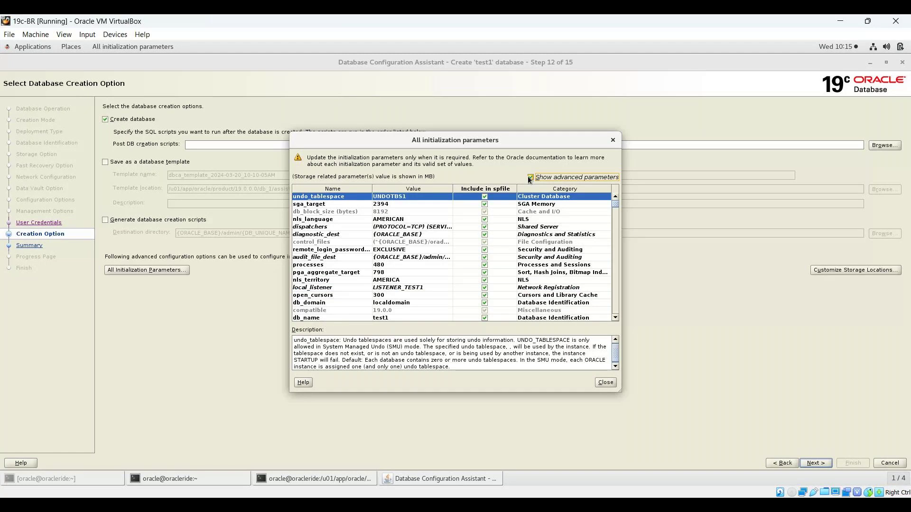
left_click_drag(616, 205, 608, 292)
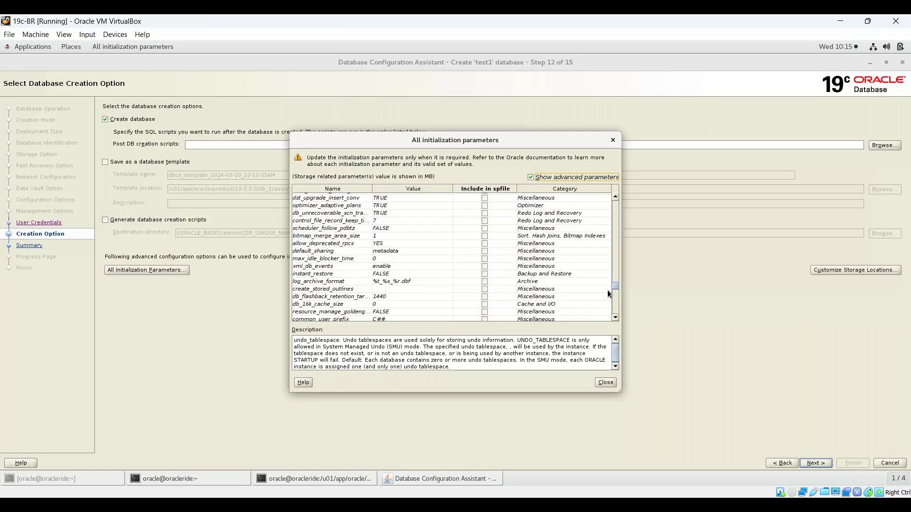
left_click(531, 177)
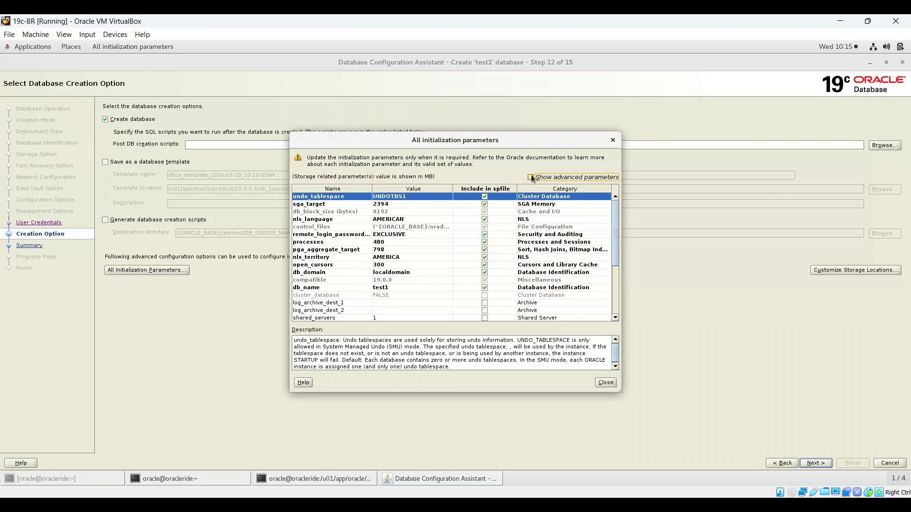
left_click(604, 382)
Examine the custom storage settings for control files, their options, datafiles and redo log groups, and close them without changes.
left_click(836, 270)
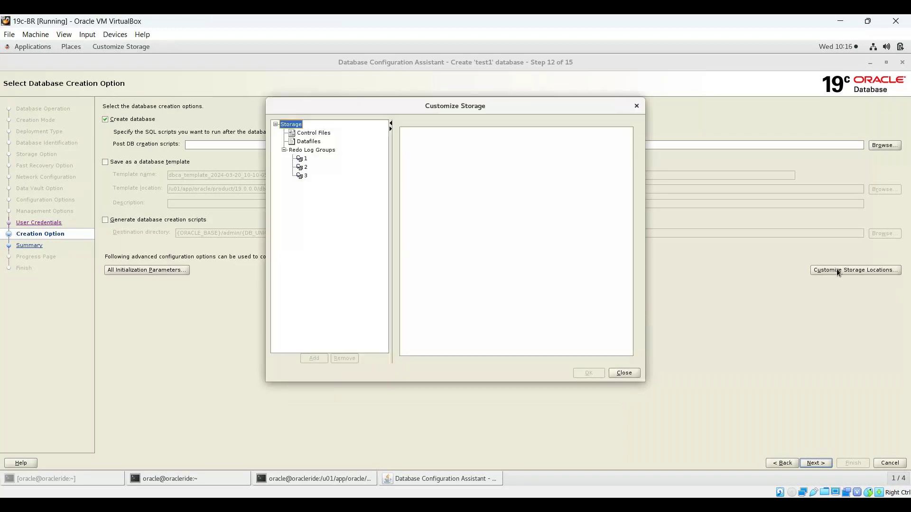
left_click(313, 133)
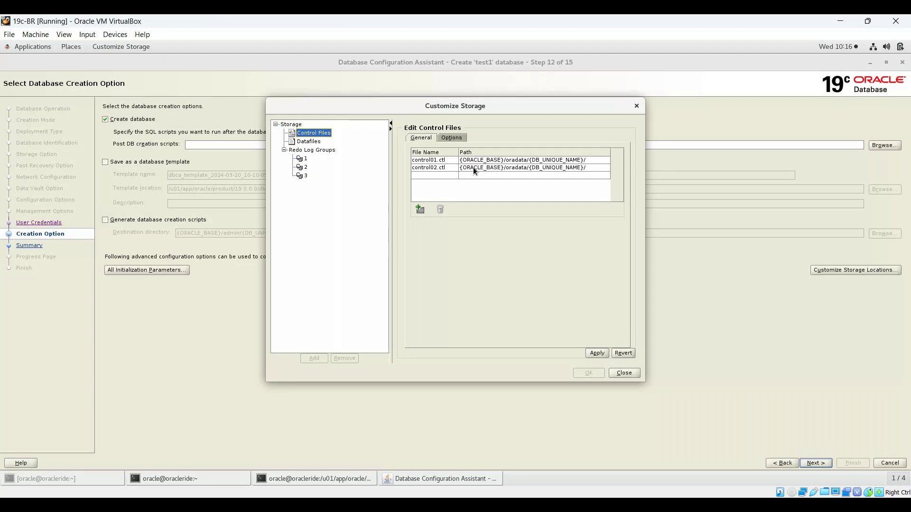
left_click(451, 138)
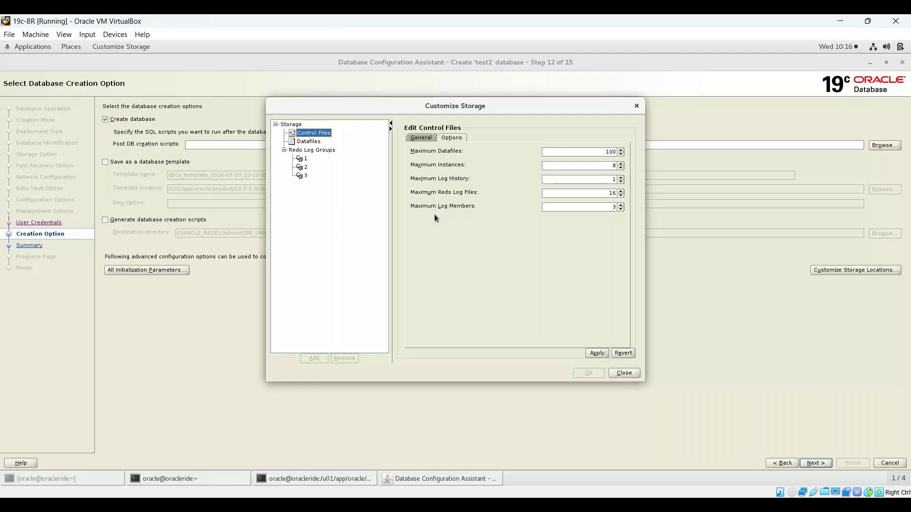
left_click(418, 138)
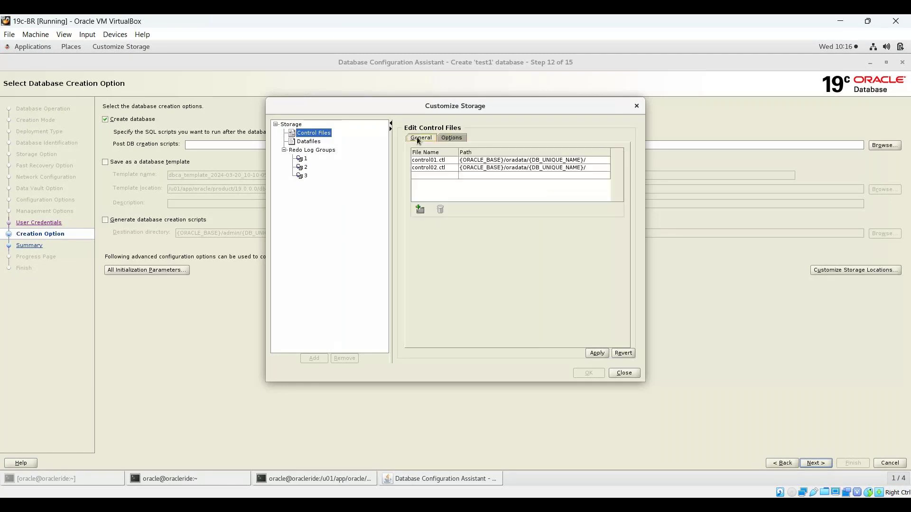
left_click(308, 142)
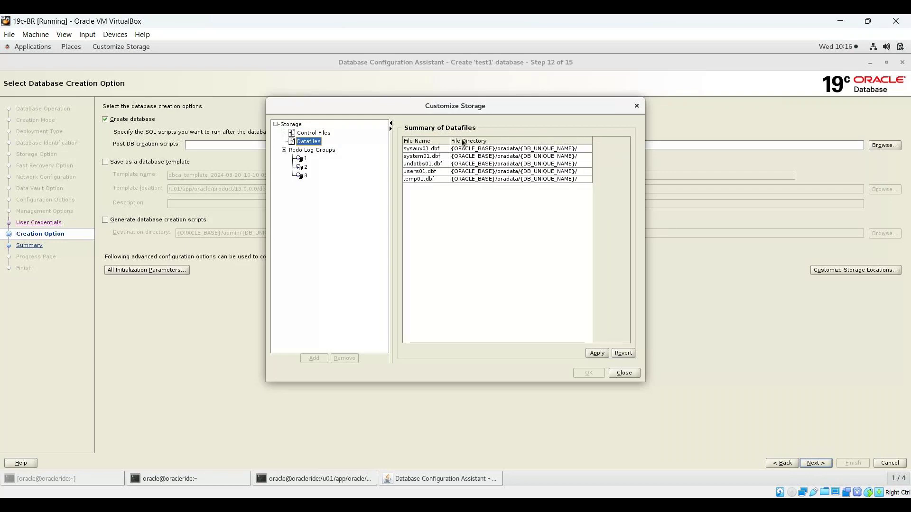
left_click(305, 160)
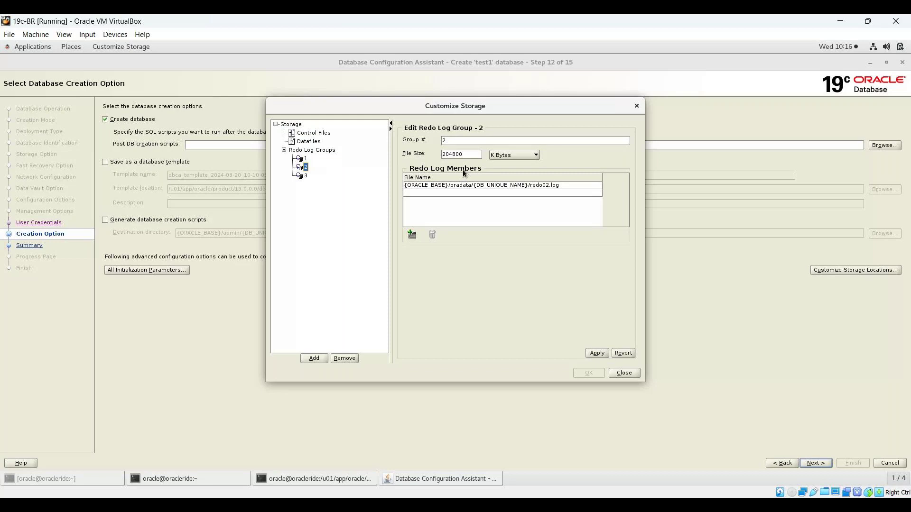
key("Down")
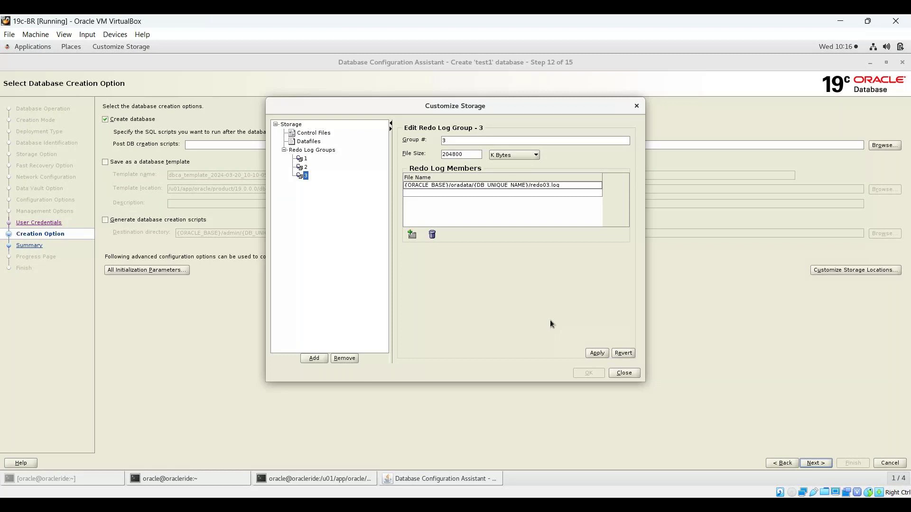
left_click(624, 372)
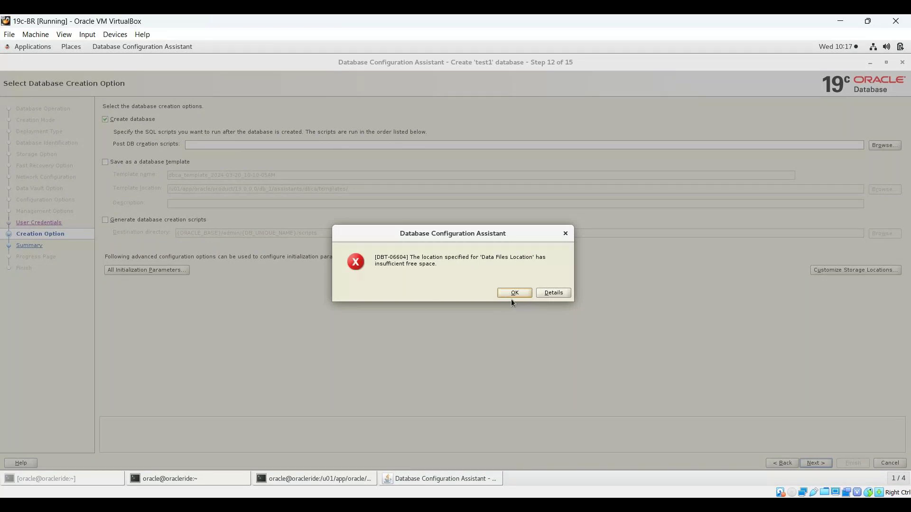
Examine the details of the data files location error and check filesystem usage with df -h in a new terminal.
left_click(553, 293)
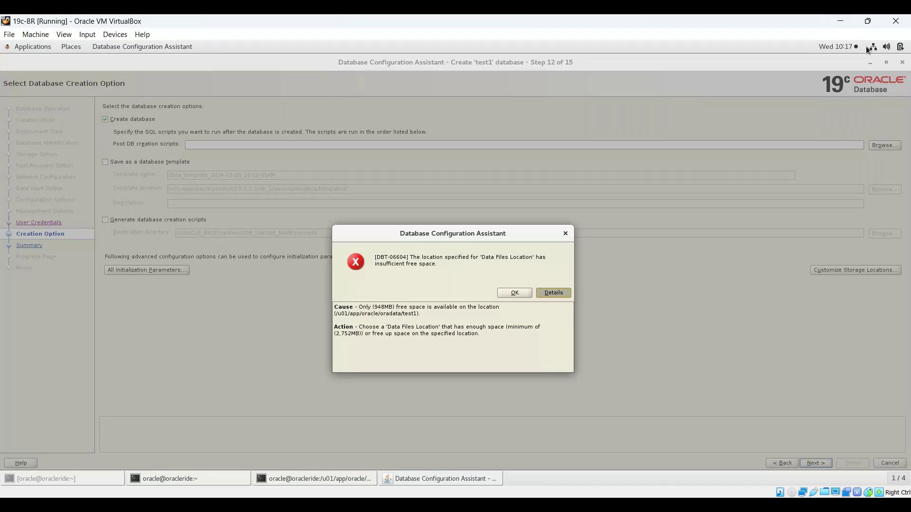
left_click(870, 63)
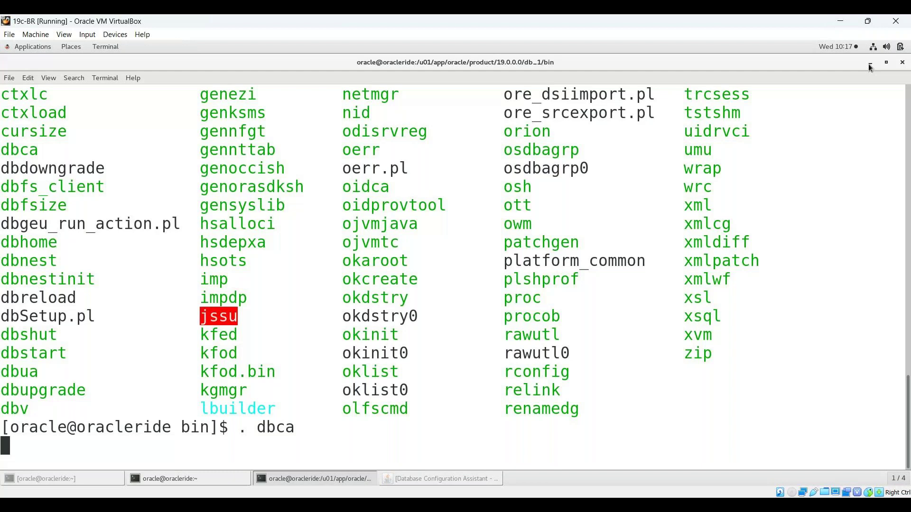
left_click(870, 65)
right_click(317, 195)
left_click(372, 286)
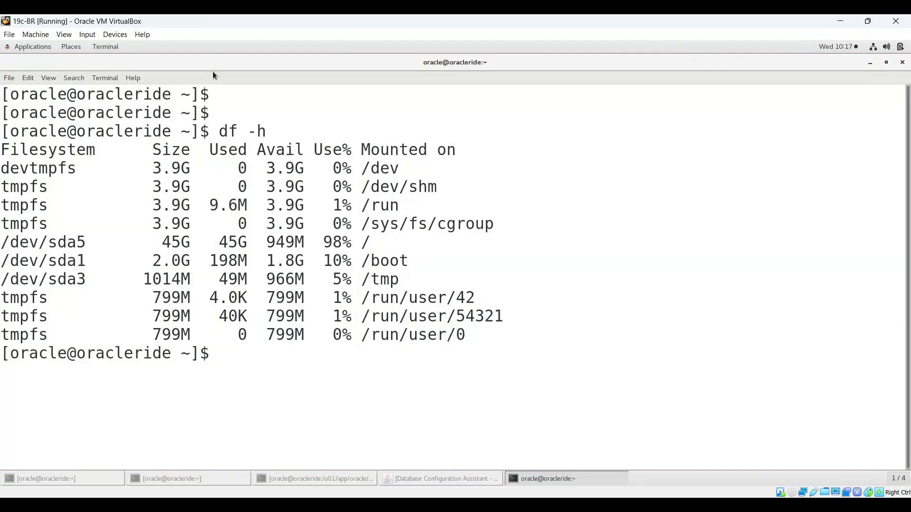
left_click_drag(152, 242, 449, 243)
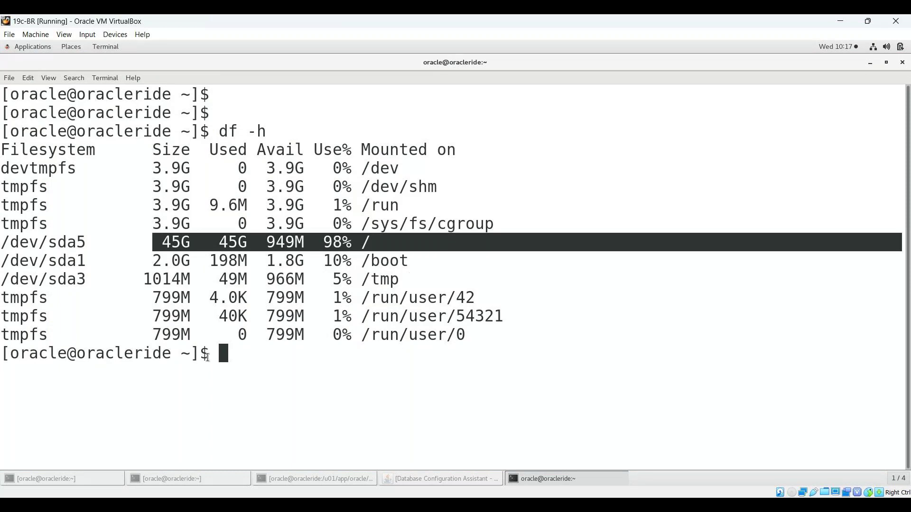
Change to the /u01/app/oracle/backup/ directory and list its files.
left_click(207, 356)
type("cd /")
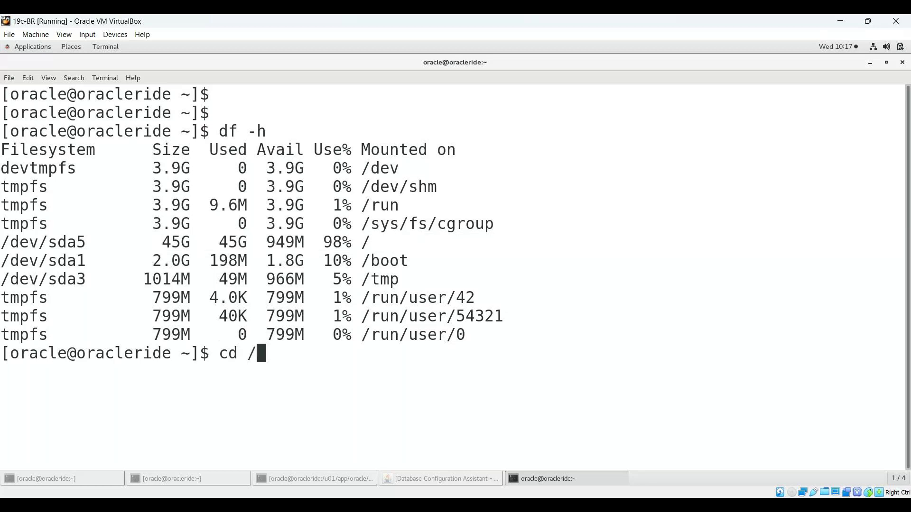
type("u01/app/ora")
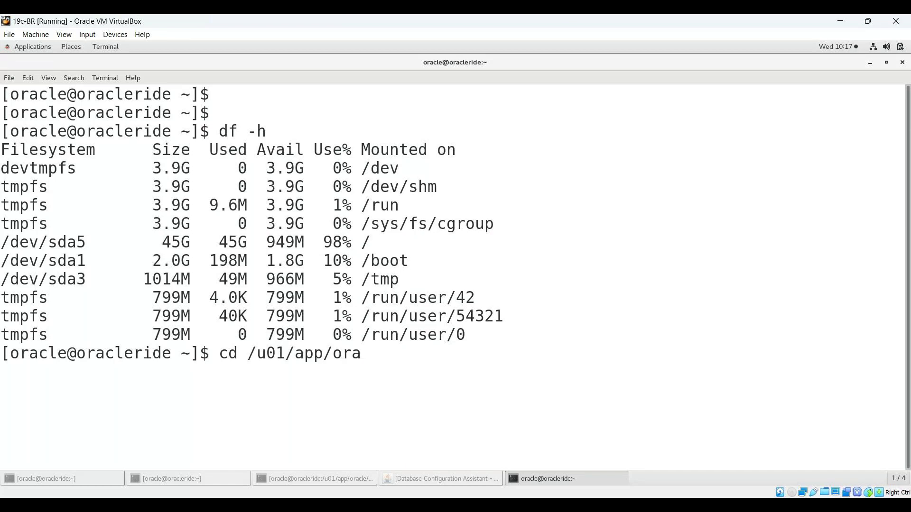
type("cle/backup/")
key("Return")
type("ls")
key("Return")
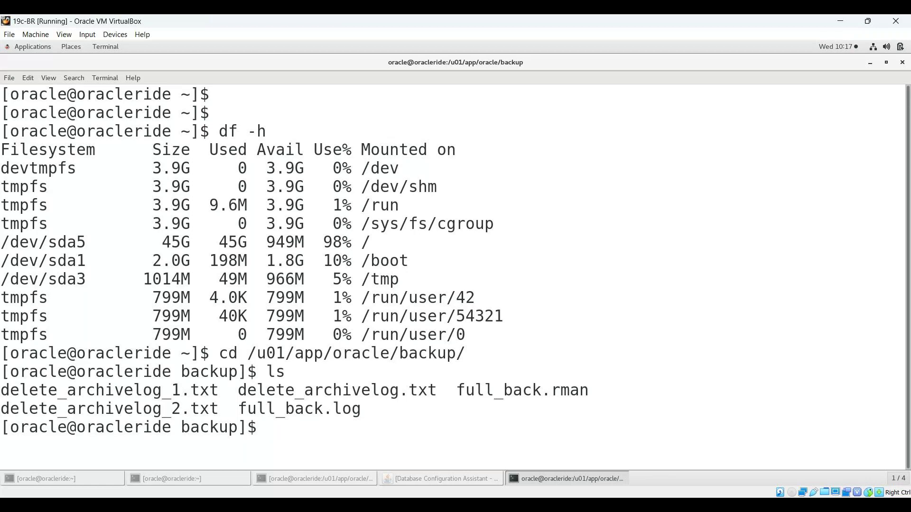
Remove all files from the backup directory and check filesystem usage with df -h.
type("rm *")
key("Return")
key("Return")
type("df ")
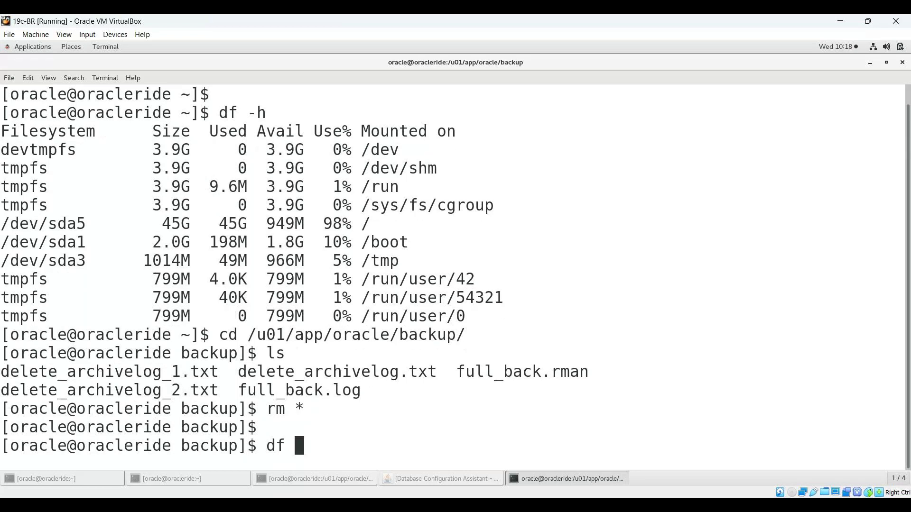
type("-h")
key("Return")
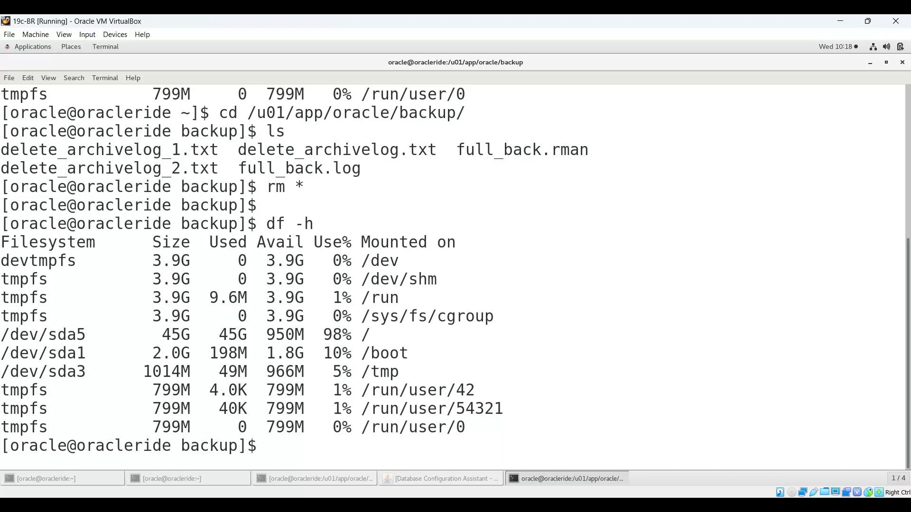
Move up to the oracle directory, enter oradata/ and list its database directories.
type("cd ..")
key("Return")
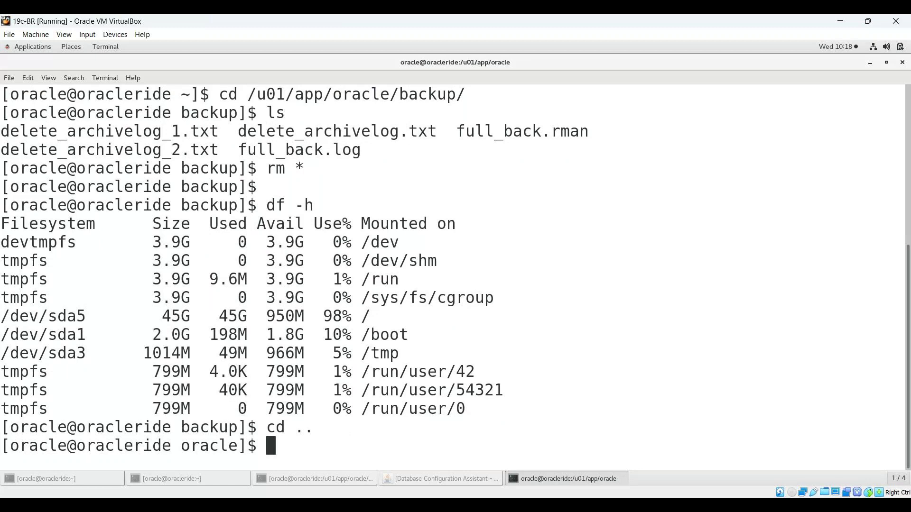
type("cd oradata/")
key("Return")
type("ls")
key("Return")
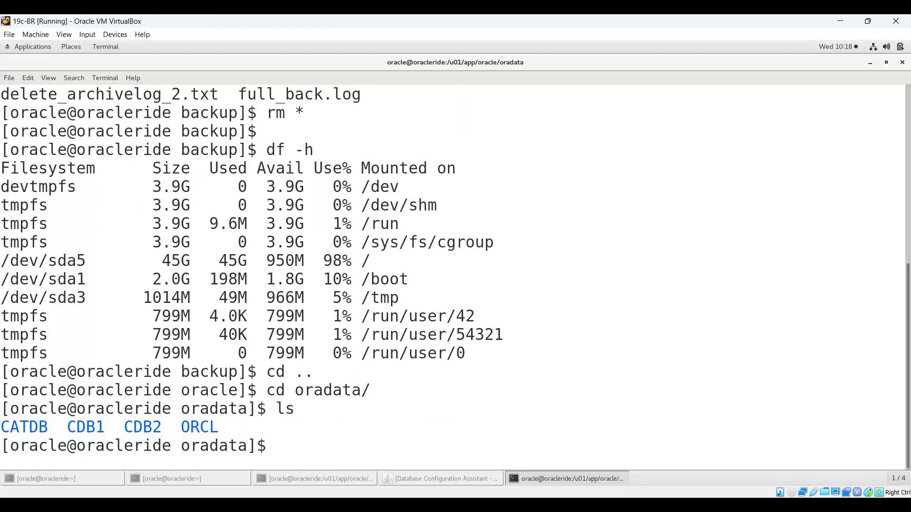
Delete the ORCL directory and its contents from oradata with rm -rf.
type("rm -")
key("BackSpace")
type("rf ORCL/")
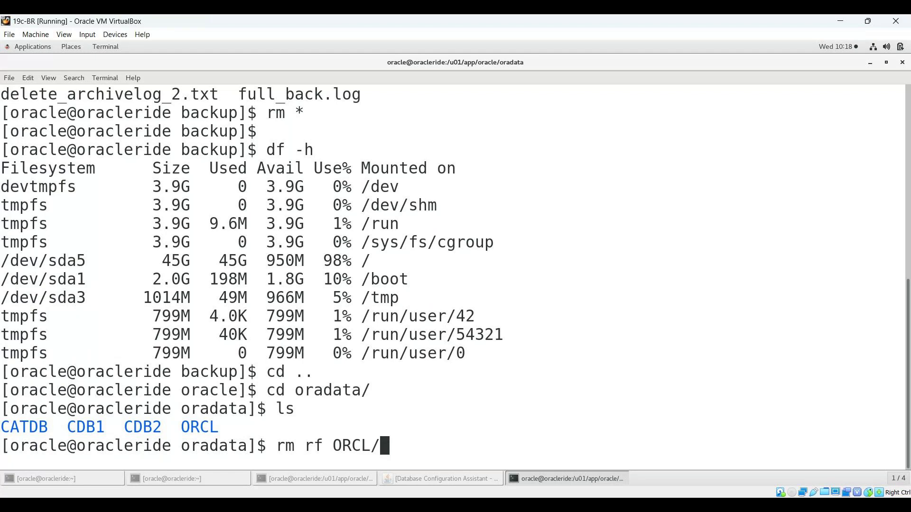
key("Return")
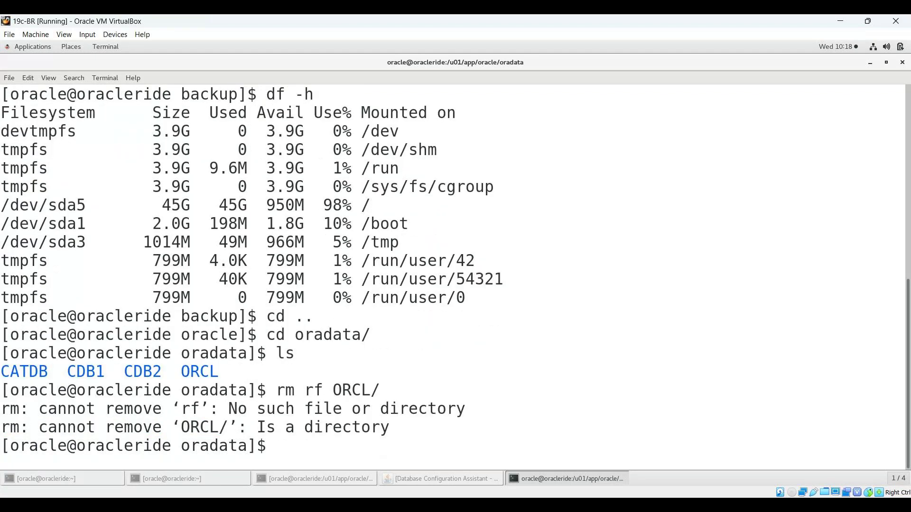
key("Up")
key("Left")
key("Left")
key("Left")
key("Left")
key("Left")
key("Left")
key("Left")
key("Left")
type("-")
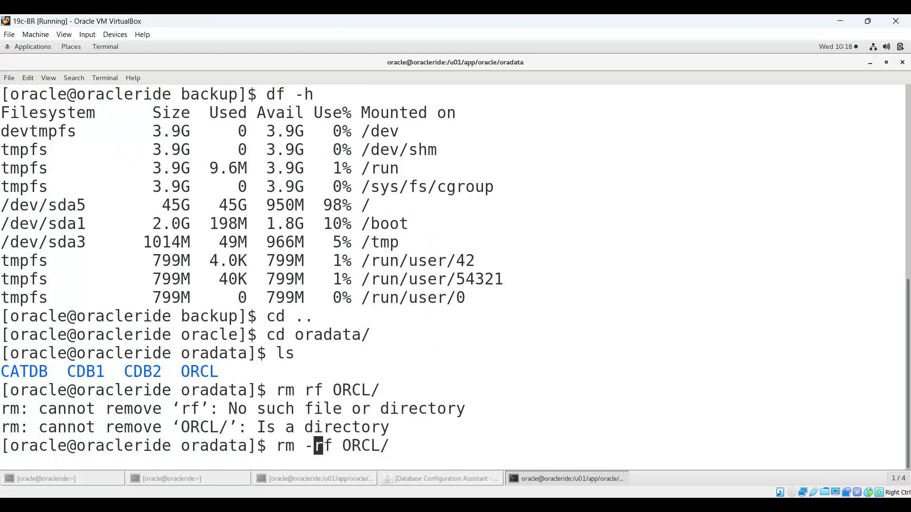
key("Return")
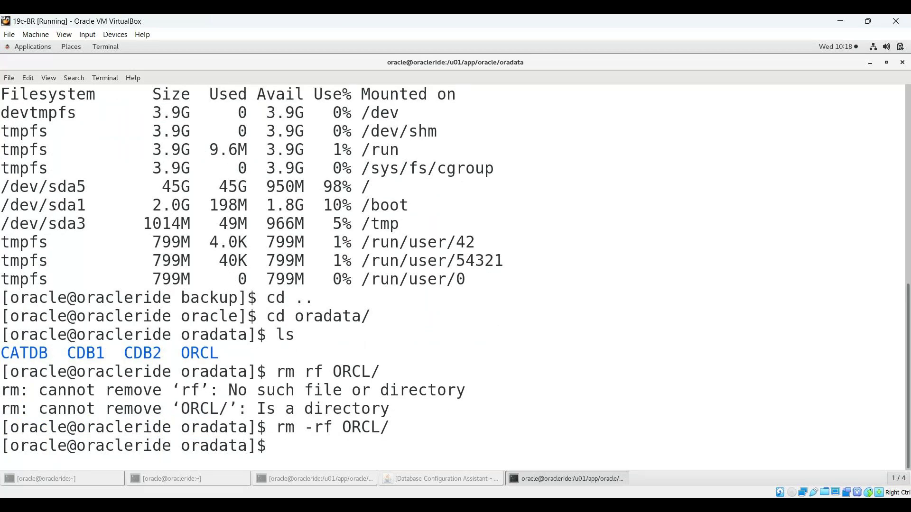
List oradata and check filesystem usage with df -h, and bring Database Configuration Assistant forward to the creation options.
type("ls")
key("Return")
type("df")
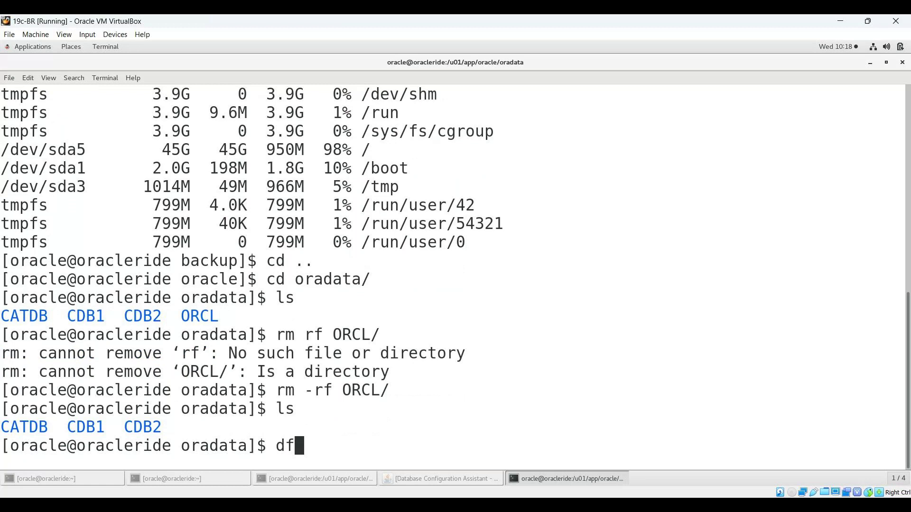
type(" -h")
key("Return")
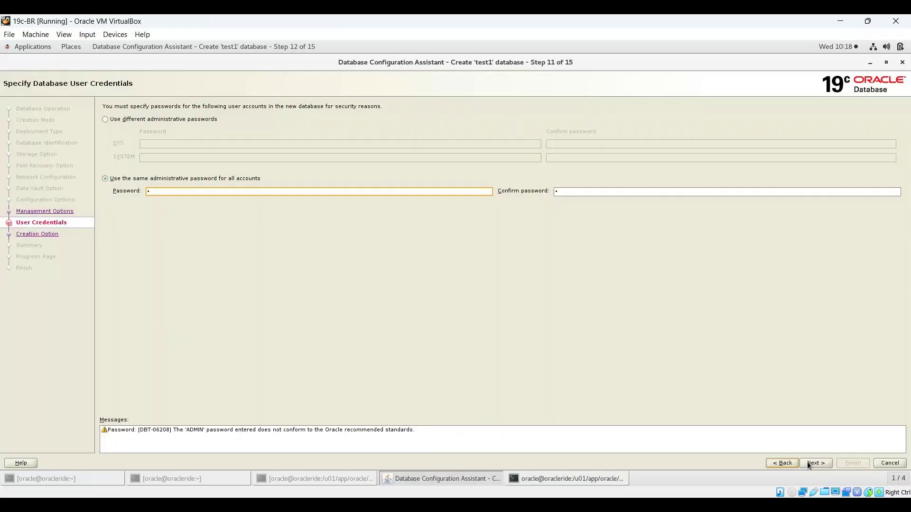
left_click(815, 462)
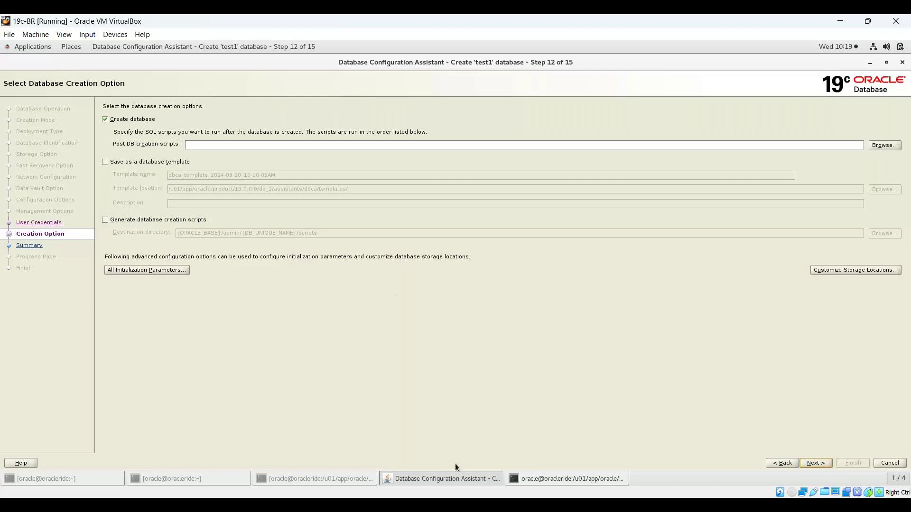
Return to the oradata terminal, delete the CDB2 directory with rm -rf, and check filesystem usage with df -h.
left_click(345, 478)
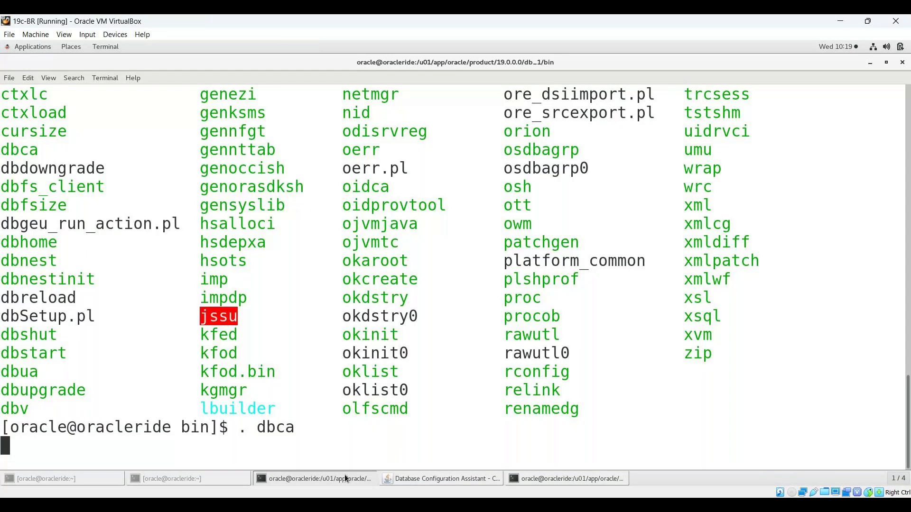
left_click(532, 479)
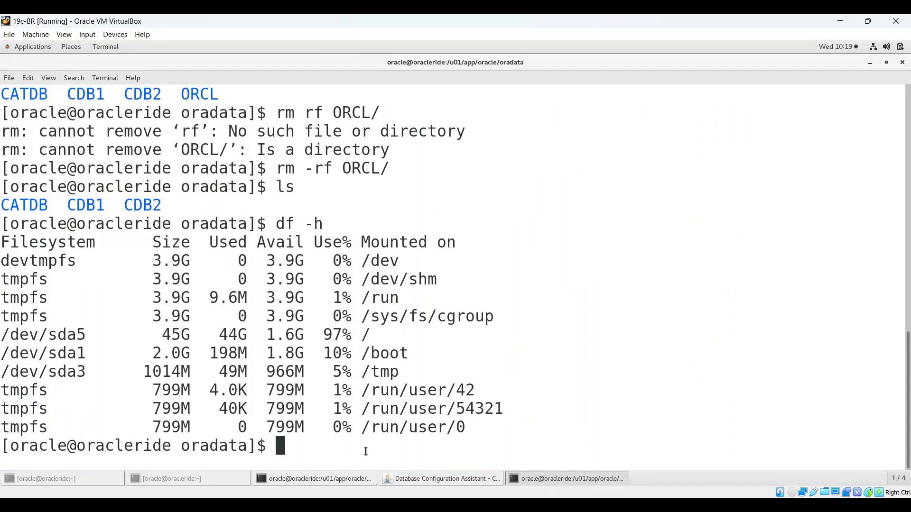
type("rm -rf CDB2")
key("Return")
type("df -h")
key("Return")
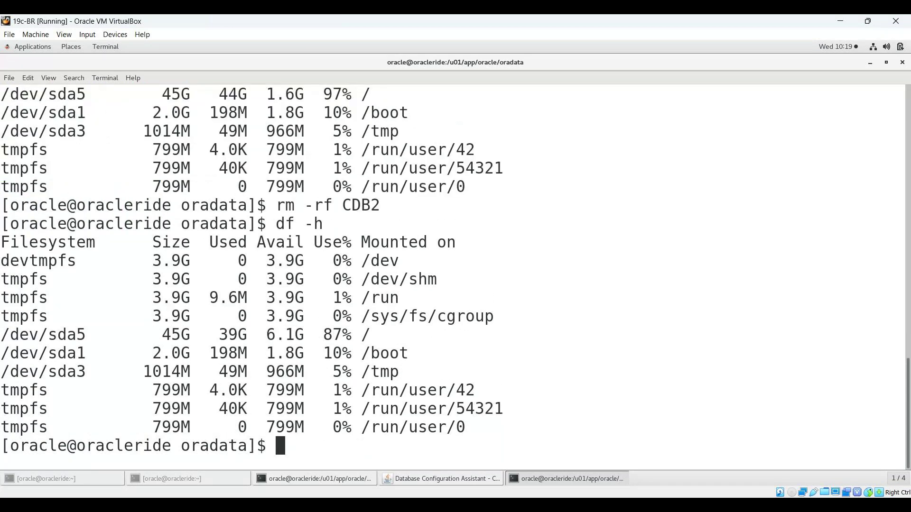
Switch to Database Configuration Assistant, continue to the summary, and examine the test1 configuration down to the redo log groups.
key("alt+Tab")
left_click(816, 462)
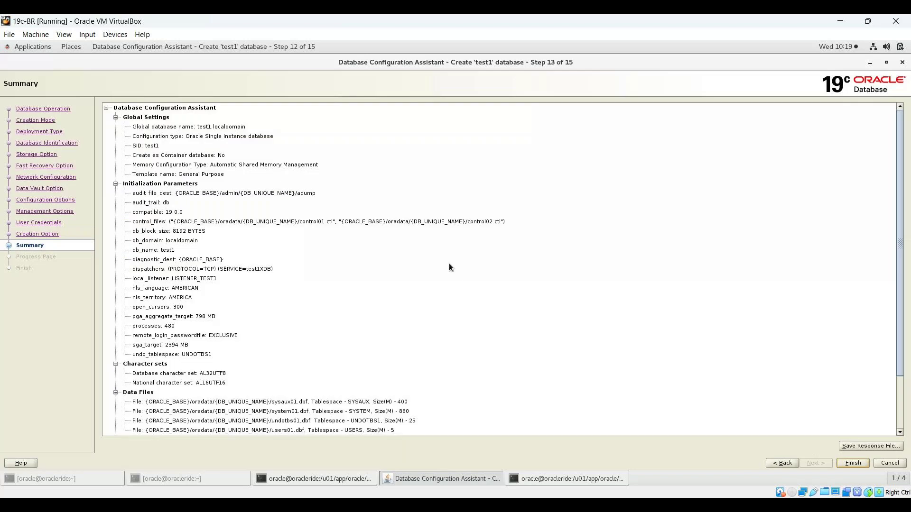
scroll(449, 267, "down", 2)
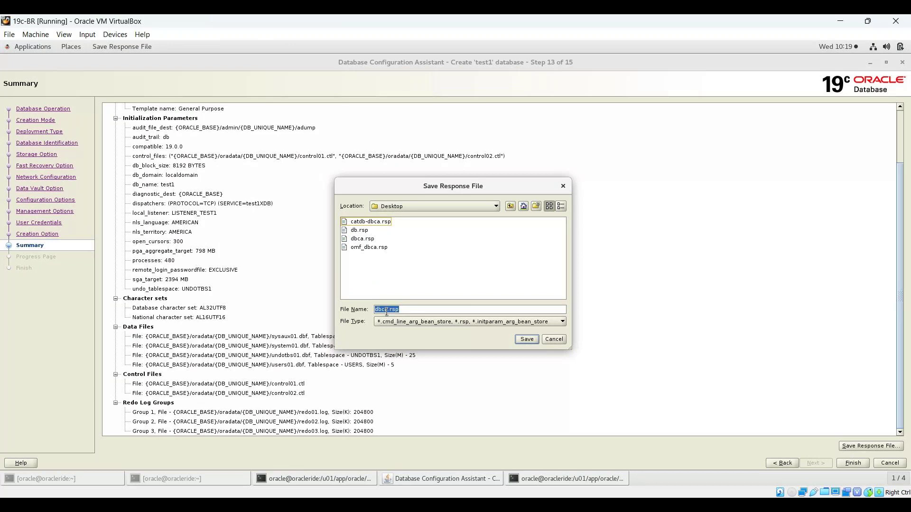
Save the response file on the Desktop, and start creating the test1 database with its progress details requested.
left_click(433, 307)
left_click(526, 339)
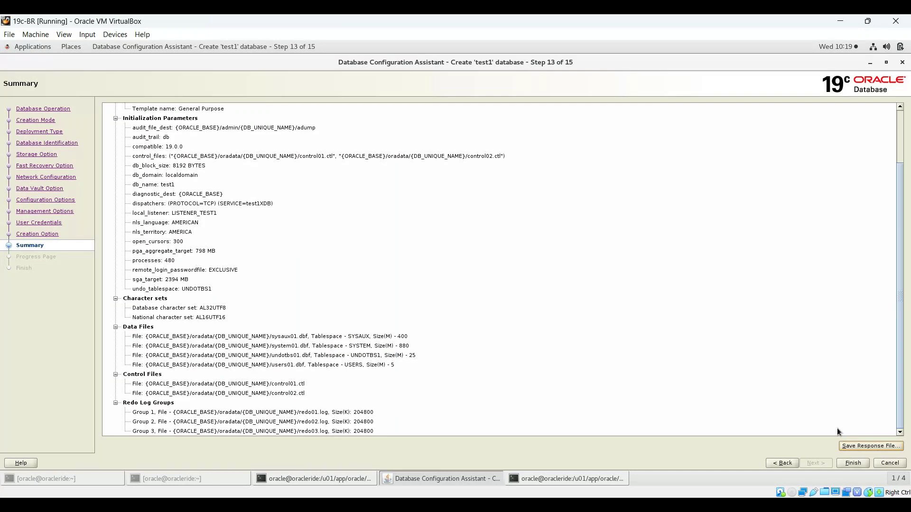
left_click(852, 463)
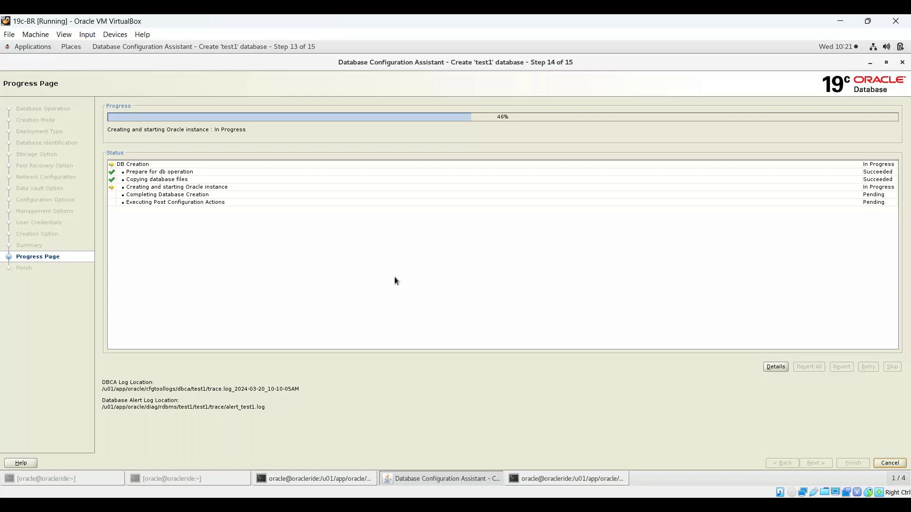
left_click(776, 367)
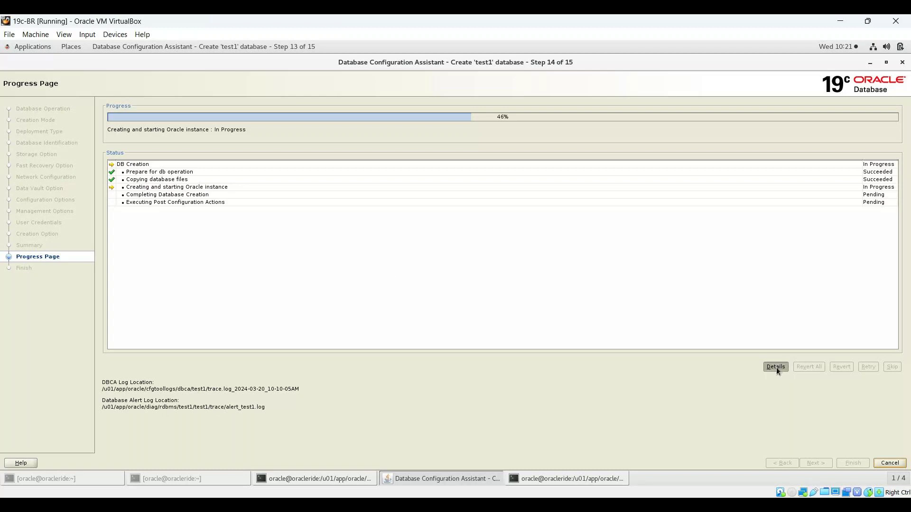
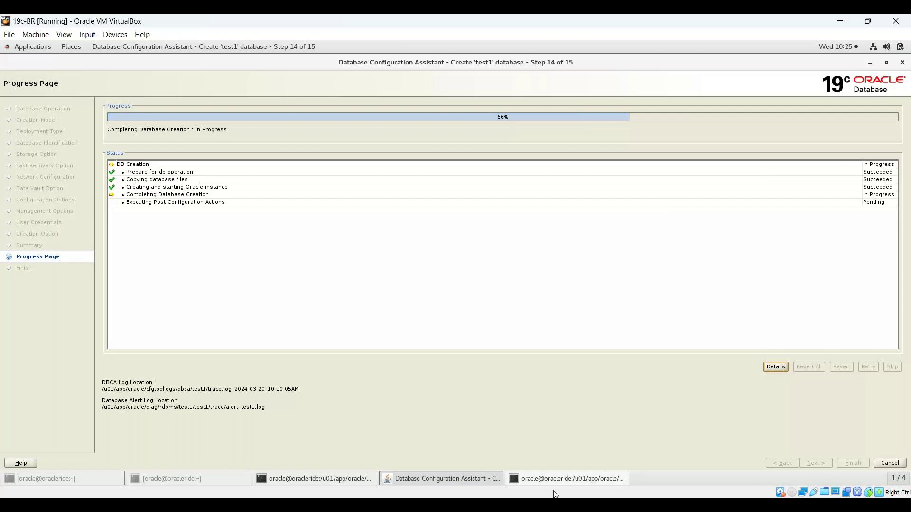
Unlock the HR account in test1's Password Management, enter and confirm its new password, and close Database Configuration Assistant.
key("alt+Tab")
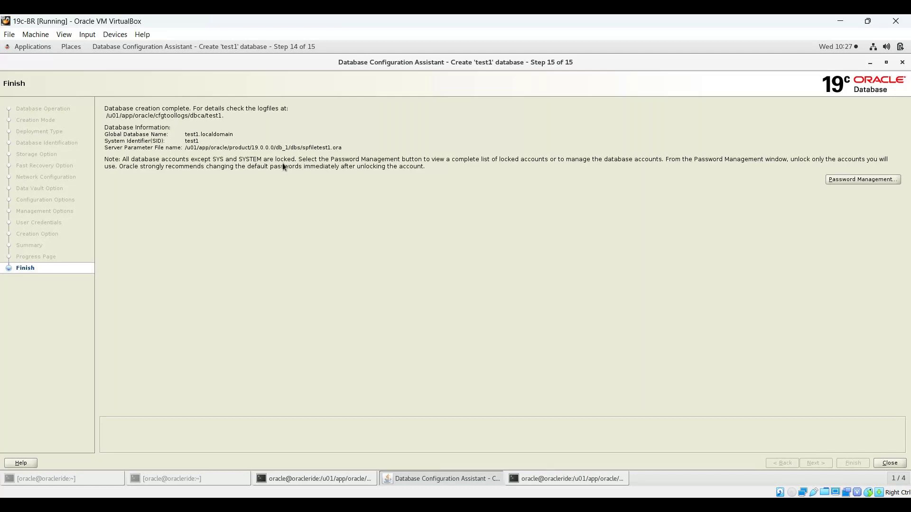
left_click(871, 180)
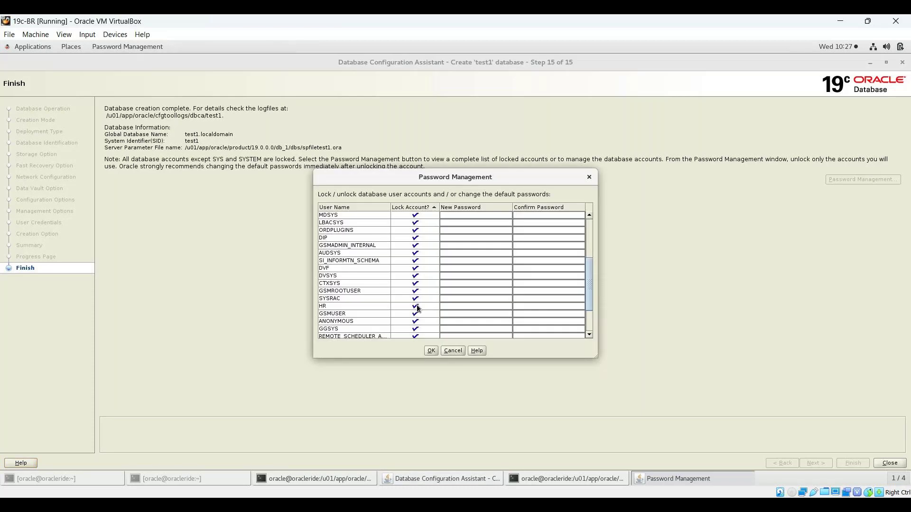
left_click(416, 307)
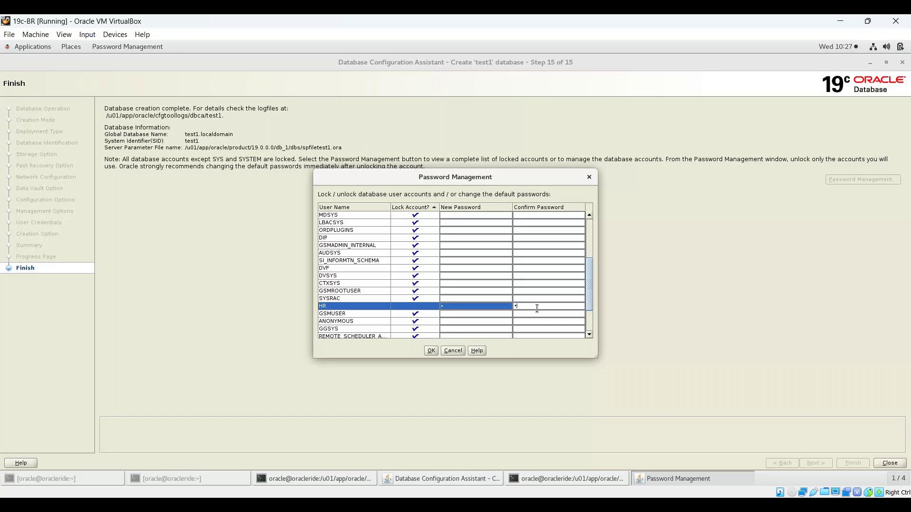
left_click(440, 352)
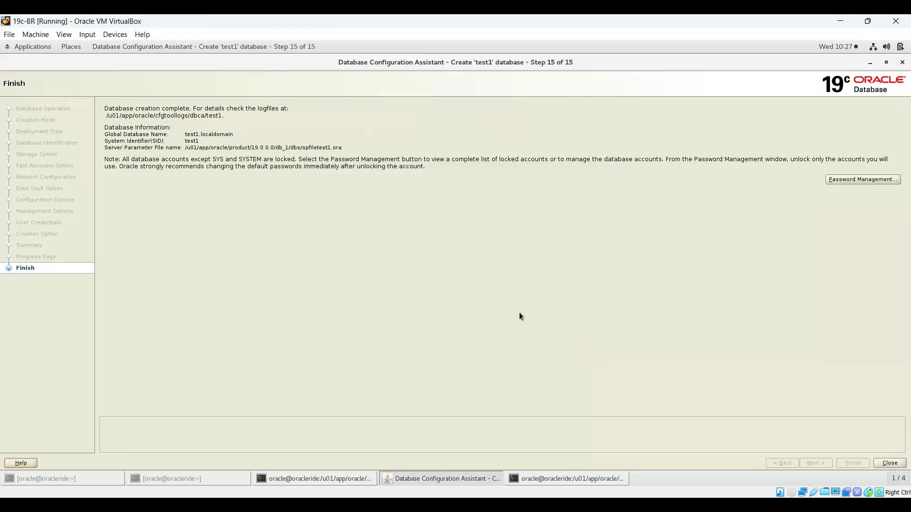
left_click(890, 463)
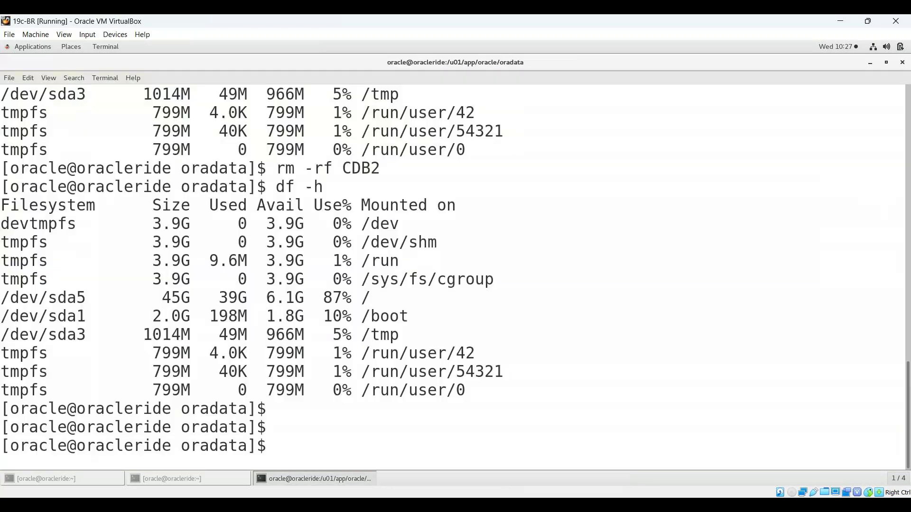
Check the running database instances with ps -ef | grep pmon, and highlight the test1 and orcl processes.
type("ps -ef | grep pmon")
key("Return")
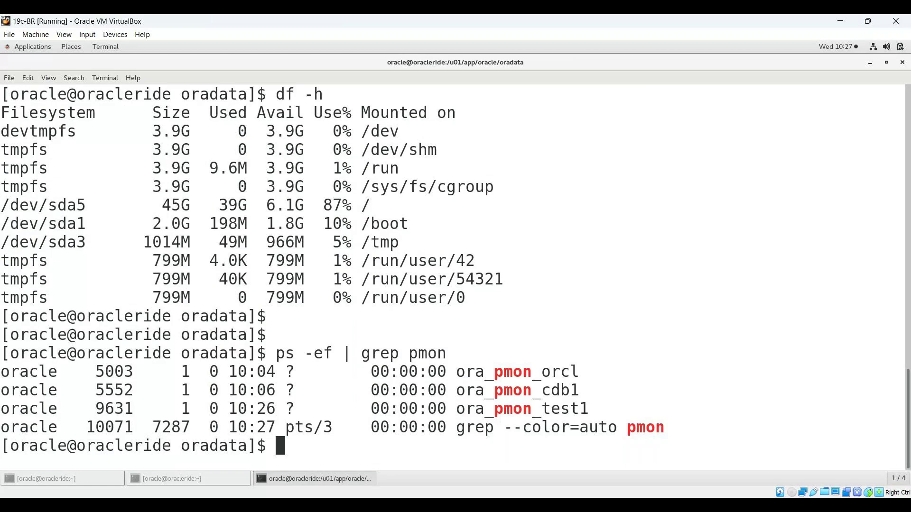
left_click_drag(457, 410, 599, 411)
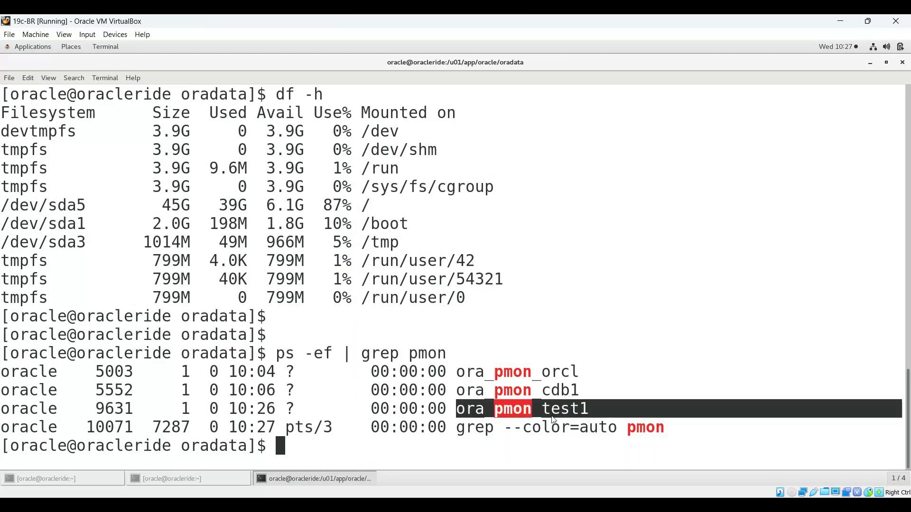
left_click(472, 367)
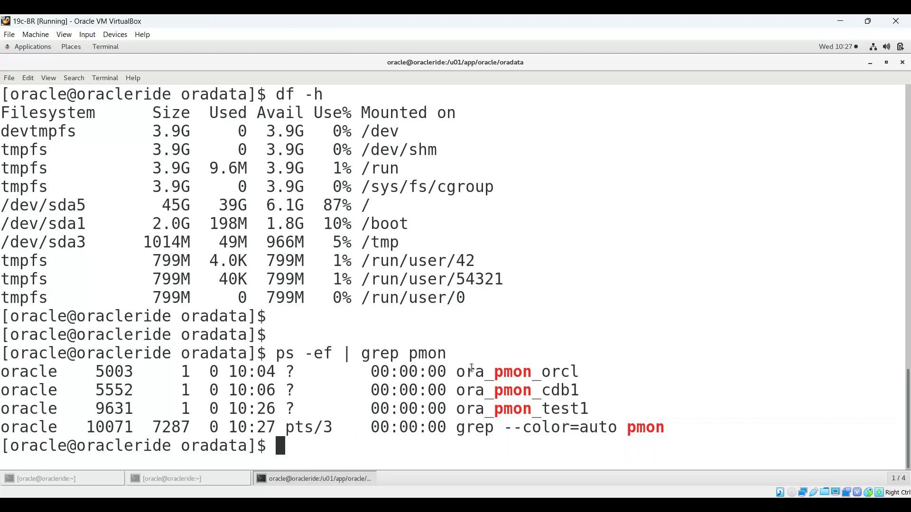
left_click_drag(456, 372, 599, 372)
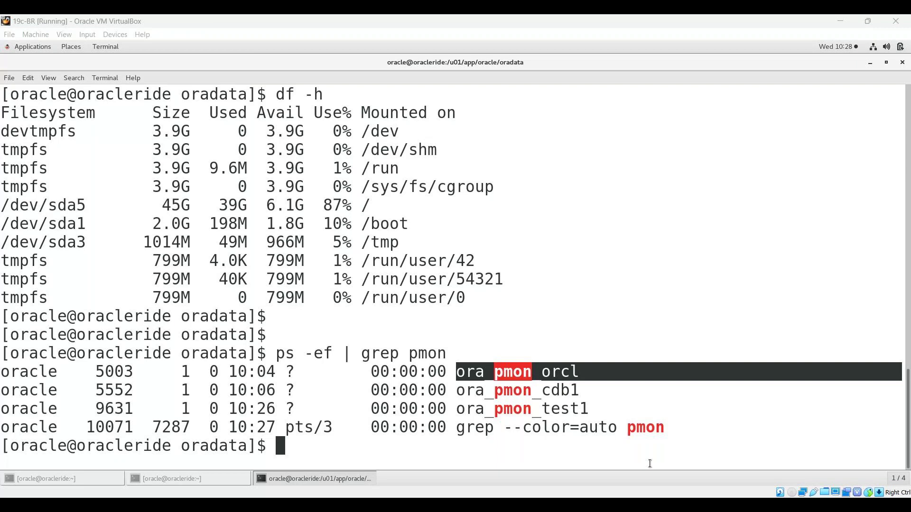
key("Return")
key("Return")
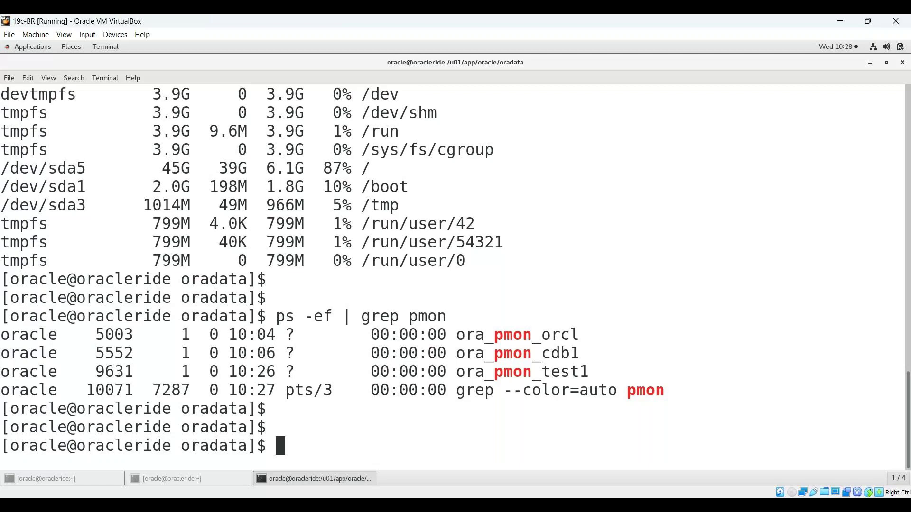
Set the environment with export ORACLE_SID=test1, and connect using sqlplus / as sysdba.
type("export ORA")
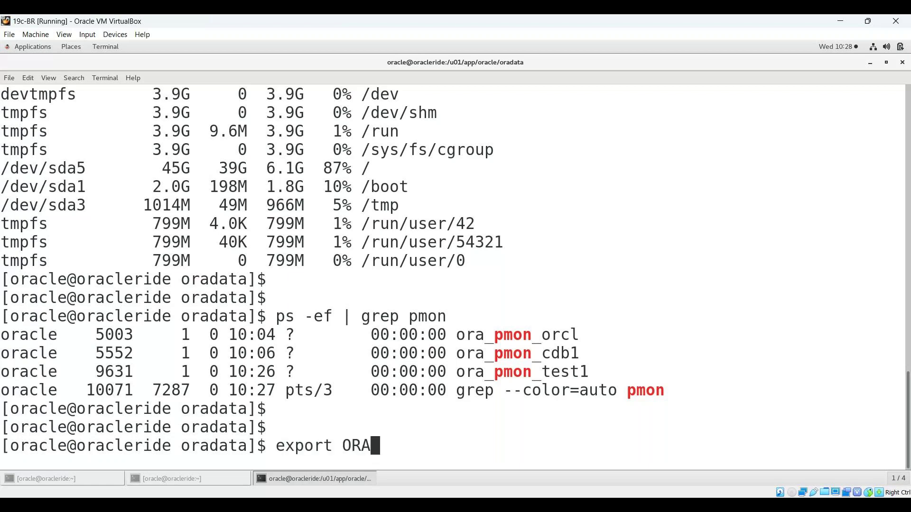
type("CLE_S")
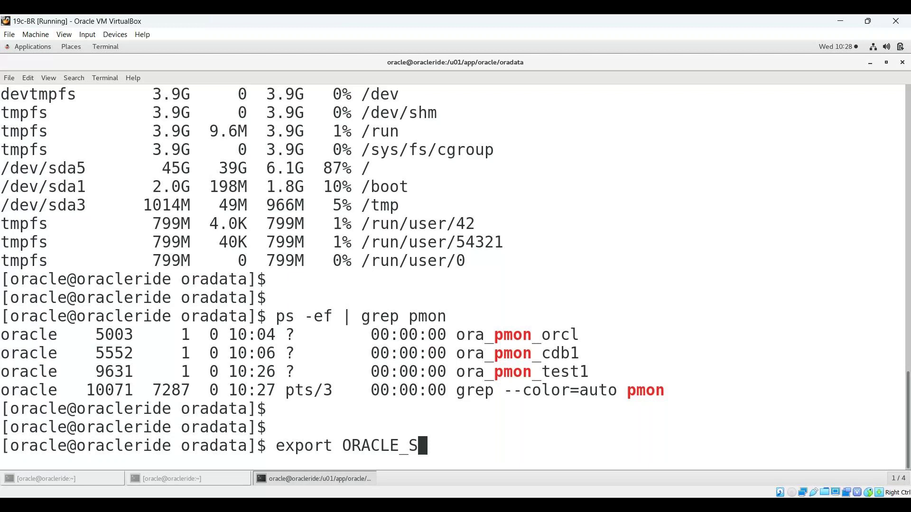
type("ID=test1")
key("Return")
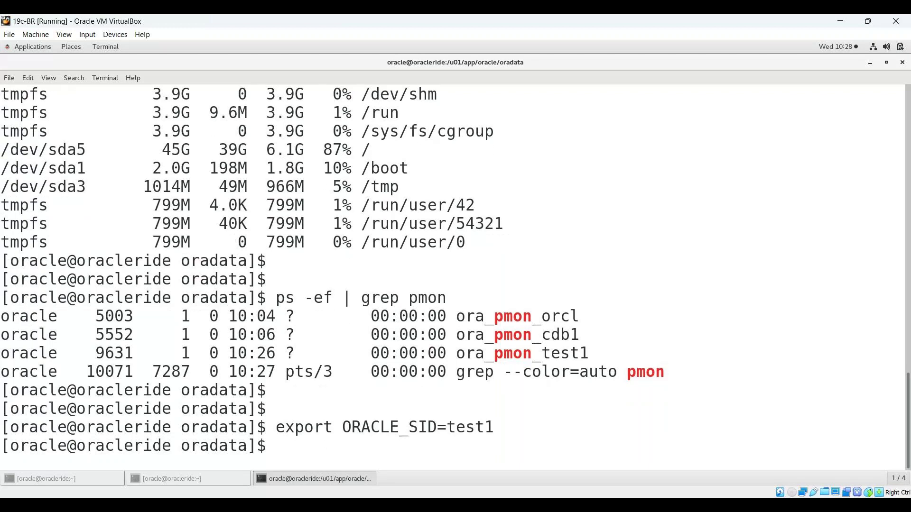
type("sqlplus / as s")
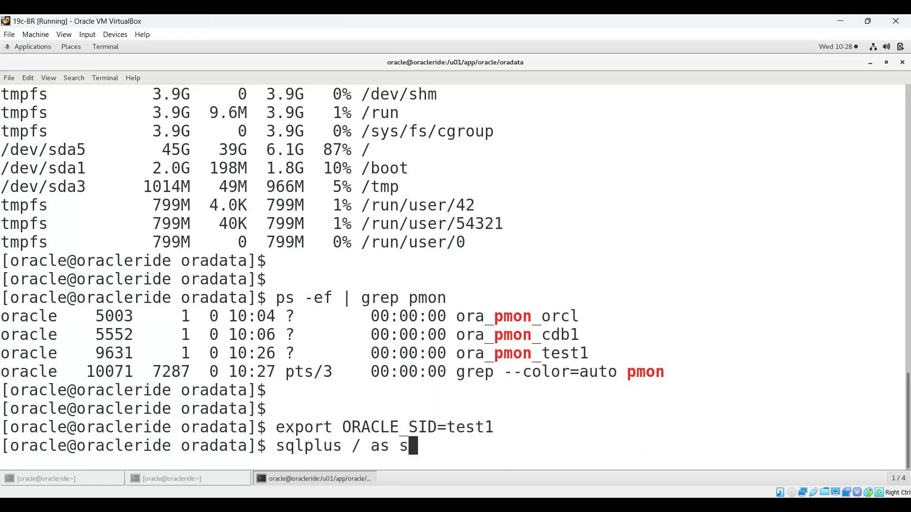
type("ysdba")
key("Return")
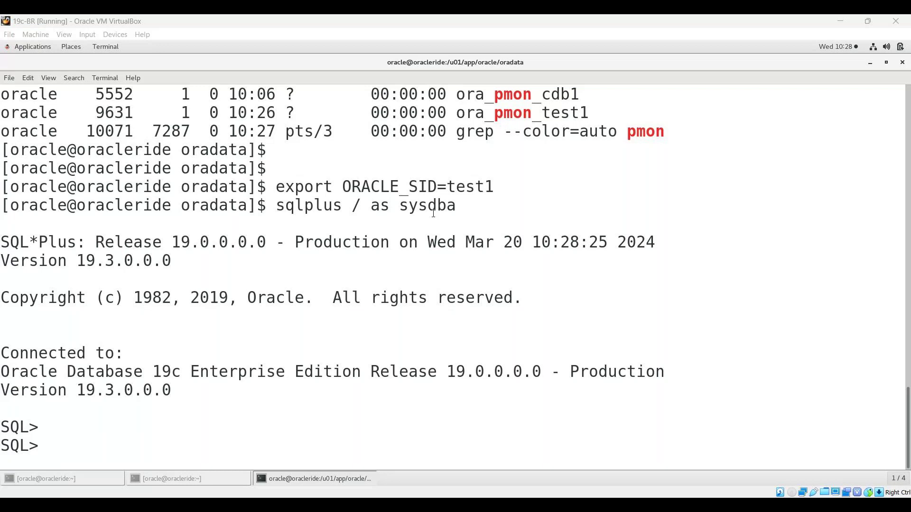
Query name, cdb and con_id from v$database, and name and con_id from v$containers ordered by con_id.
type("select name, cdb, con_id from v$database")
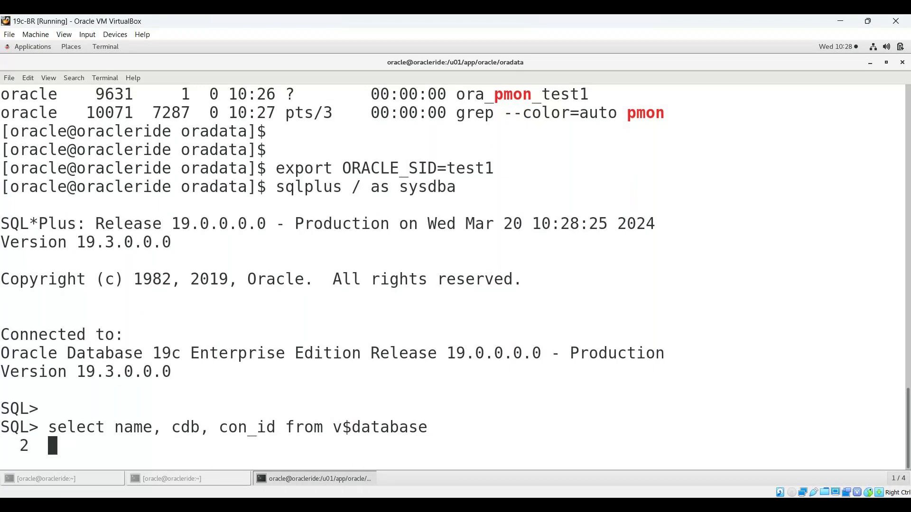
type(";")
key("Return")
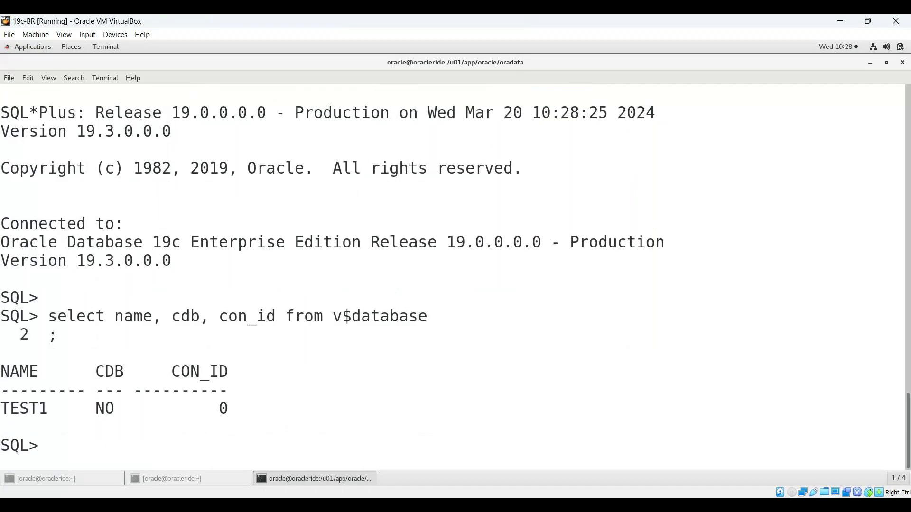
key("alt+Tab")
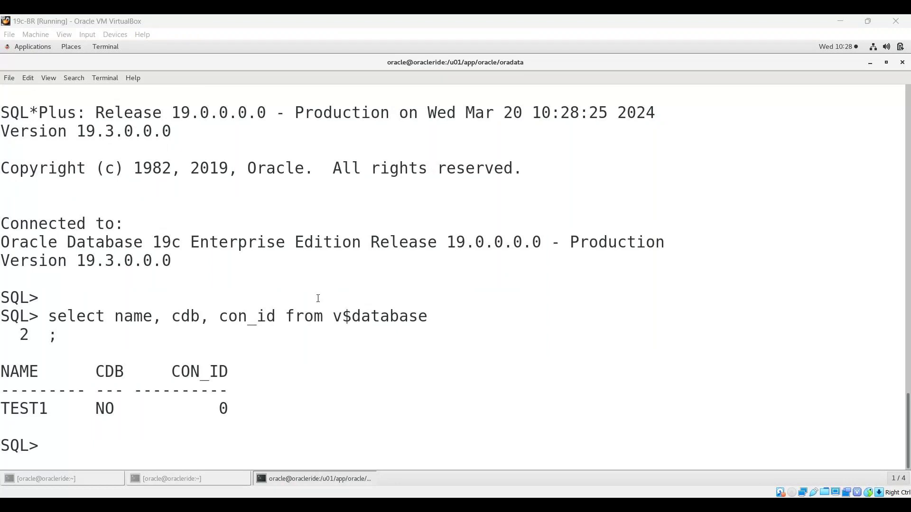
left_click(339, 410)
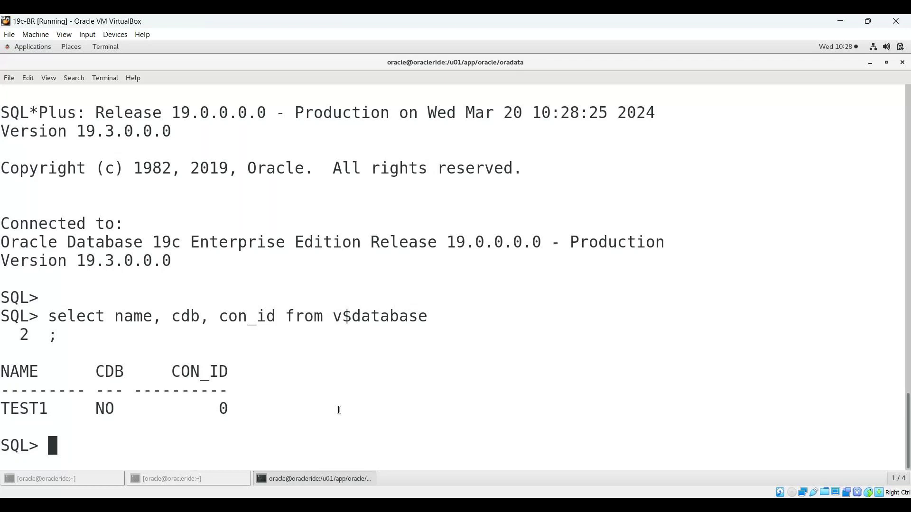
type("select name, con_id from v$containers order by con_id ;")
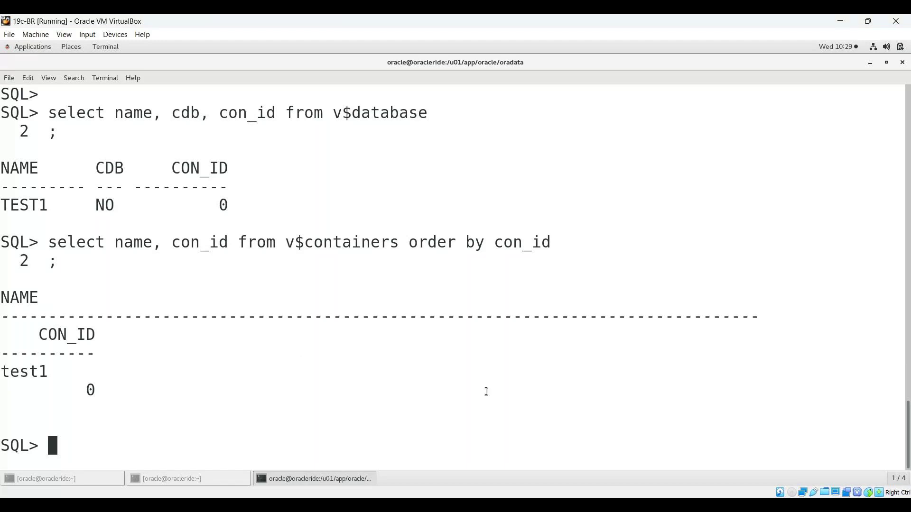
Check the archiving configuration of test1 with archive log list, and highlight the archive destination path.
type("archive log li")
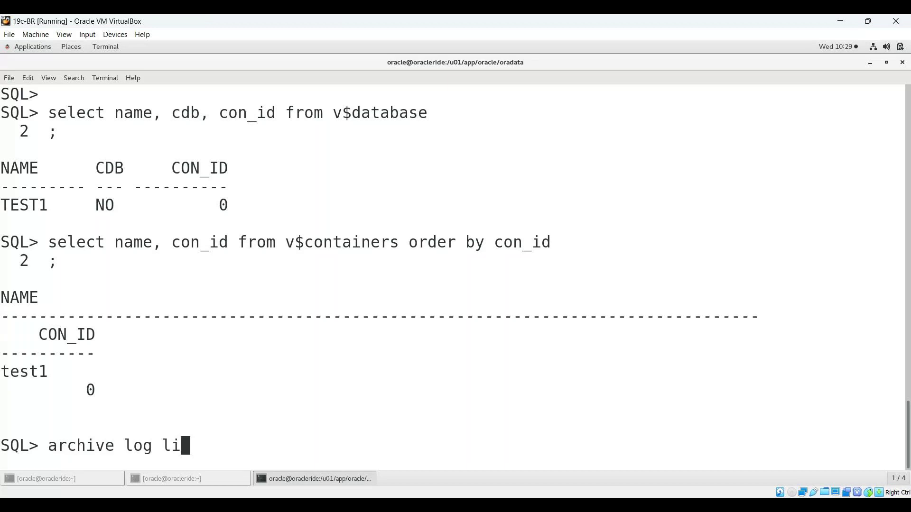
type("st")
key("Return")
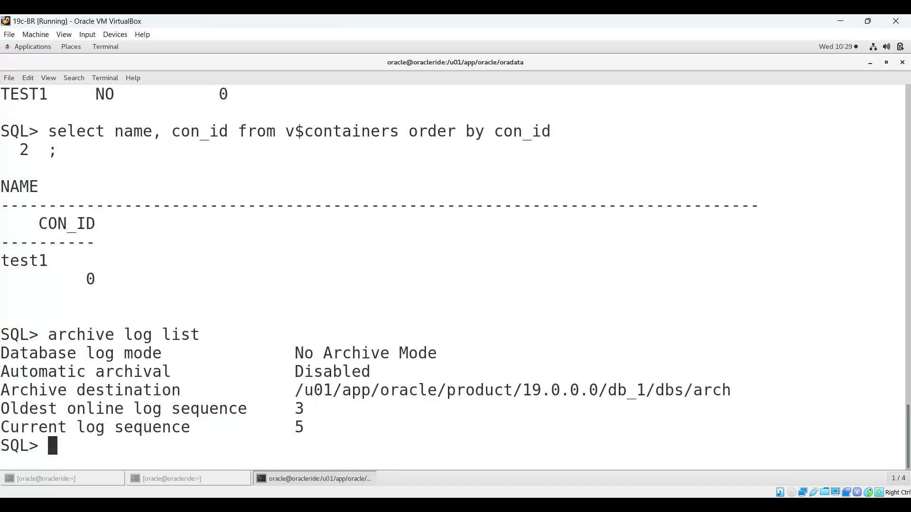
key("Return")
key("Return")
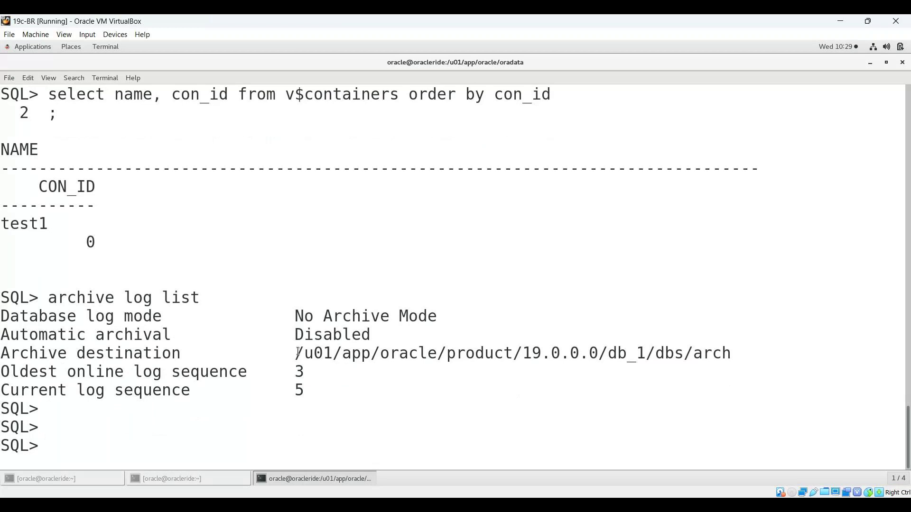
left_click_drag(297, 353, 758, 354)
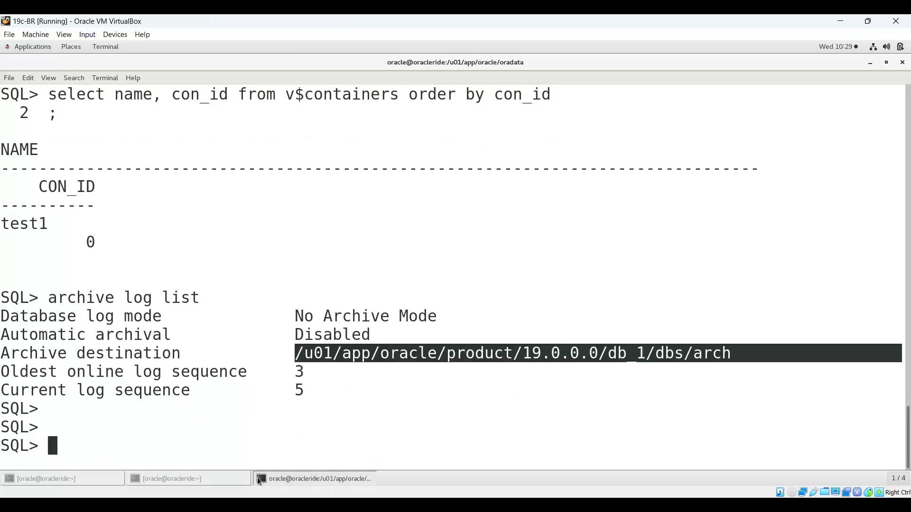
Open a new terminal from the desktop, go to the dbs directory under $ORACLE_HOME, and list its files in long format.
left_click(283, 480)
right_click(283, 276)
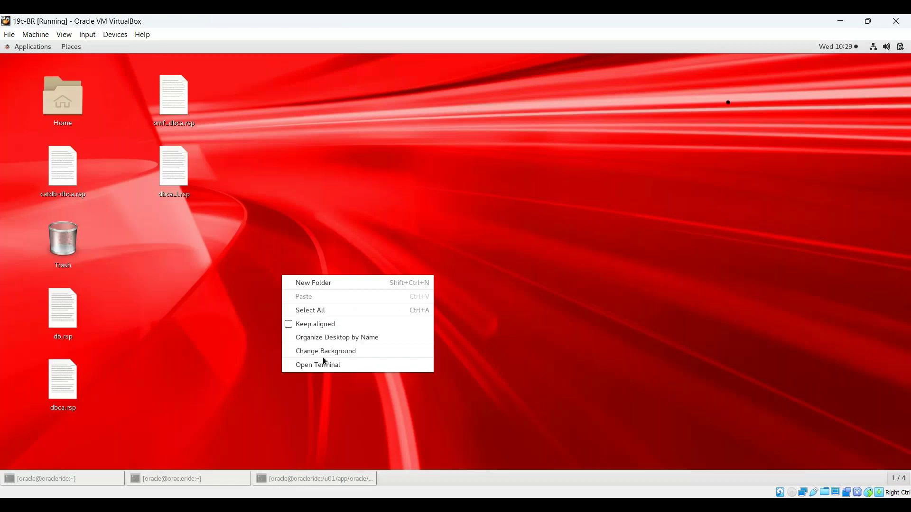
left_click(323, 361)
type("cd $ORA")
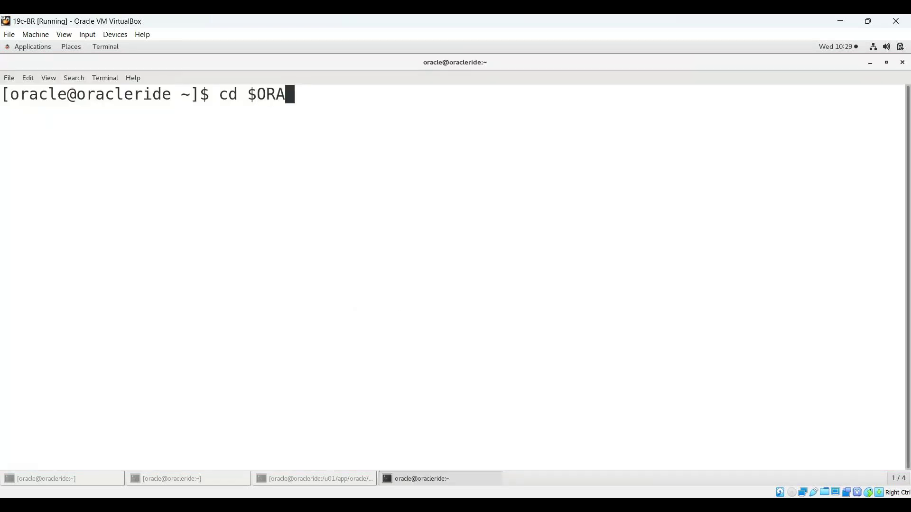
type("CLE_HOME")
key("Return")
key("Return")
type("c")
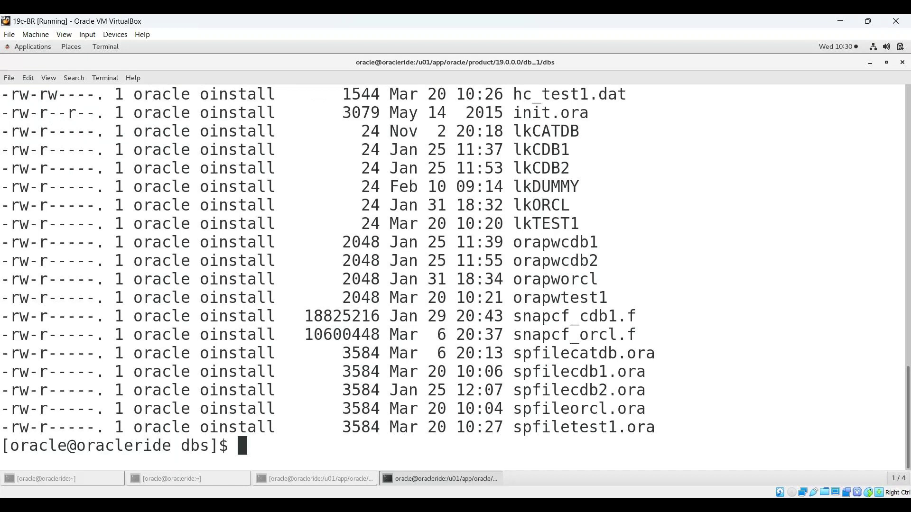
Highlight spfiletest1.ora and orapwtest1 in the dbs listing, and print the working directory with pwd.
left_click_drag(161, 427, 680, 429)
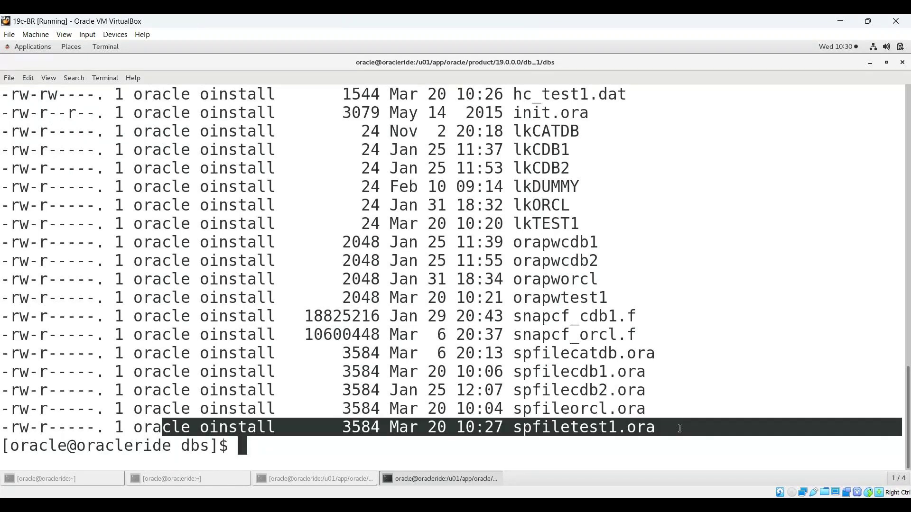
left_click_drag(343, 298, 662, 299)
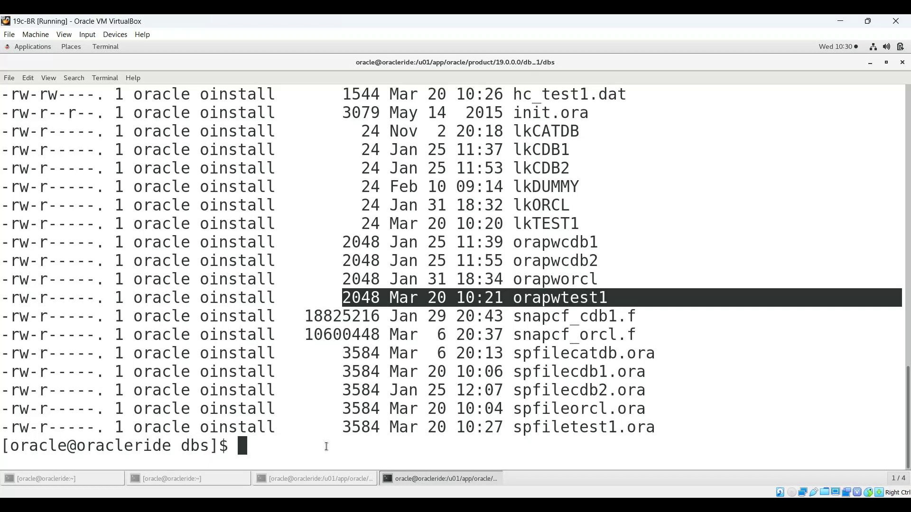
key("Return")
key("Return")
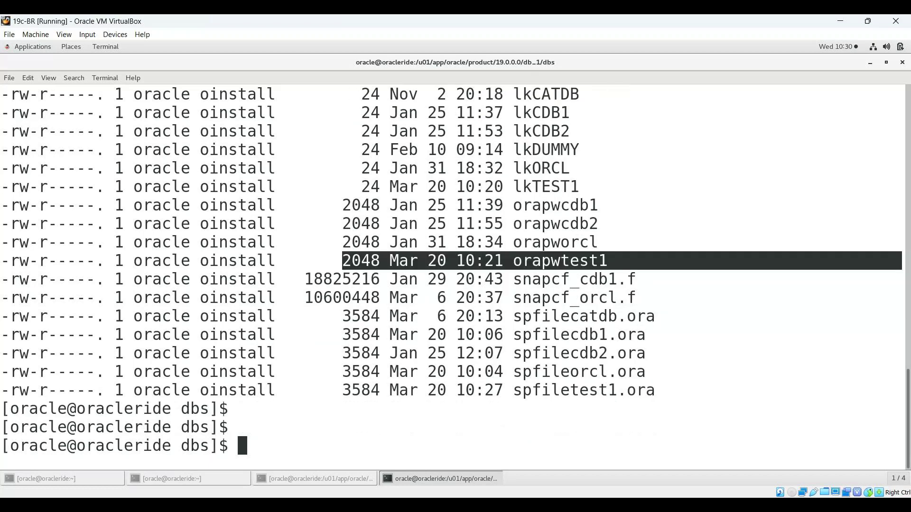
type("pwd")
key("Return")
key("Return")
key("Return")
Try to display .bash_profile with cat from the dbs directory.
type("c")
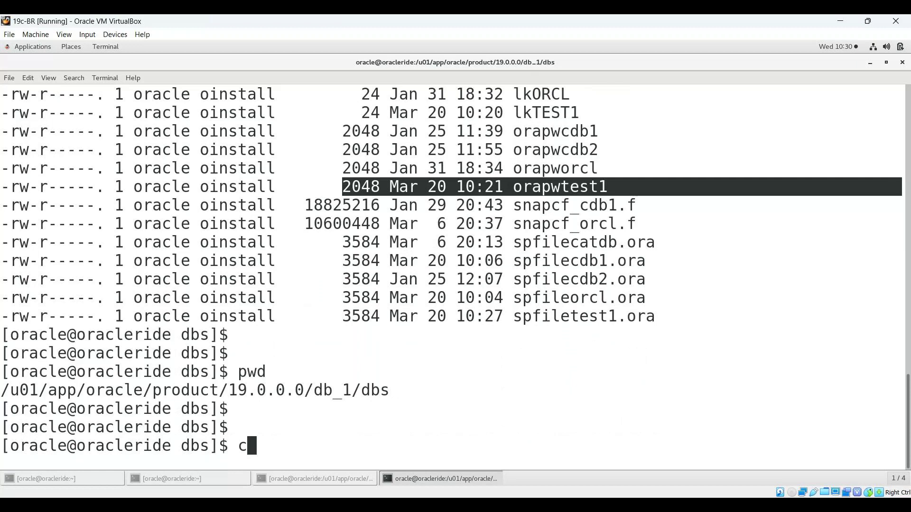
type("at .bash_pr")
type("ofile")
key("Return")
key("Return")
key("Return")
Return to the home directory, display .bash_profile with cat, and examine its PATH and Oracle environment exports.
type("cd")
key("Return")
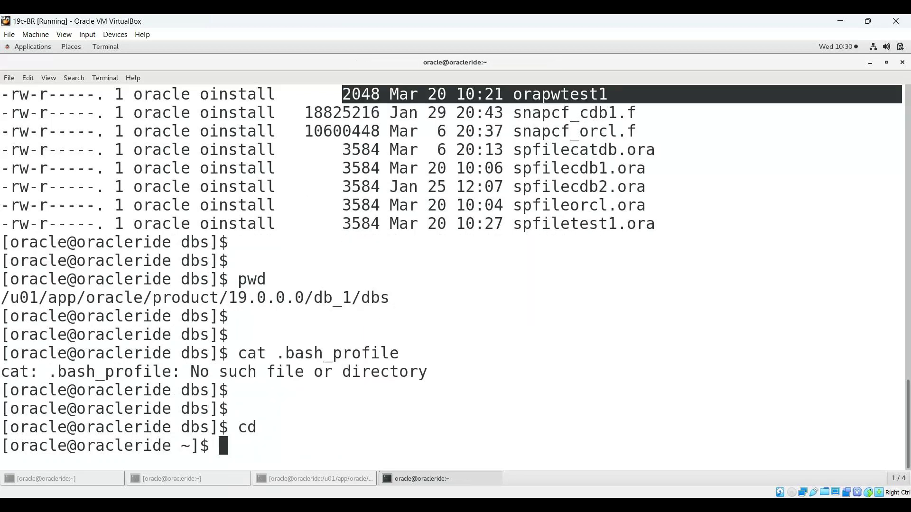
key("Return")
key("Return")
type("cat .bash")
type("_")
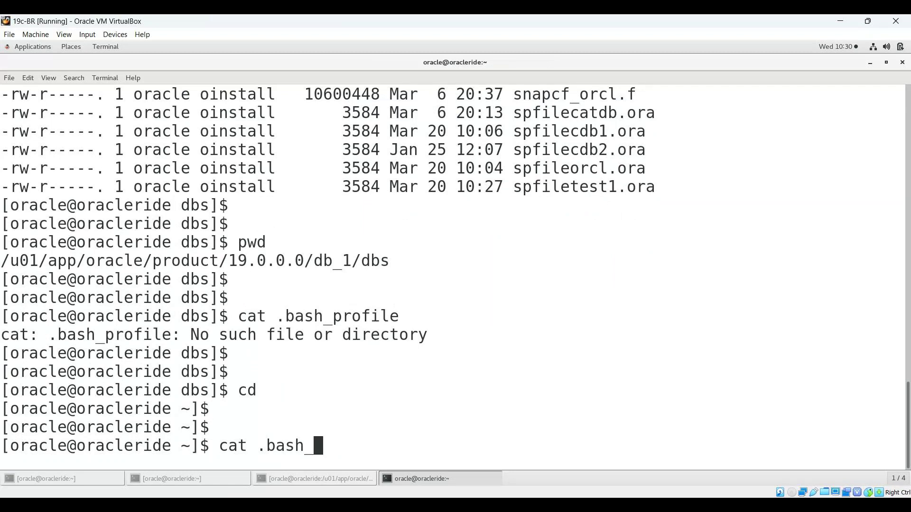
type("profile")
key("Return")
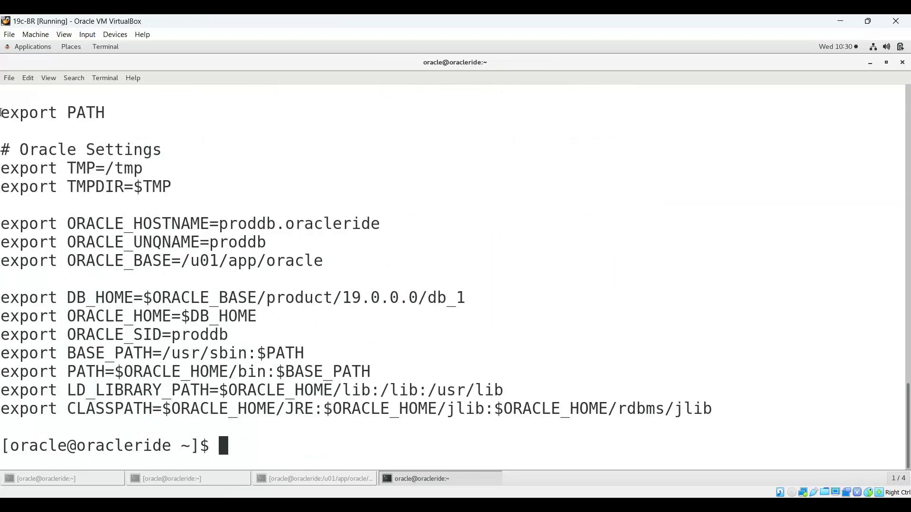
left_click_drag(2, 112, 720, 401)
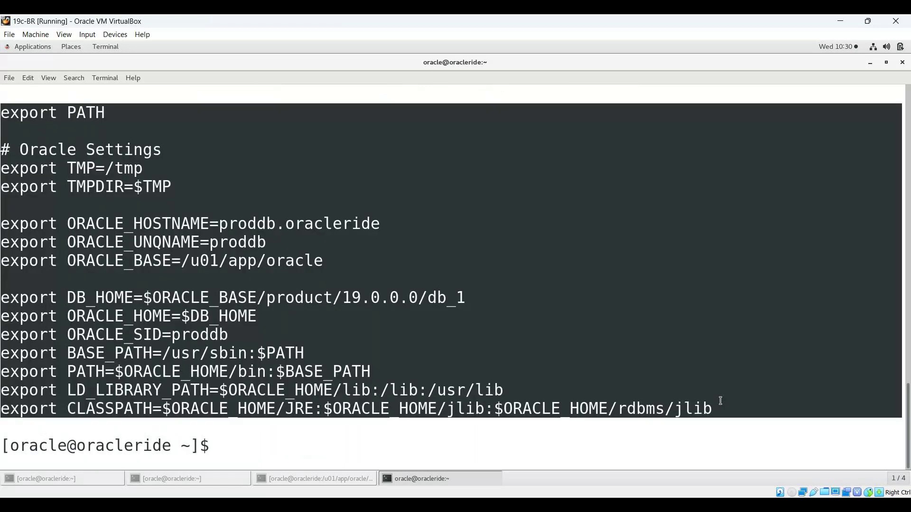
left_click(158, 298)
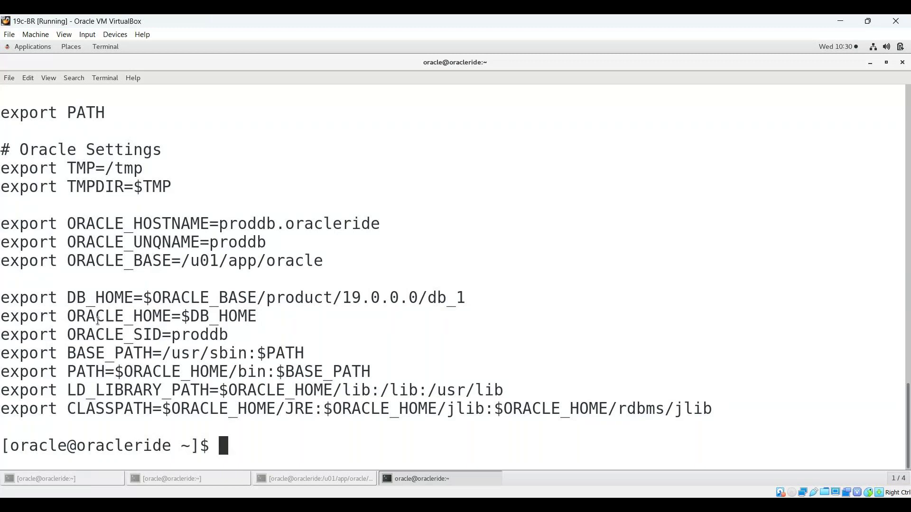
scroll(46, 289, "up", 5)
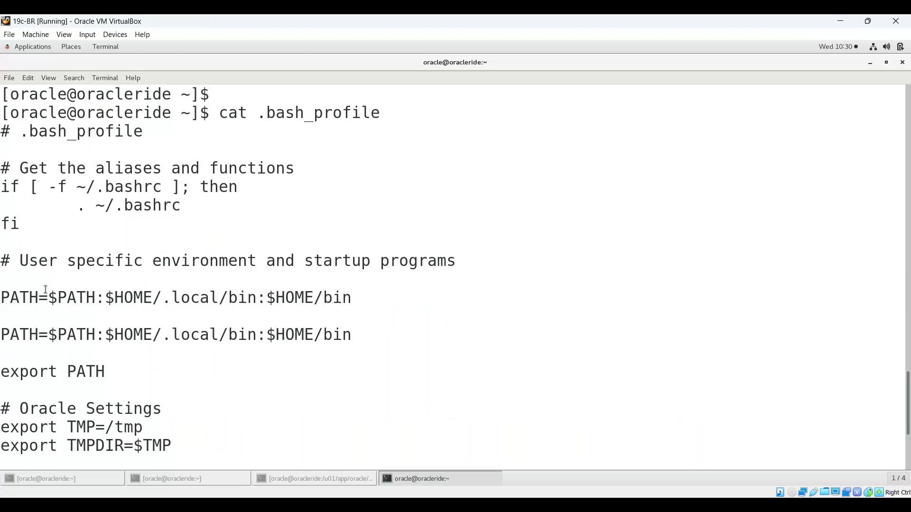
scroll(499, 435, "down", 5)
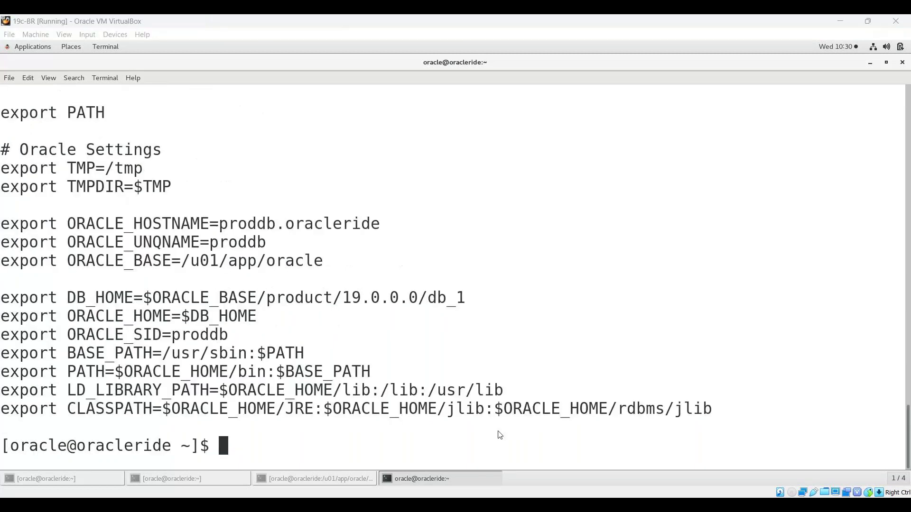